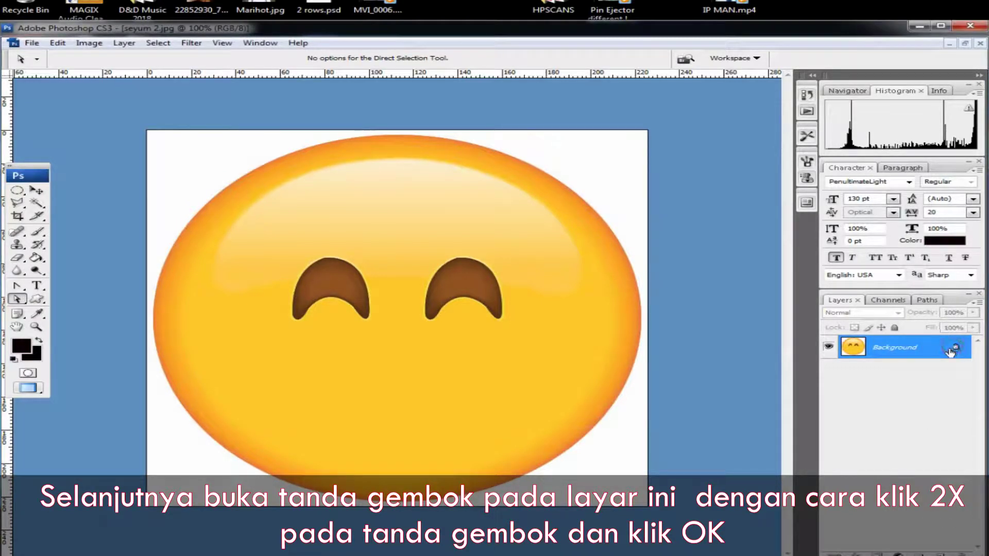
Unlock the Background layer by converting it to a regular layer with the default settings
left_click(954, 349)
double_click(954, 349)
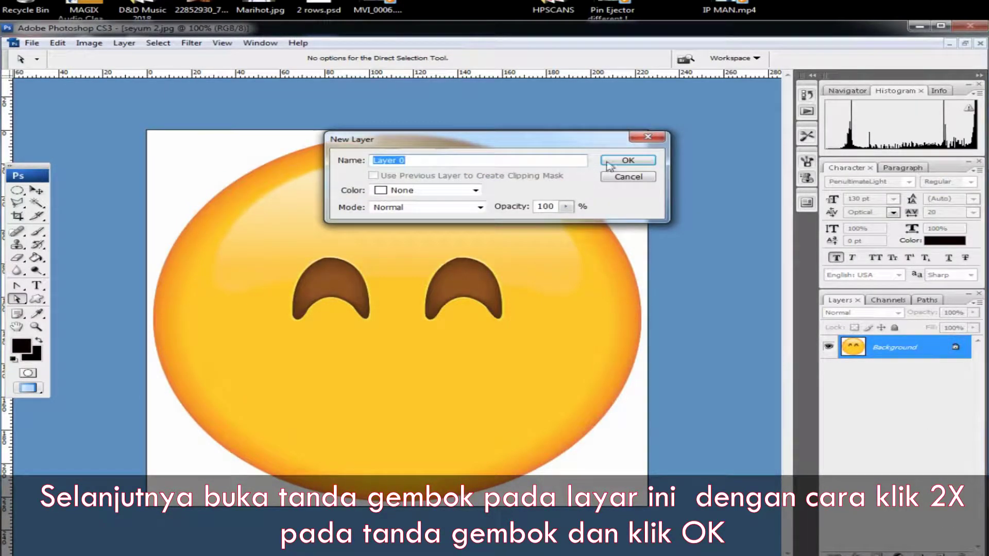
left_click(626, 162)
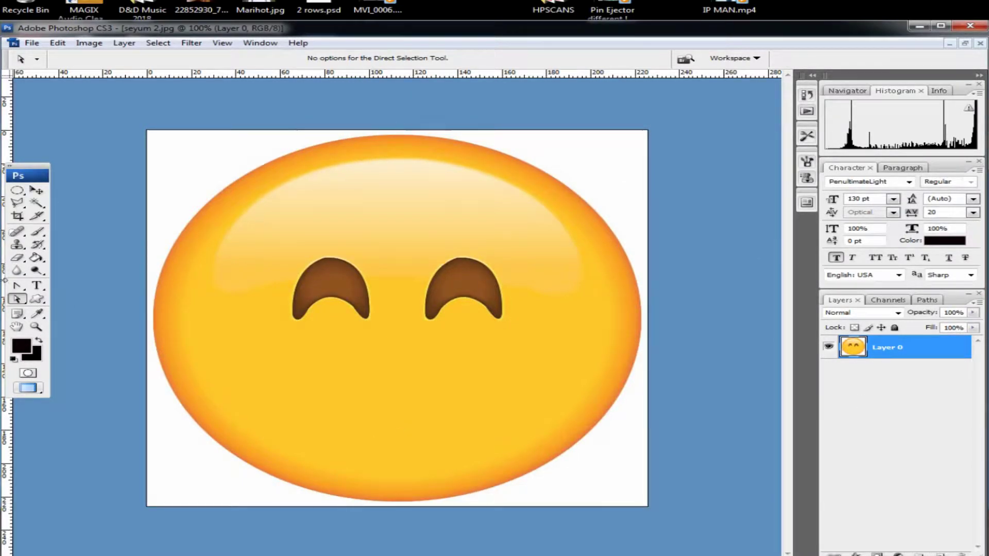
Draw a closed black mouth shape with flared ends below the emoji's eyes using the Pen tool
left_click(17, 286)
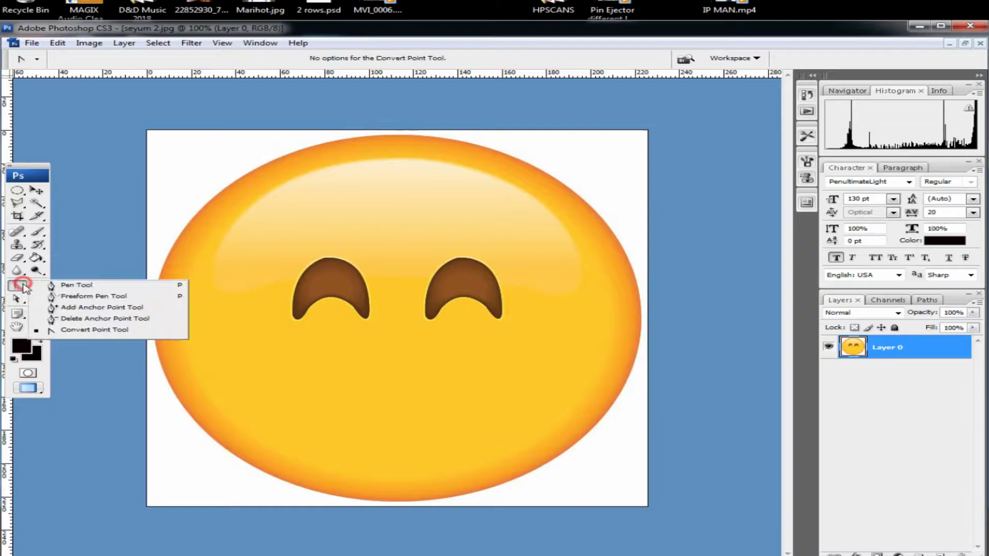
left_click(72, 285)
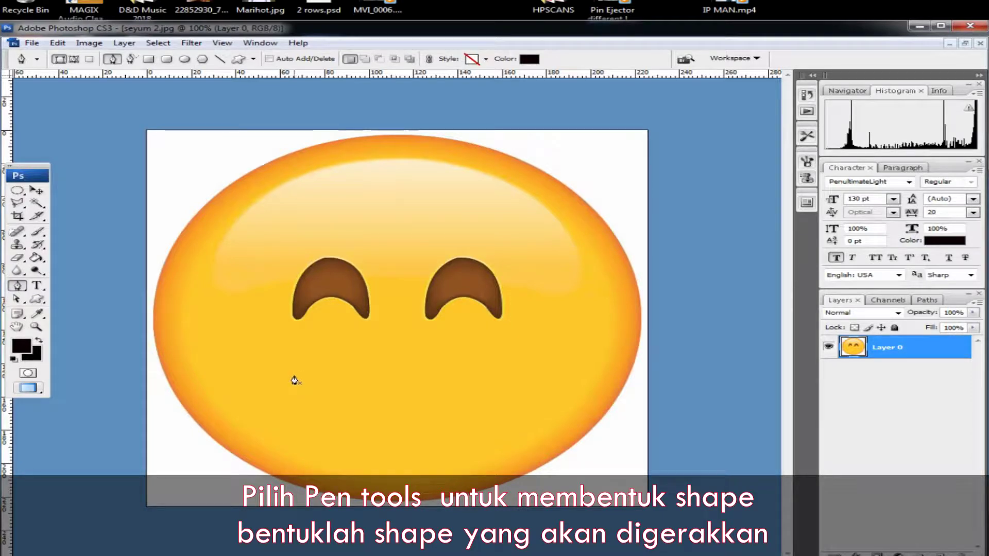
left_click_drag(287, 371, 292, 401)
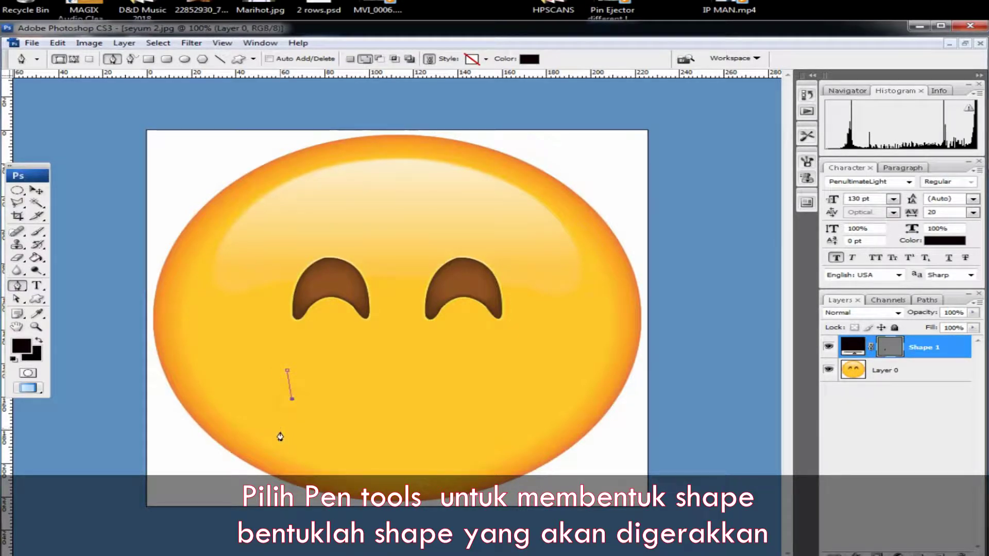
left_click(279, 436)
left_click(301, 404)
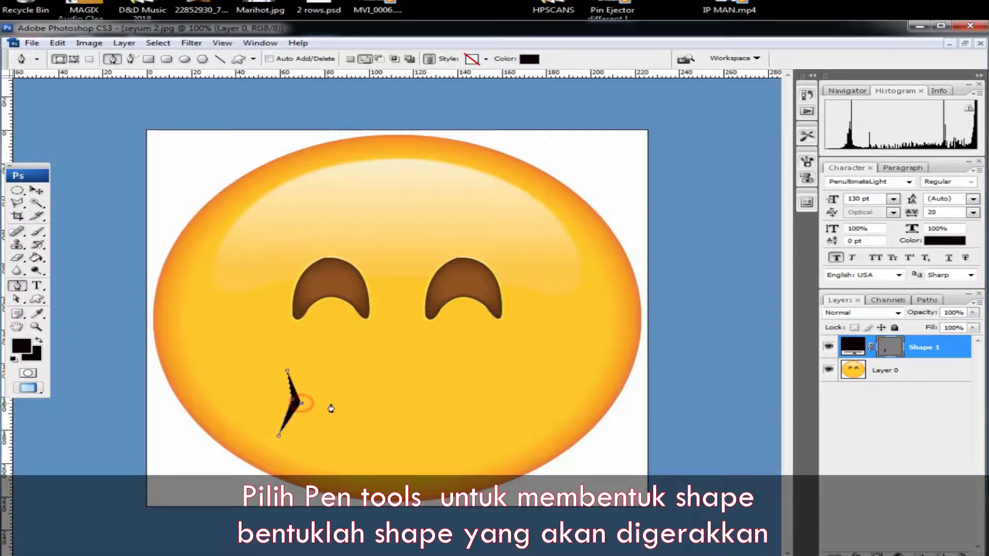
left_click(381, 407)
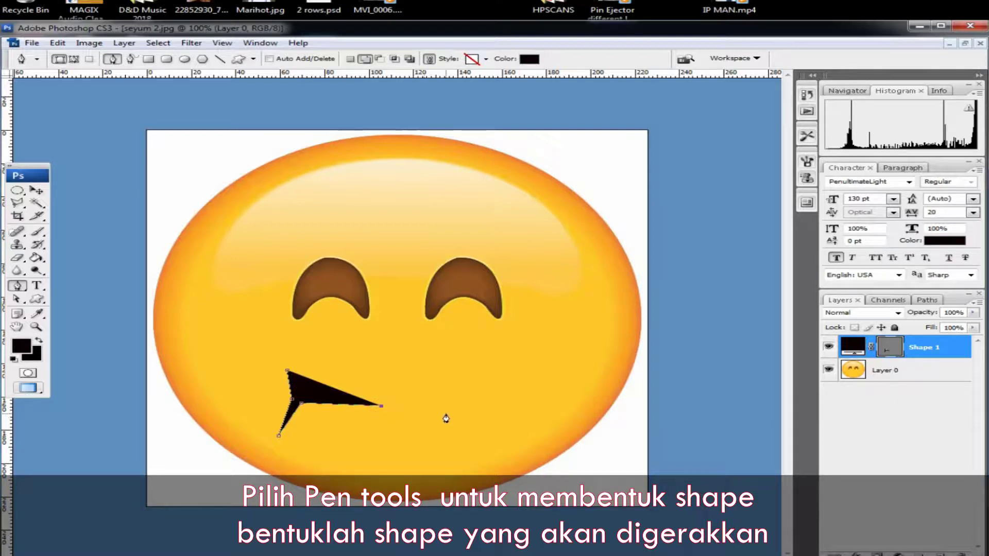
left_click(464, 404)
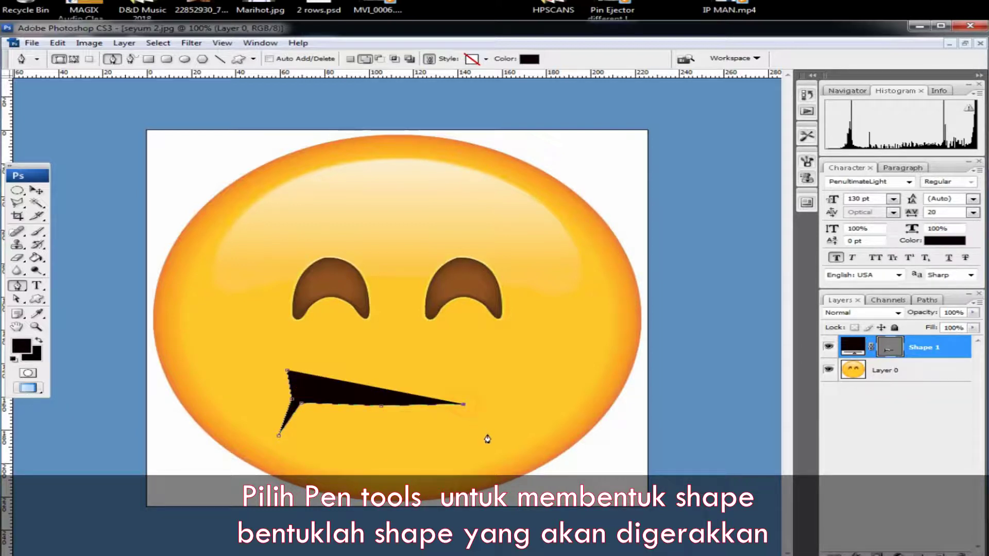
left_click(478, 441)
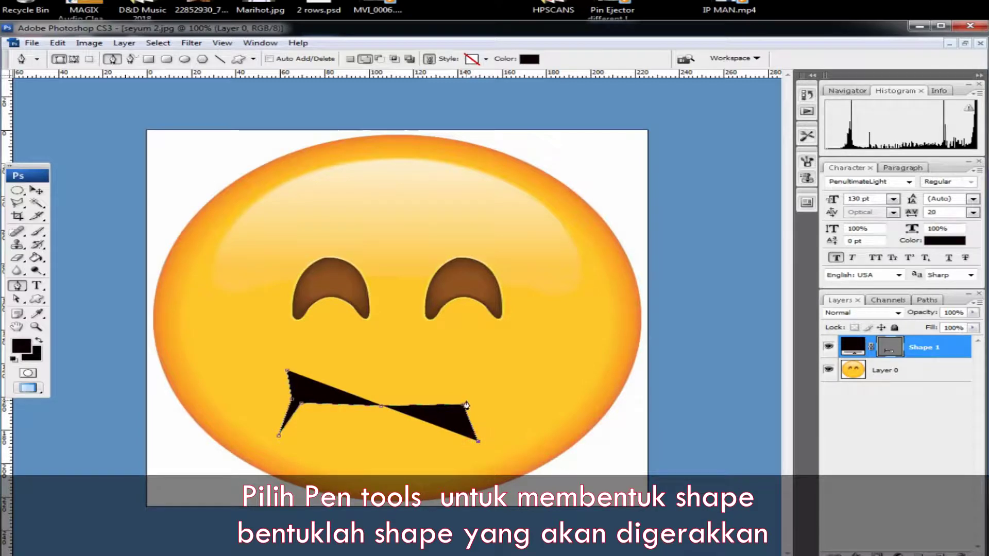
left_click(466, 401)
left_click(473, 362)
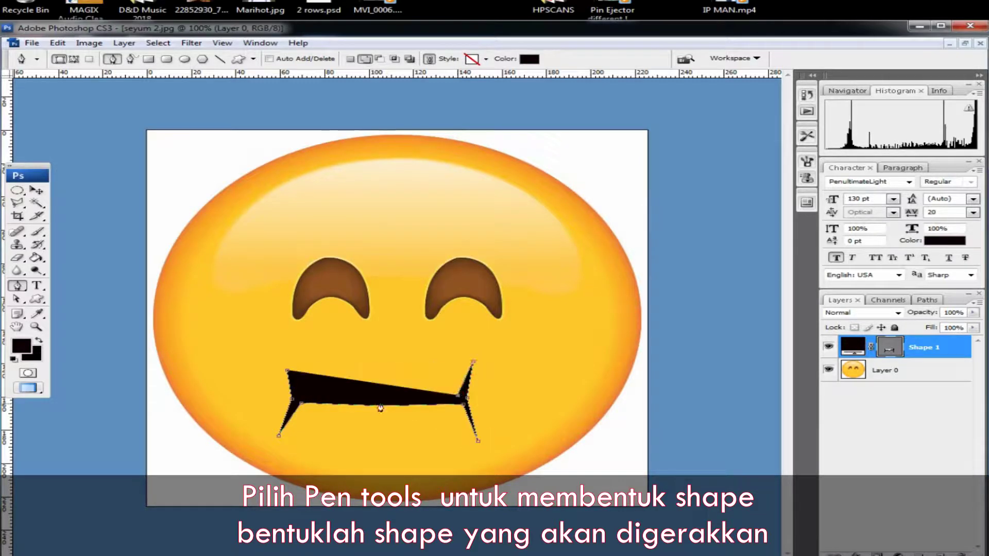
left_click(286, 371)
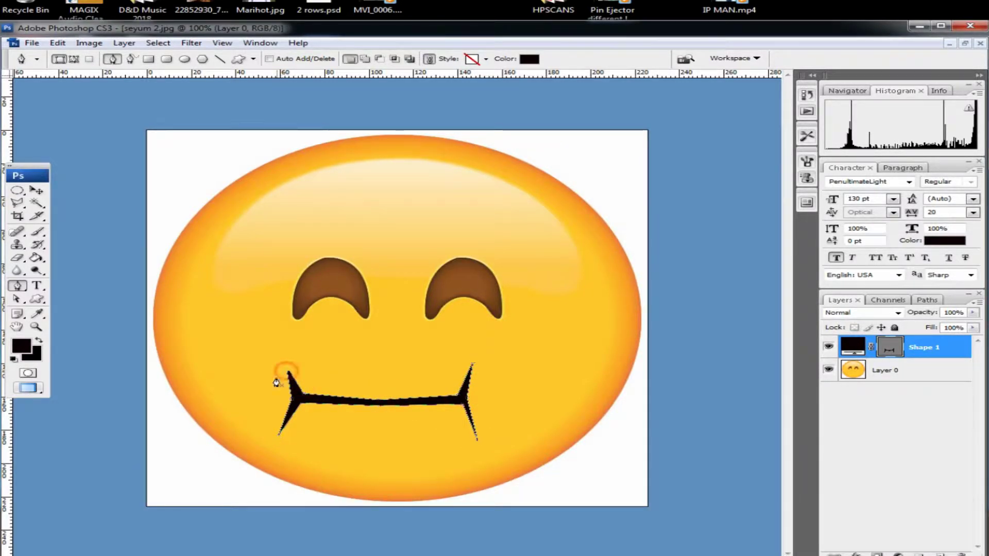
Reposition the mouth's anchor points at both flared ends and the middle with Direct Selection to make the outline thinner and more even
left_click(17, 298)
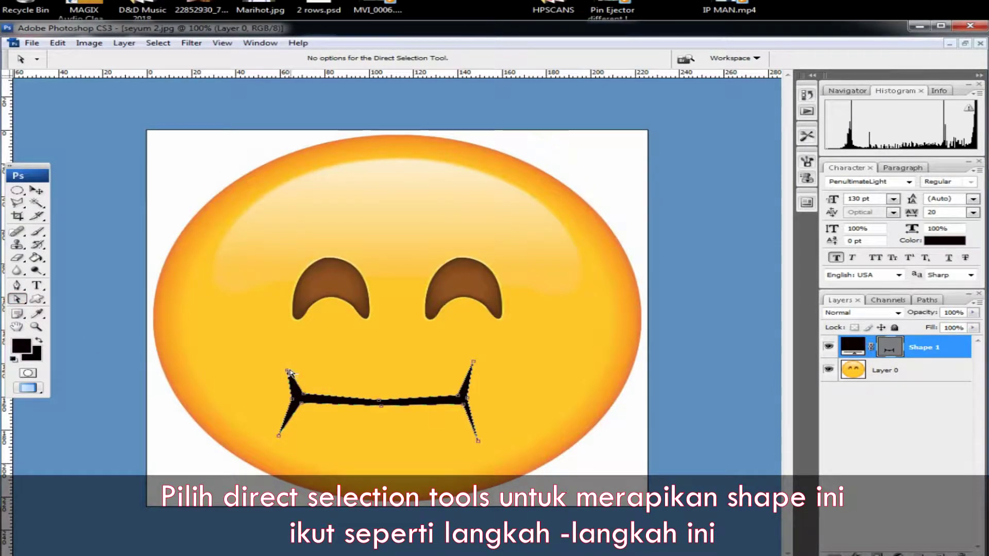
left_click_drag(287, 370, 286, 361)
mouse_move(285, 436)
left_mouse_down()
mouse_move(276, 425)
mouse_move(287, 430)
left_mouse_up()
mouse_move(467, 398)
left_mouse_down()
mouse_move(478, 394)
mouse_move(487, 358)
mouse_move(471, 396)
left_mouse_up()
left_click_drag(478, 440, 486, 432)
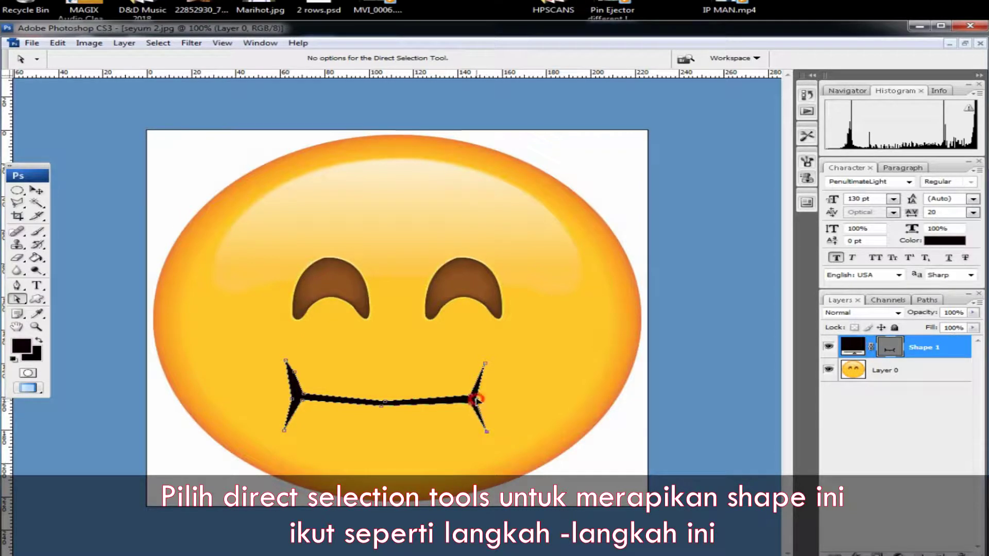
left_click_drag(383, 404, 389, 402)
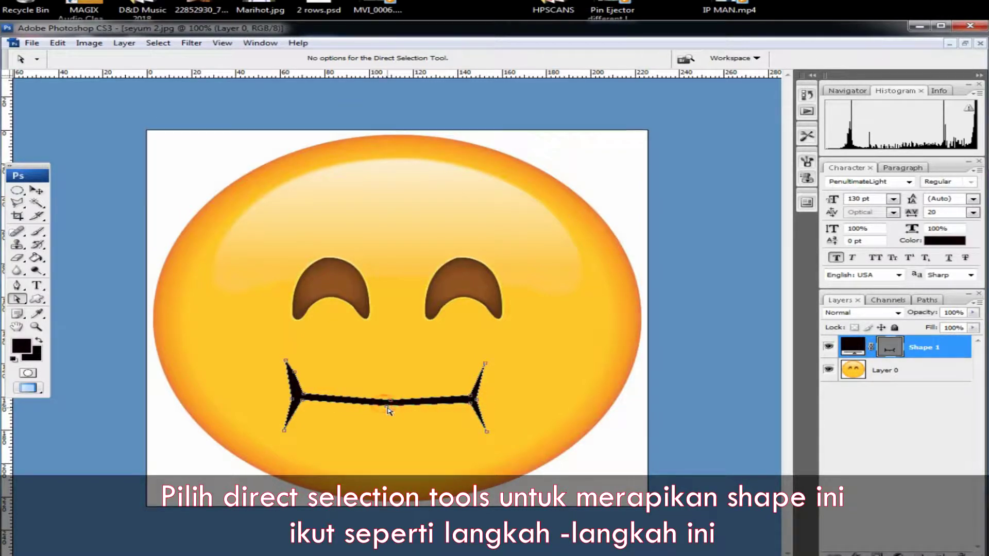
mouse_move(293, 398)
left_mouse_down()
mouse_move(312, 397)
mouse_move(300, 398)
left_mouse_up()
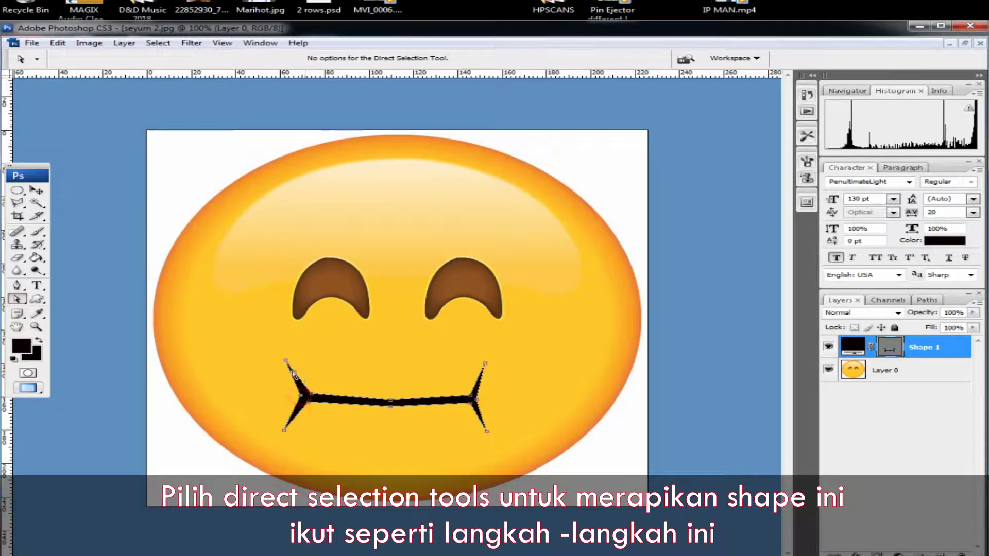
left_click_drag(286, 360, 292, 359)
left_click(285, 430)
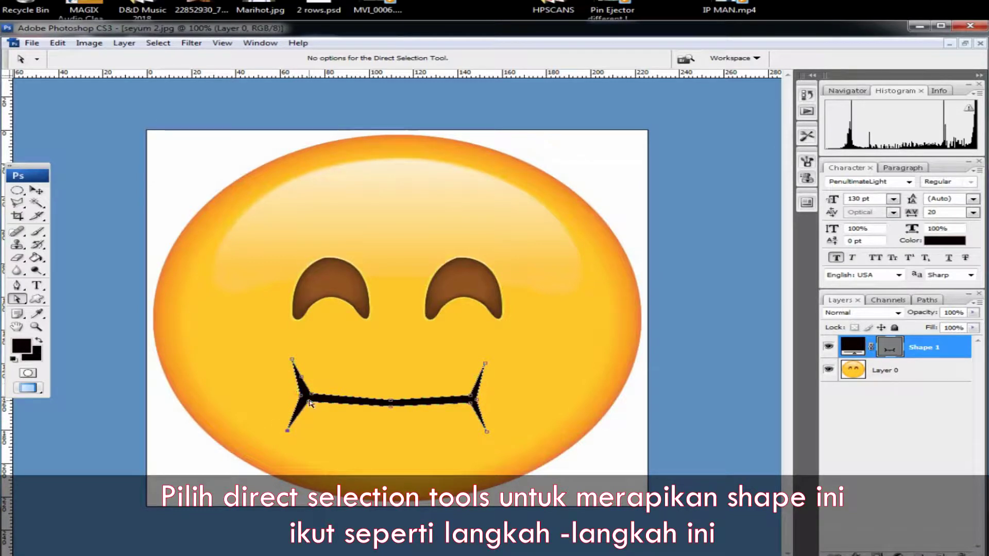
left_click_drag(301, 396, 312, 400)
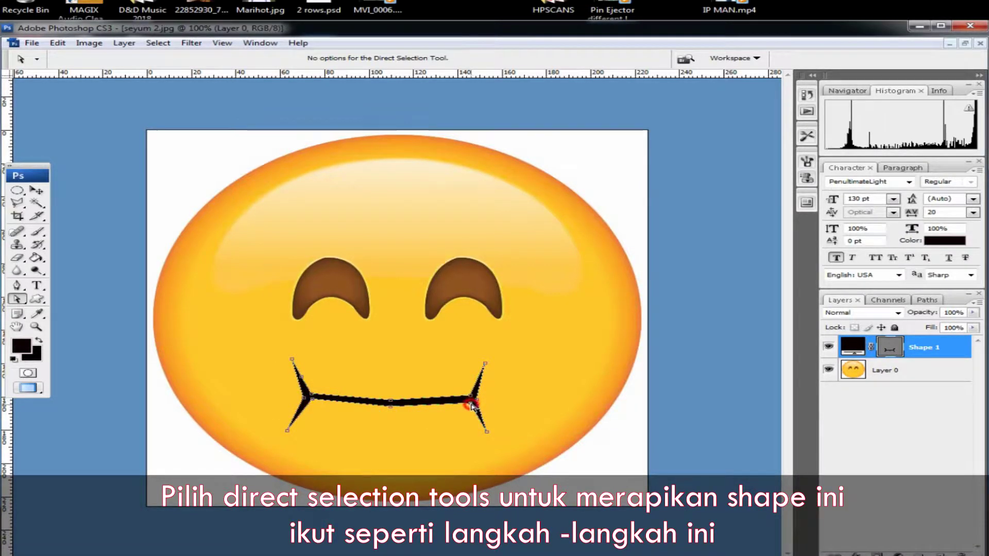
left_click(390, 402)
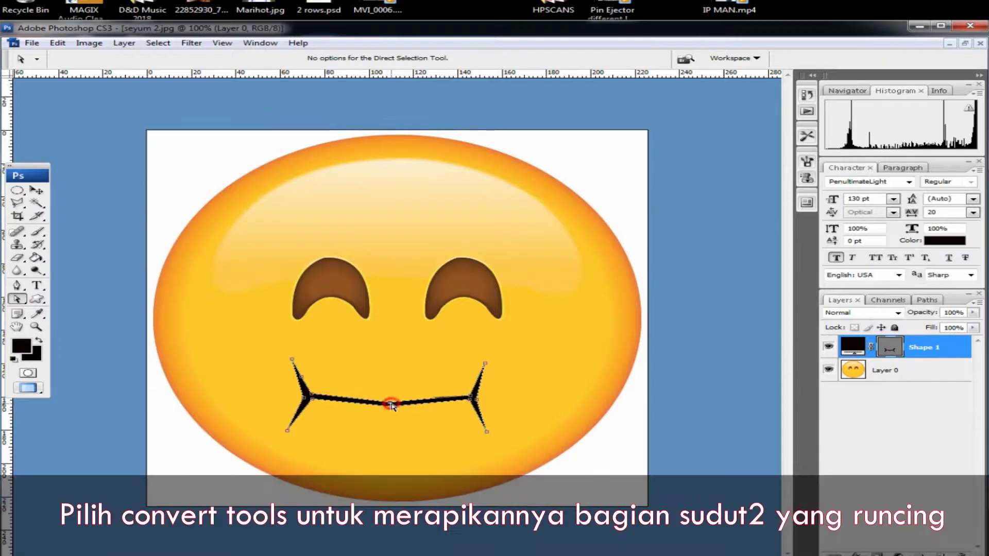
Smooth the mouth's left corner and lower middle point into curves with the Convert Point tool
left_click(17, 287)
left_click(89, 330)
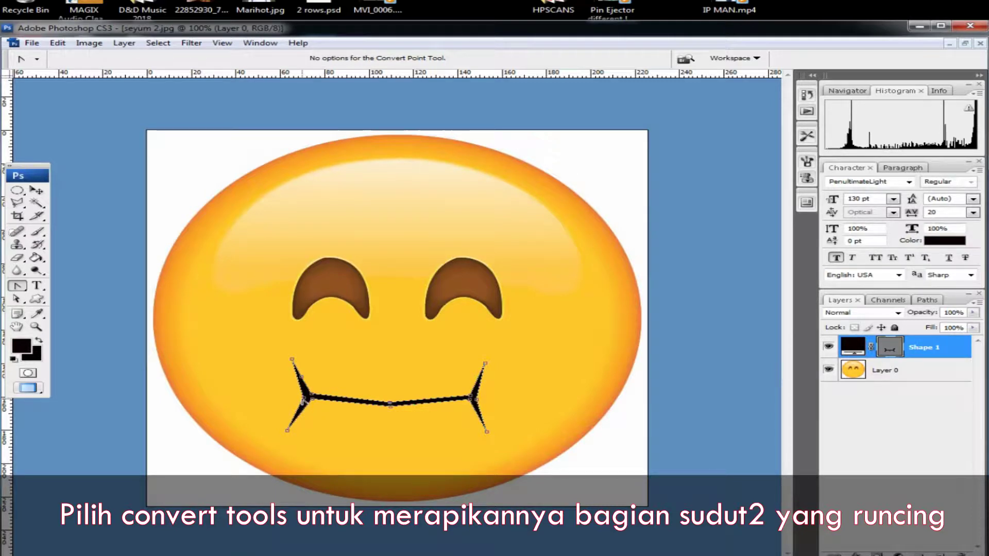
left_click_drag(303, 400, 302, 408)
left_click_drag(391, 404, 430, 410)
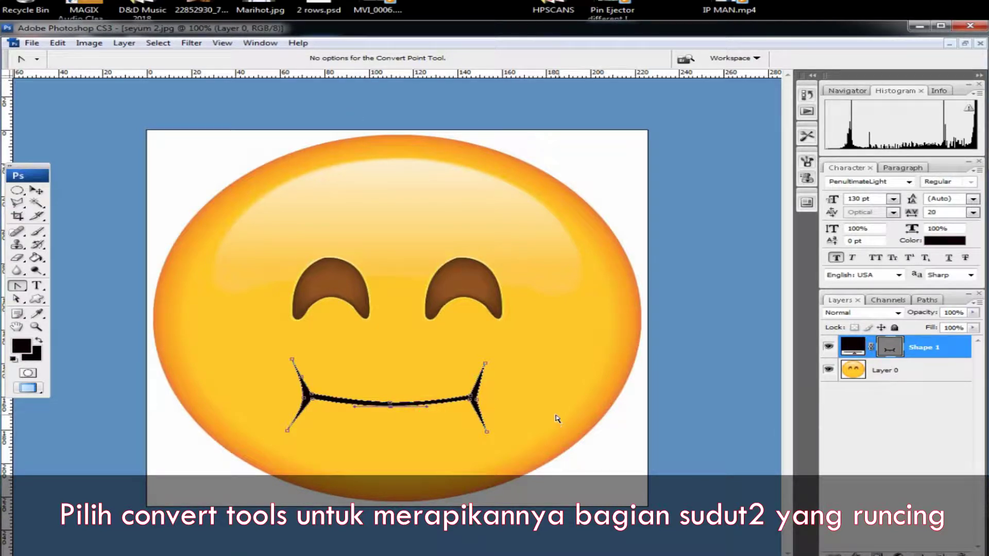
Fine-tune the anchor points at the mouth's right end and move the whole shape slightly right and up
left_click(17, 299)
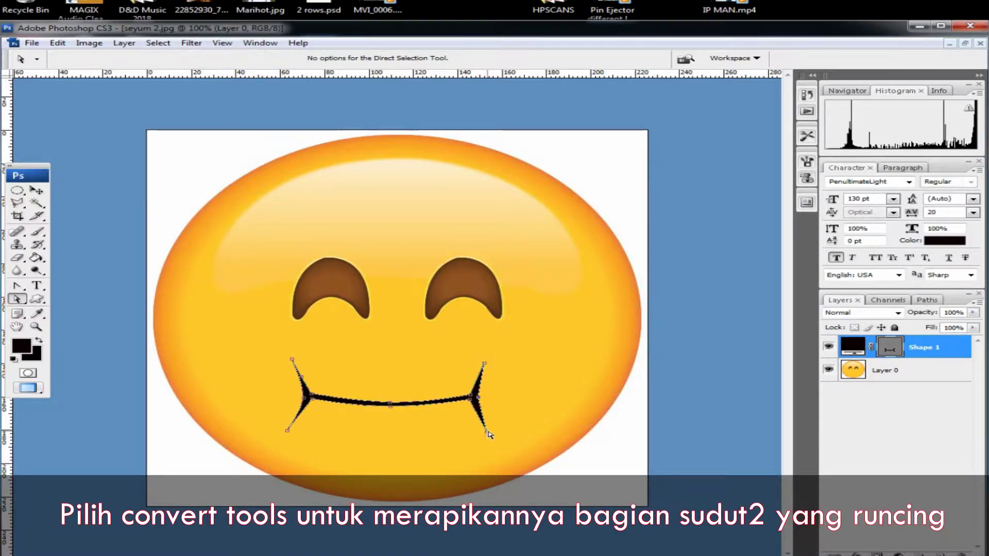
key("ctrl+alt")
left_click_drag(480, 400, 480, 399)
left_click(17, 299)
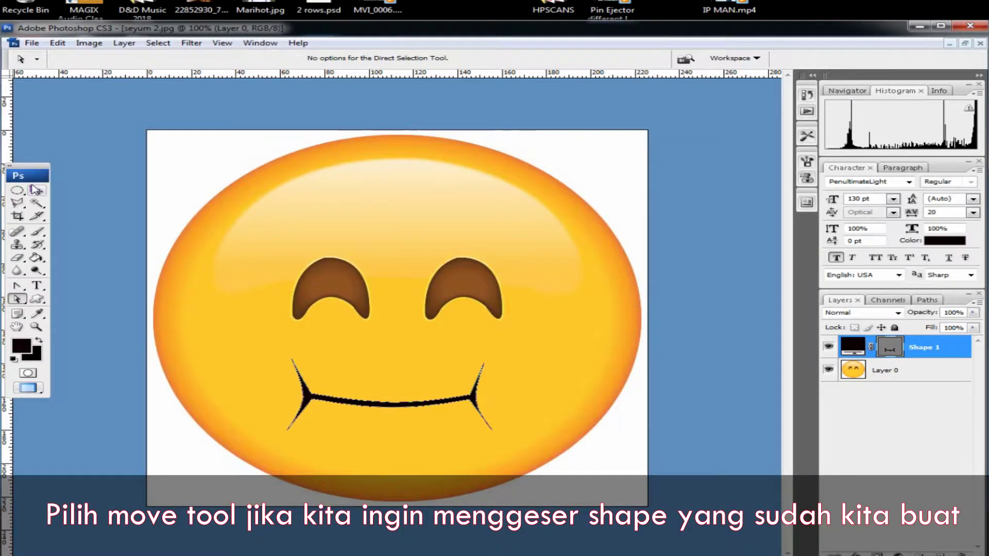
left_click(36, 191)
left_click_drag(415, 403, 425, 401)
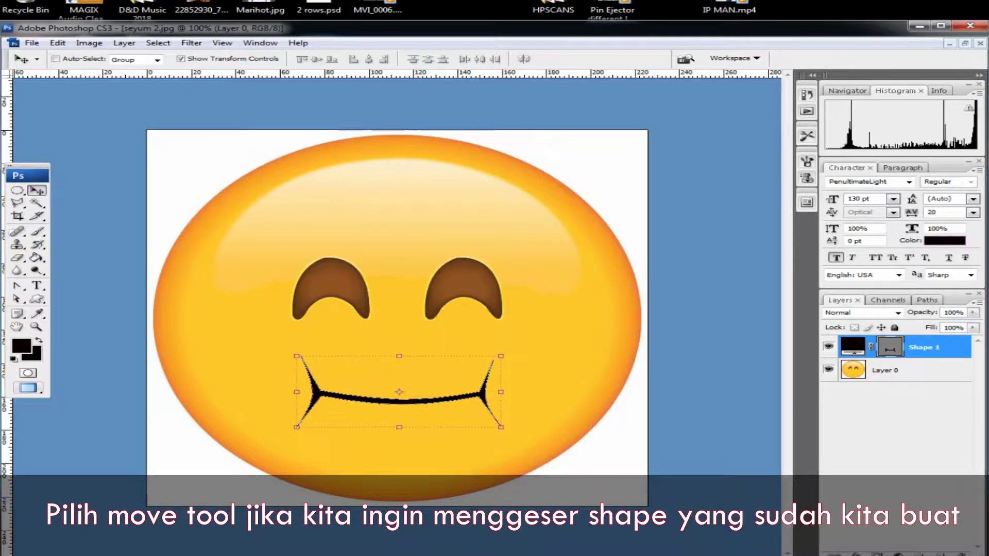
Rename the mouth shape layer as Senyum 1 and keep it selected
left_click(894, 351)
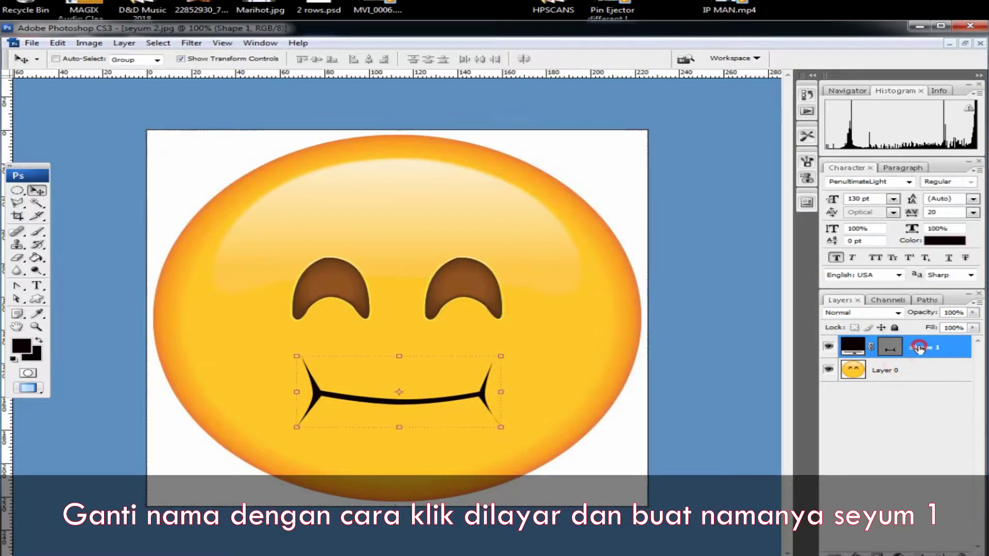
double_click(919, 349)
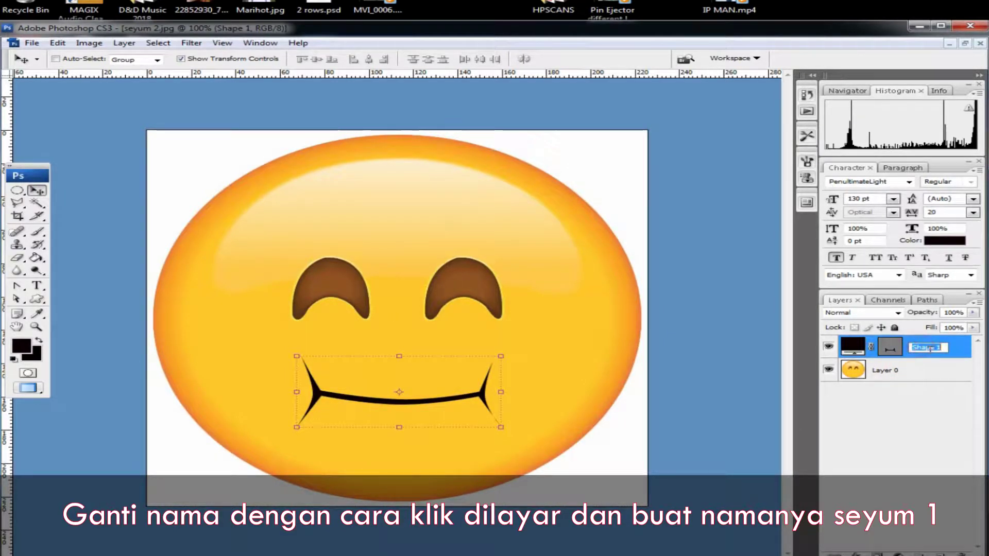
type("Senyum 1")
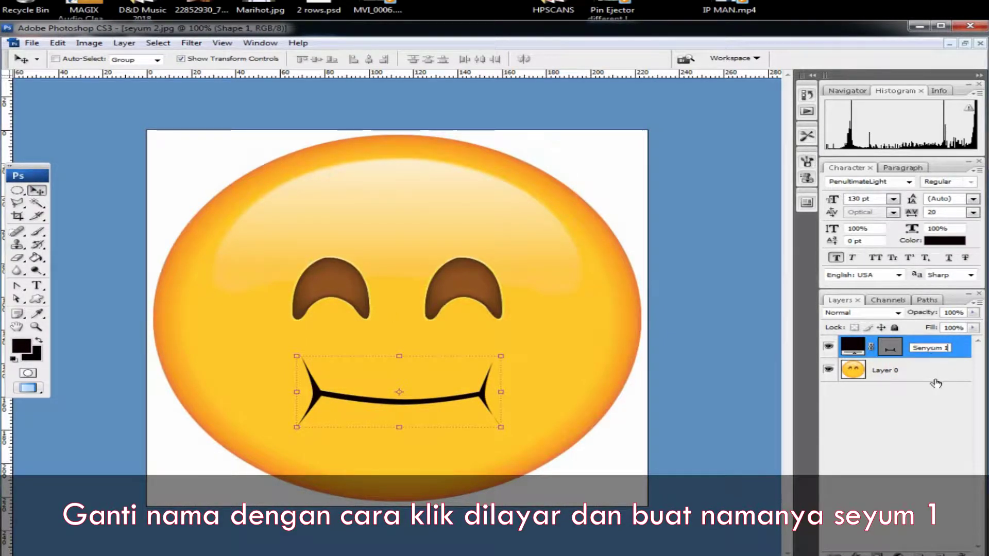
left_click(936, 379)
left_click(915, 345)
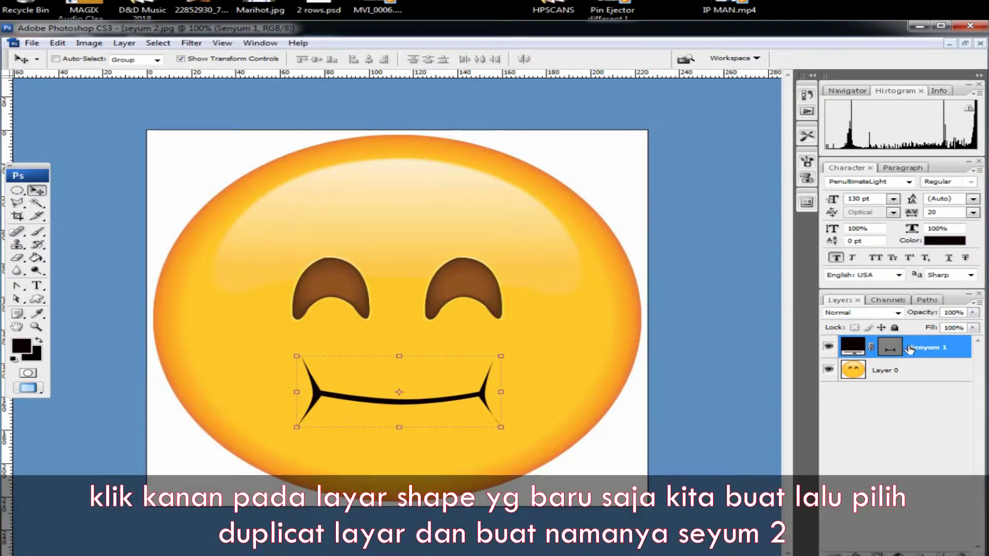
Duplicate the Senyum 1 layer in the same document under the name Senyum 2
right_click(910, 350)
key("Escape")
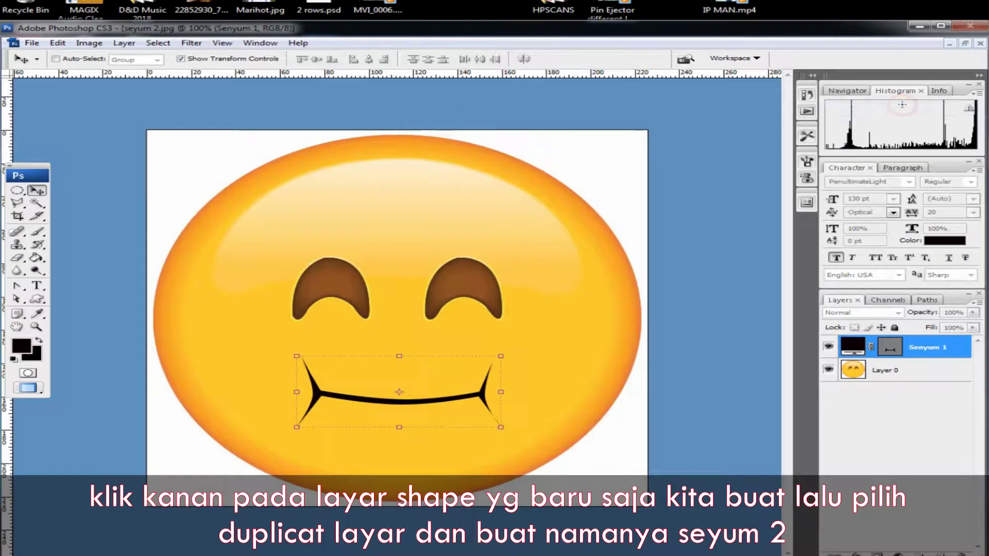
right_click(910, 348)
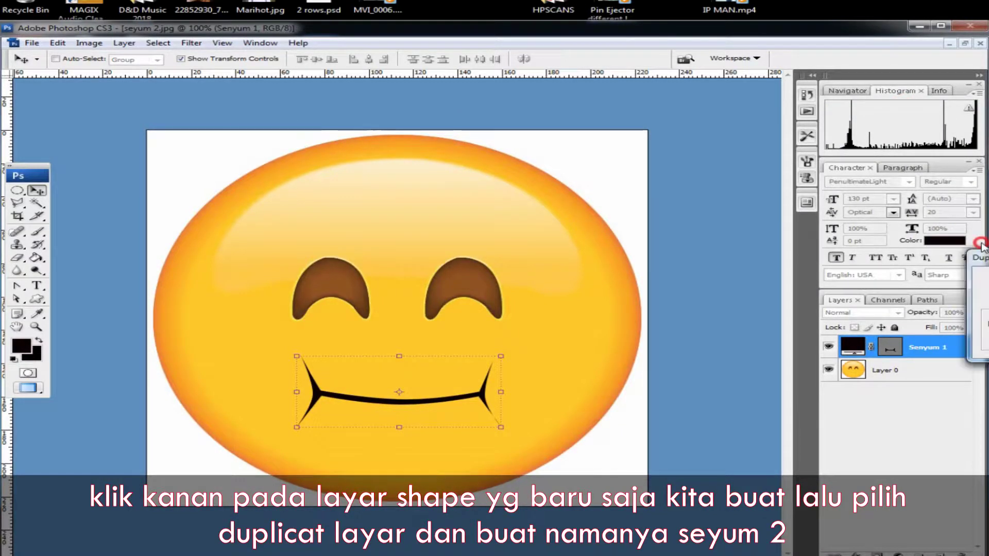
left_click(971, 242)
left_click_drag(785, 238, 734, 191)
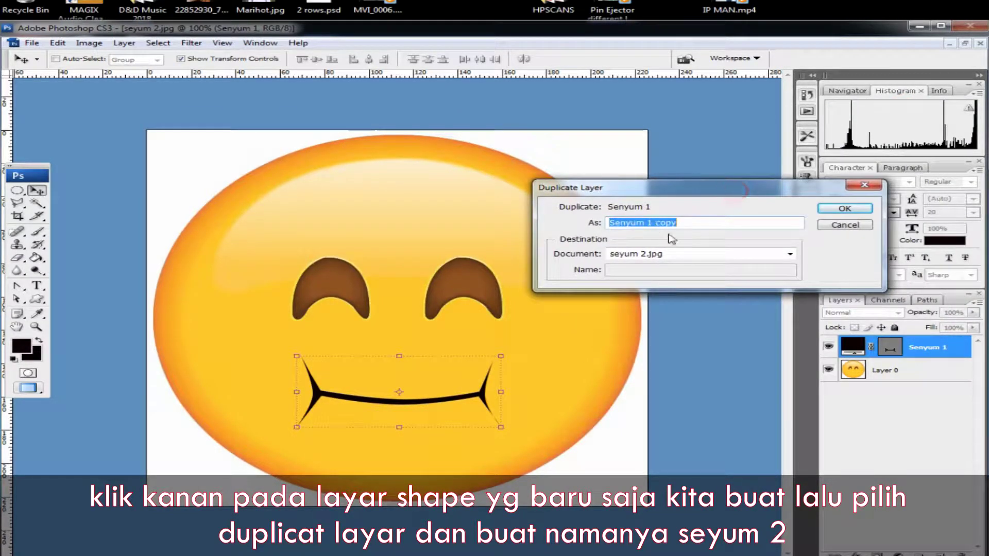
left_click(688, 223)
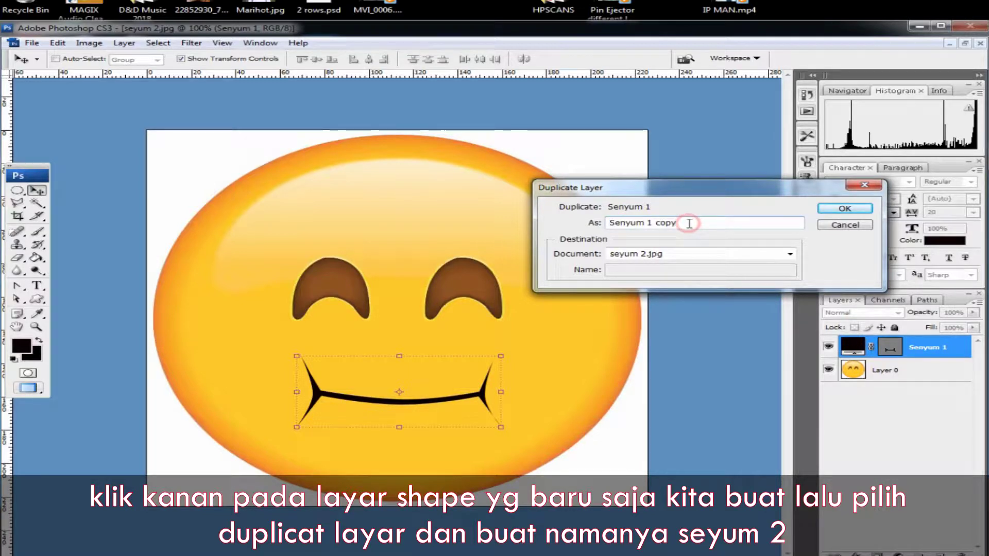
key("BackSpace")
key("BackSpace")
key("BackSpace")
key("BackSpace")
key("BackSpace")
key("BackSpace")
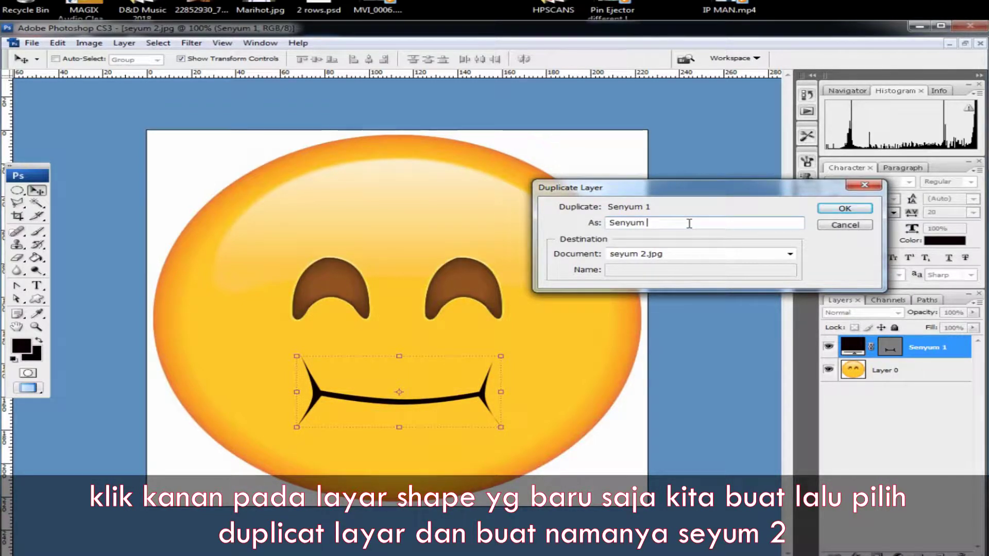
type("2")
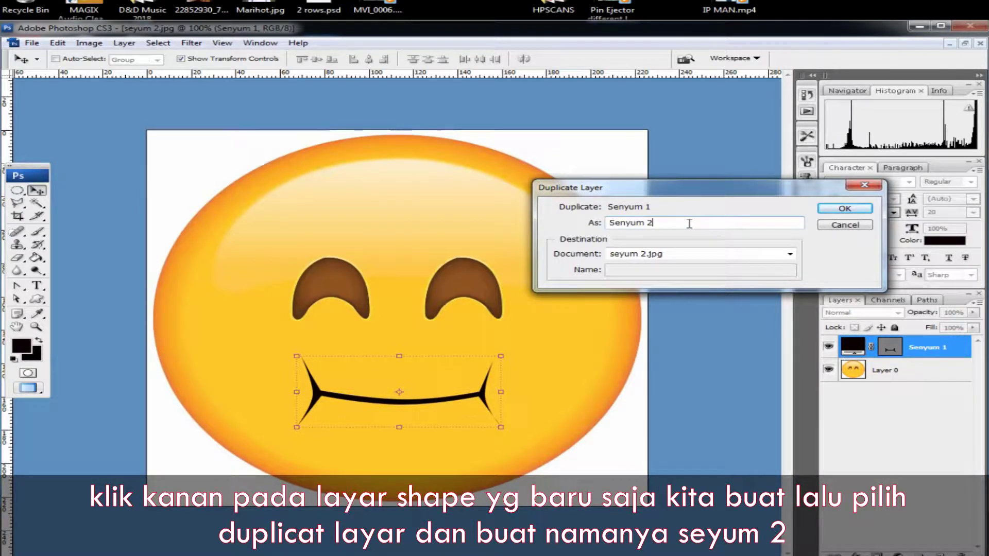
left_click(845, 208)
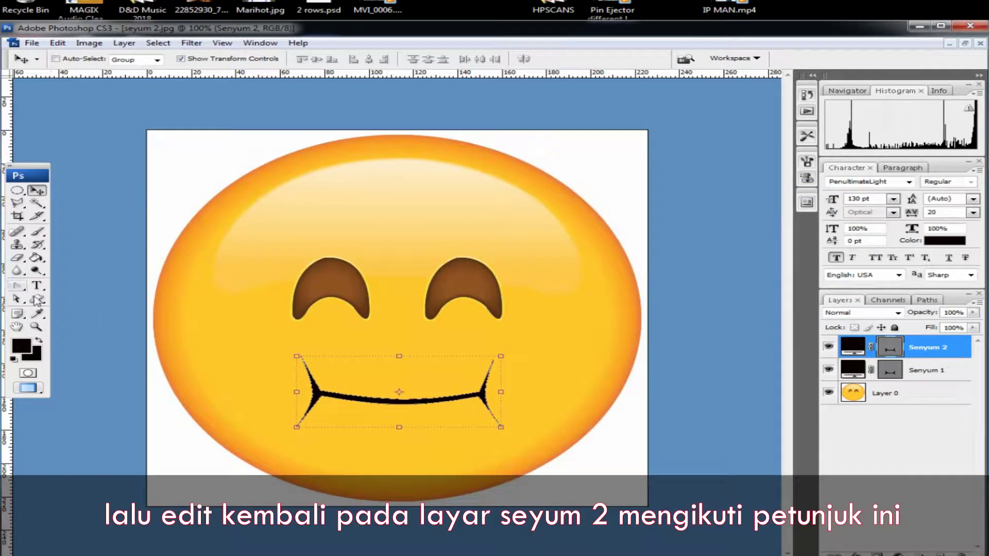
Thicken the Senyum 2 mouth by moving its upper and lower middle anchor points apart and adjusting the inner corner points at both ends
left_click(17, 298)
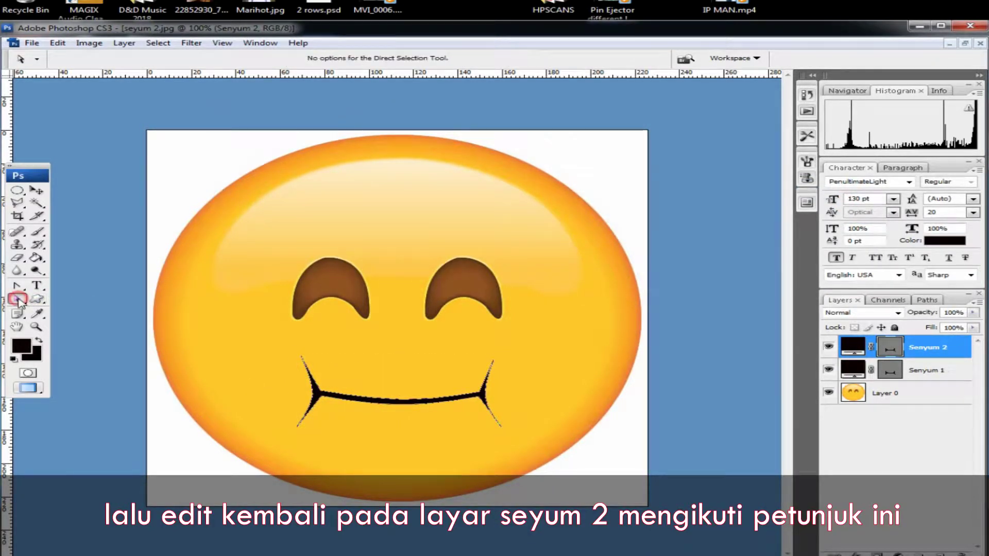
left_click(390, 402)
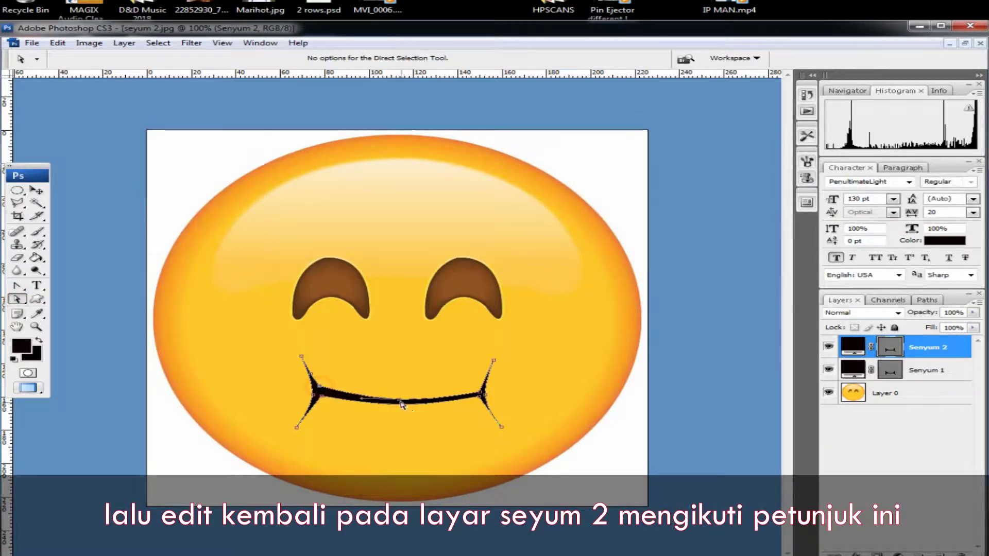
left_click_drag(398, 401, 399, 394)
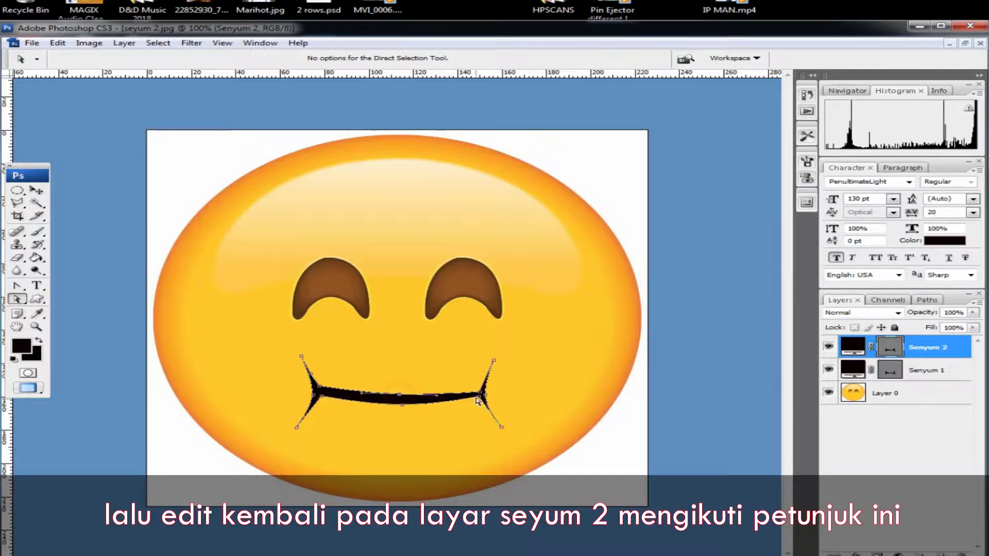
mouse_move(478, 395)
left_mouse_down()
mouse_move(472, 383)
mouse_move(479, 385)
left_mouse_up()
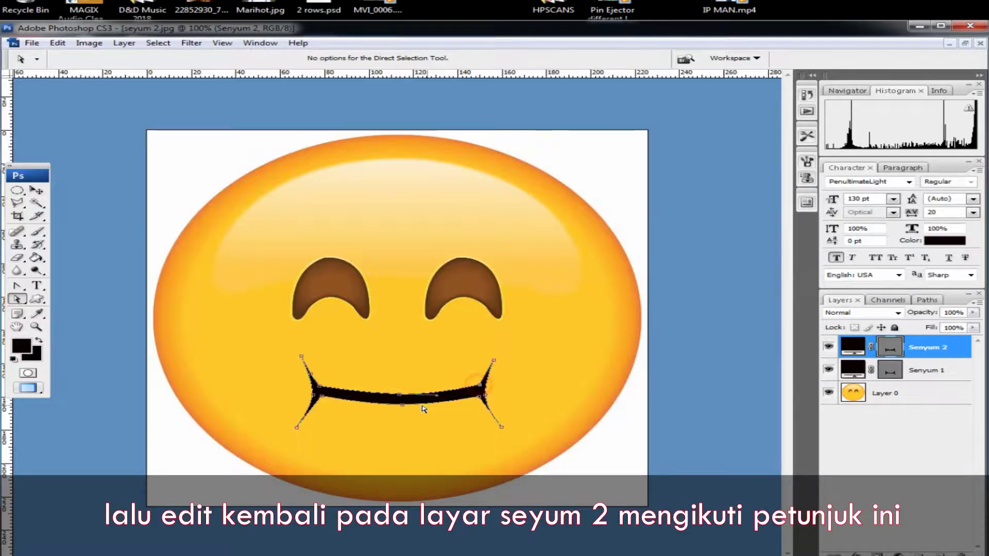
left_click_drag(403, 408, 402, 410)
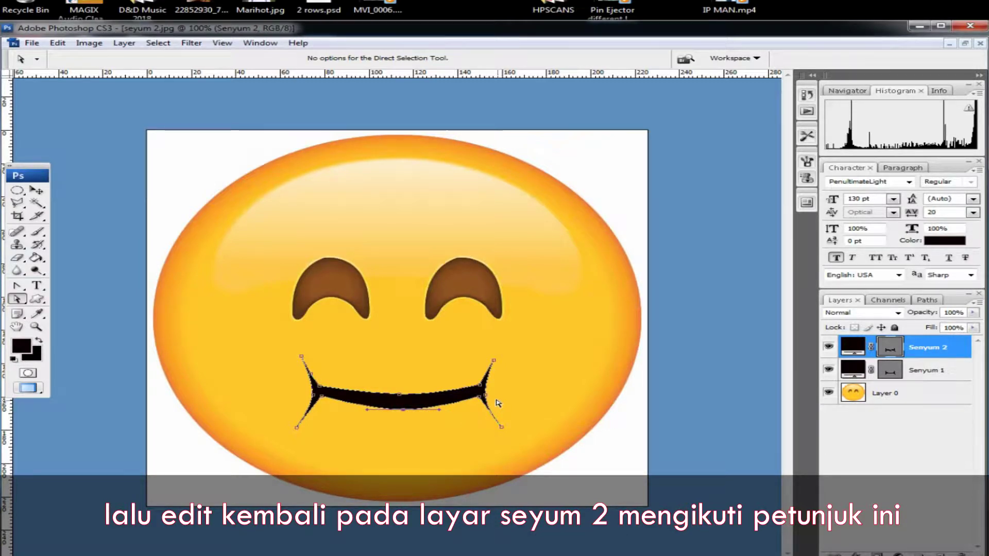
left_click_drag(485, 398, 490, 397)
left_click_drag(309, 391, 311, 394)
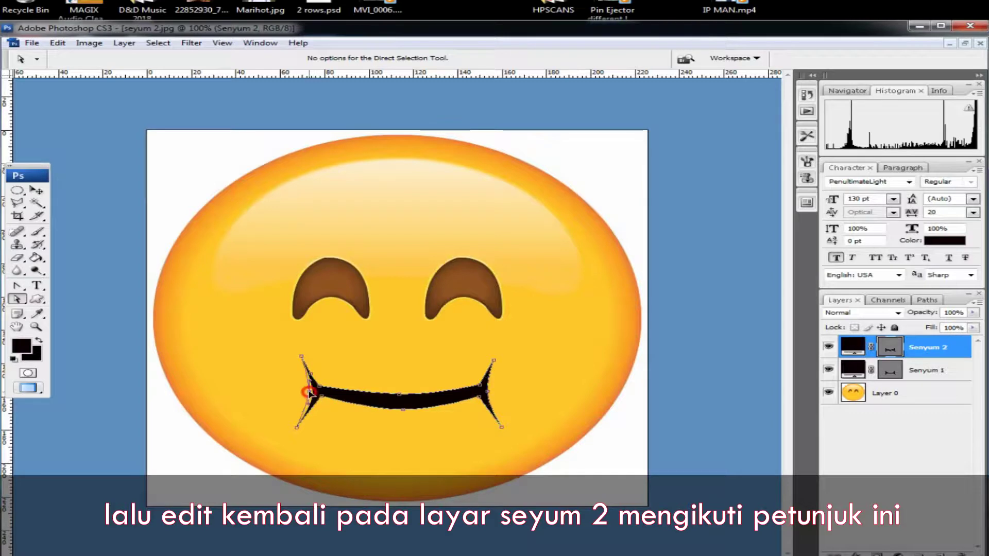
left_click(393, 370)
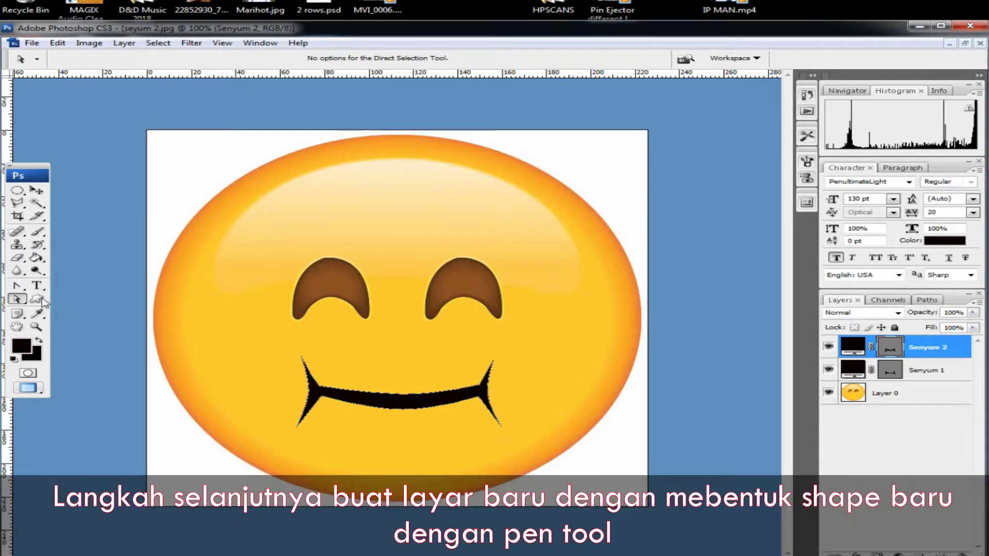
Draw a closed black shape with the Pen tool from the mouth's left corner through its lower middle to the right corner and back
left_click(17, 287)
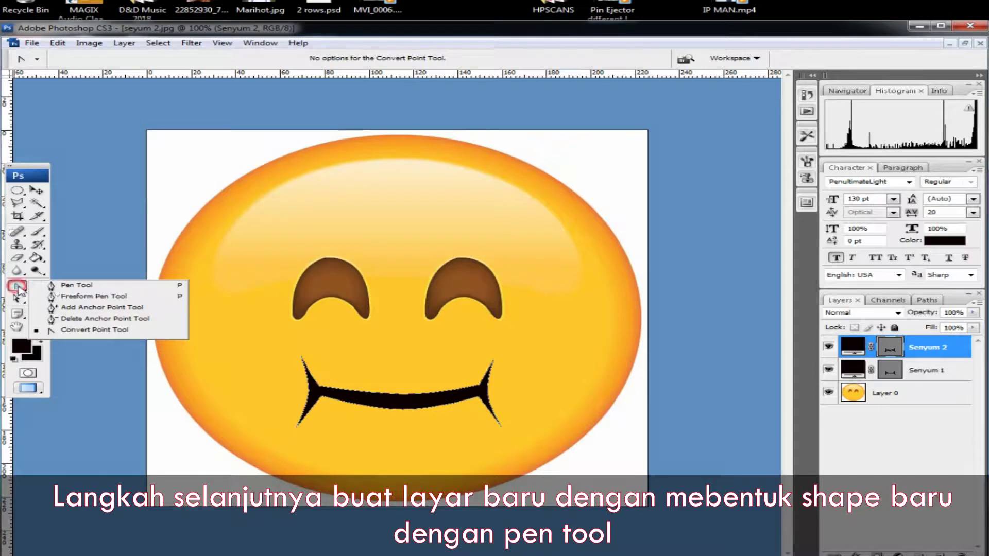
left_click(72, 285)
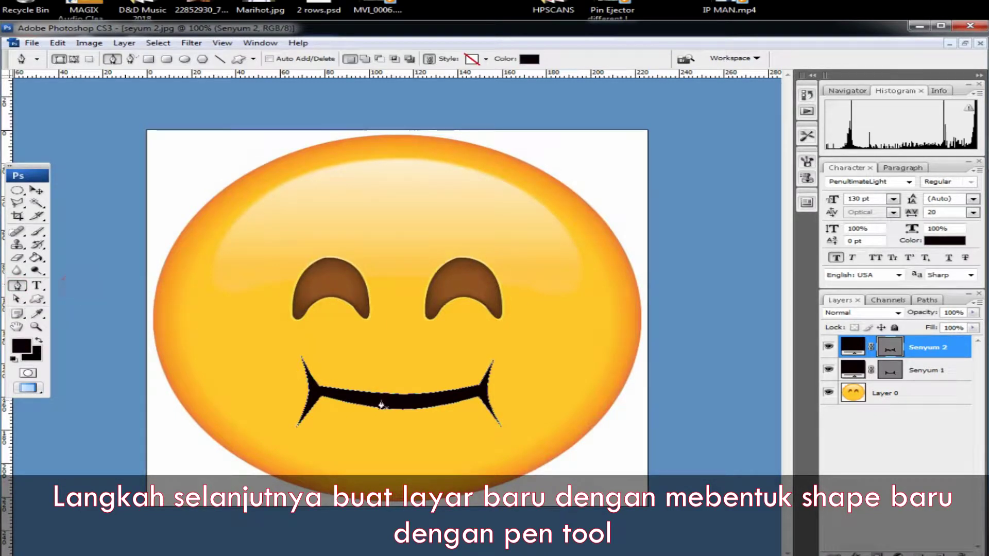
left_click(307, 368)
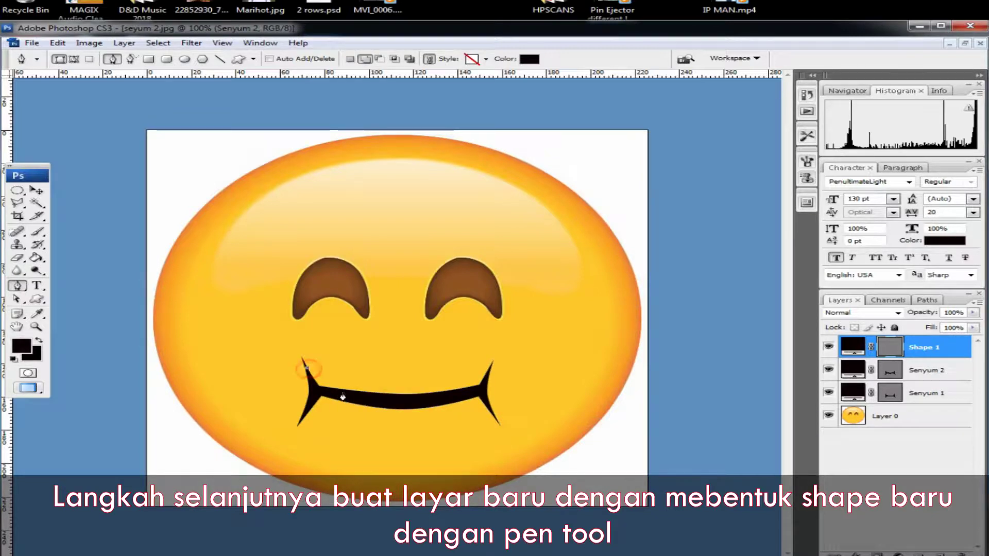
left_click(397, 414)
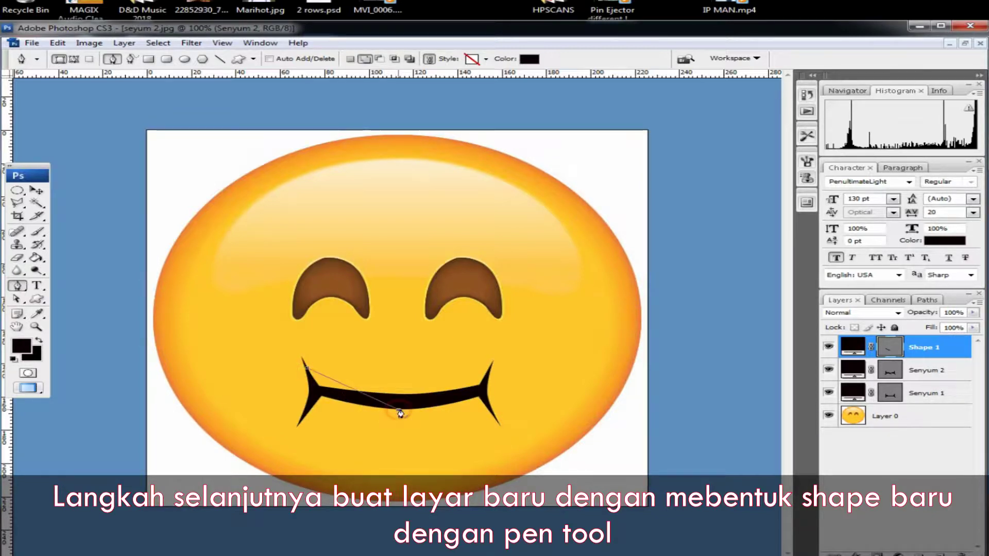
left_click(491, 366)
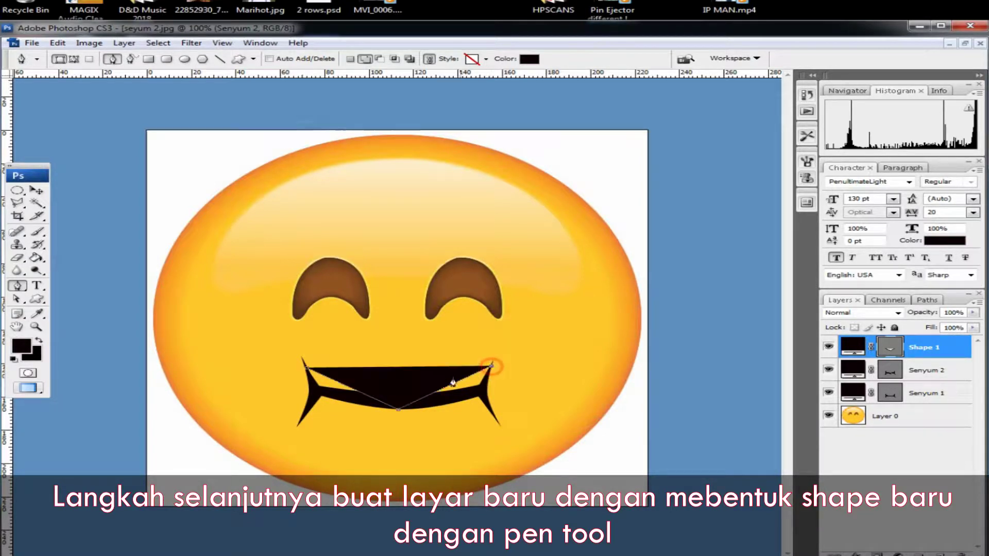
left_click(398, 391)
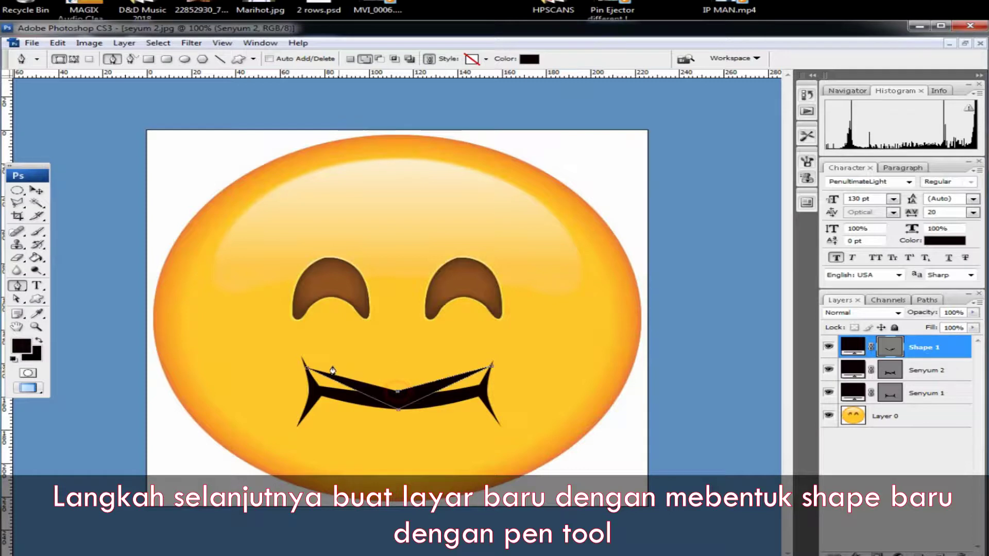
left_click(304, 366)
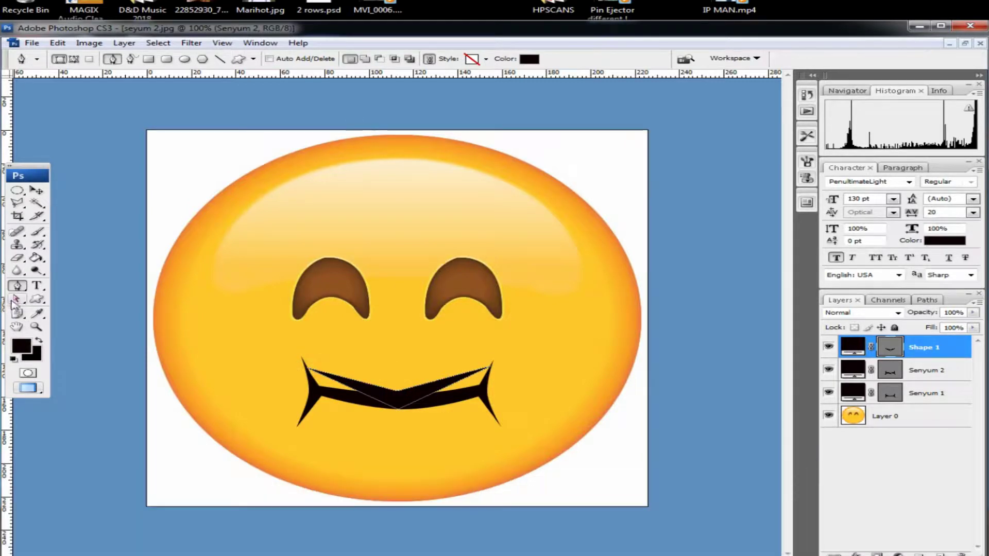
Nudge the new shape's right tip slightly inward and smooth its lower and upper middle points into curves with the Convert Point tool
left_click(15, 300)
left_click(480, 371)
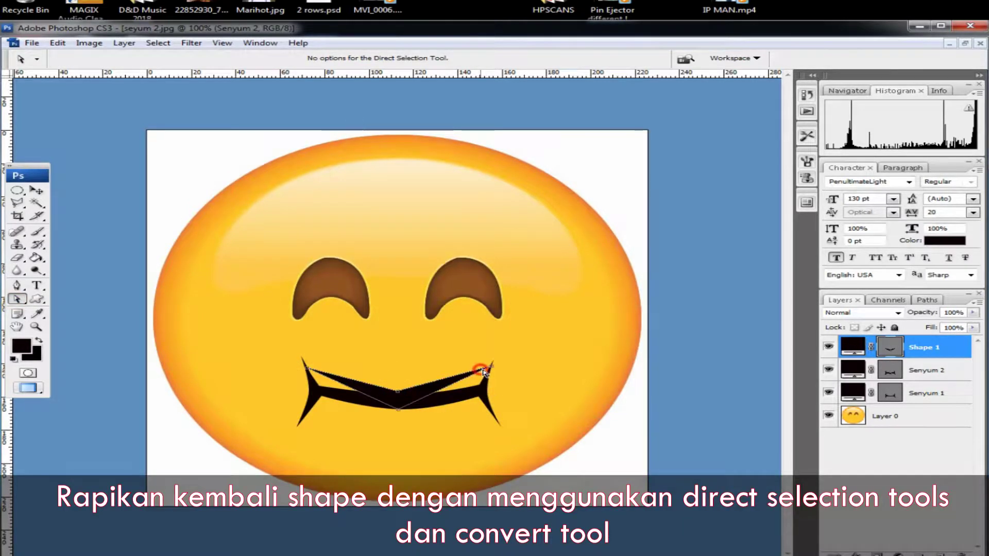
left_click(489, 369)
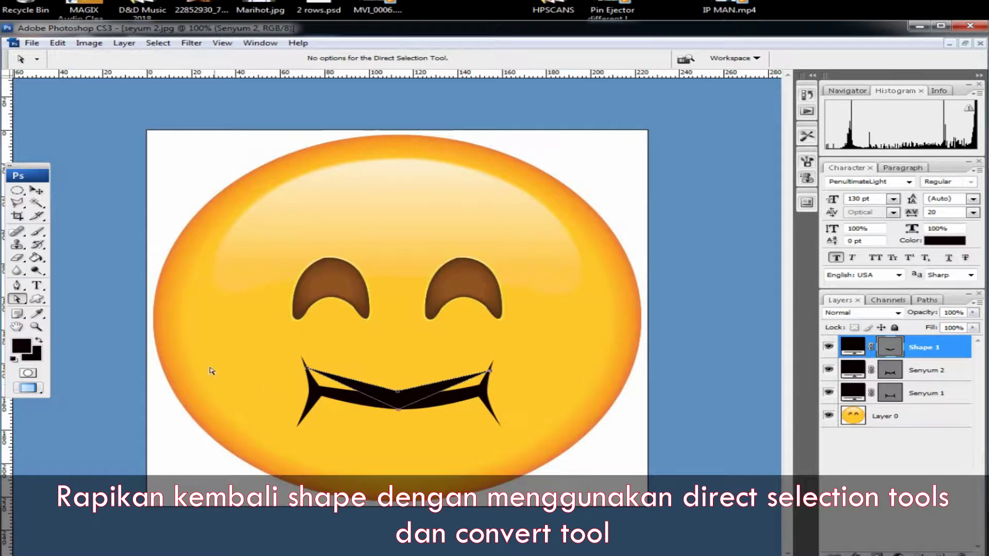
left_click(17, 285)
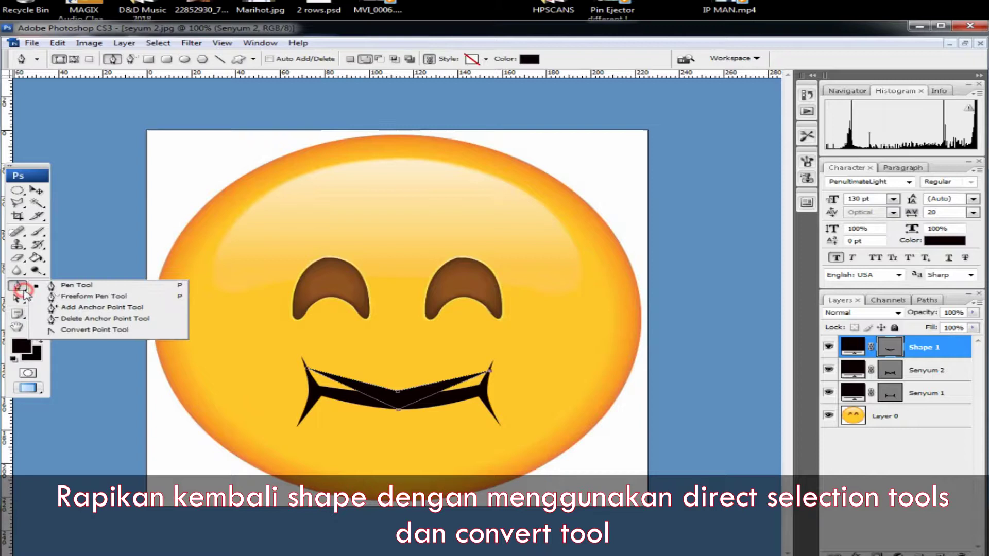
left_click(81, 331)
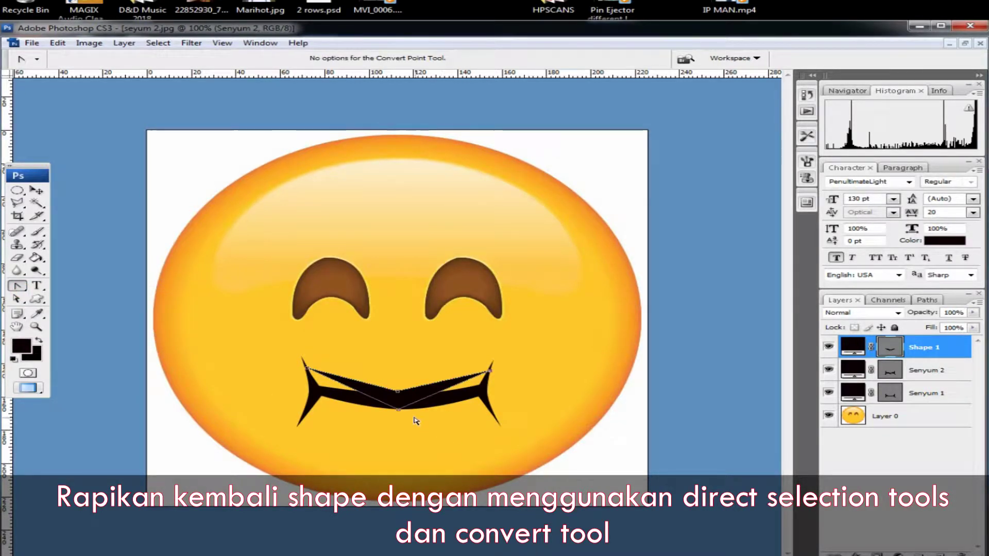
left_click_drag(397, 410, 468, 409)
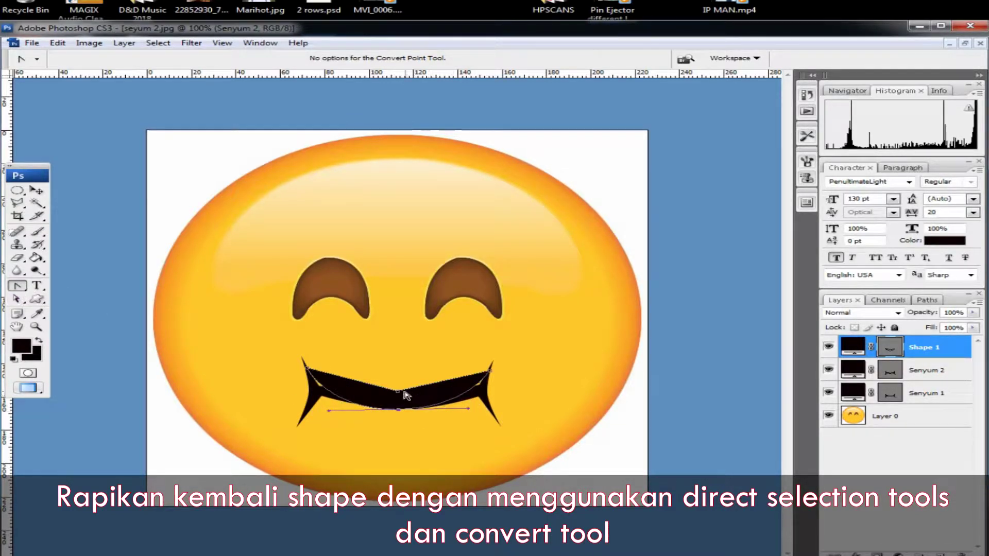
left_click_drag(404, 395, 359, 391)
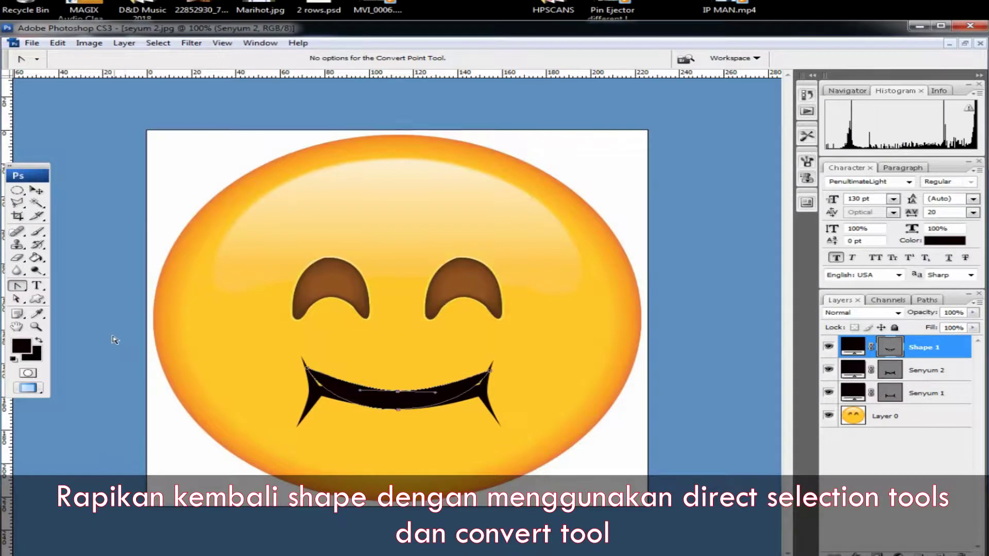
Lower the curved shape's upper and lower middle points slightly and pull both end points inward with the Direct Selection tool
left_click(17, 299)
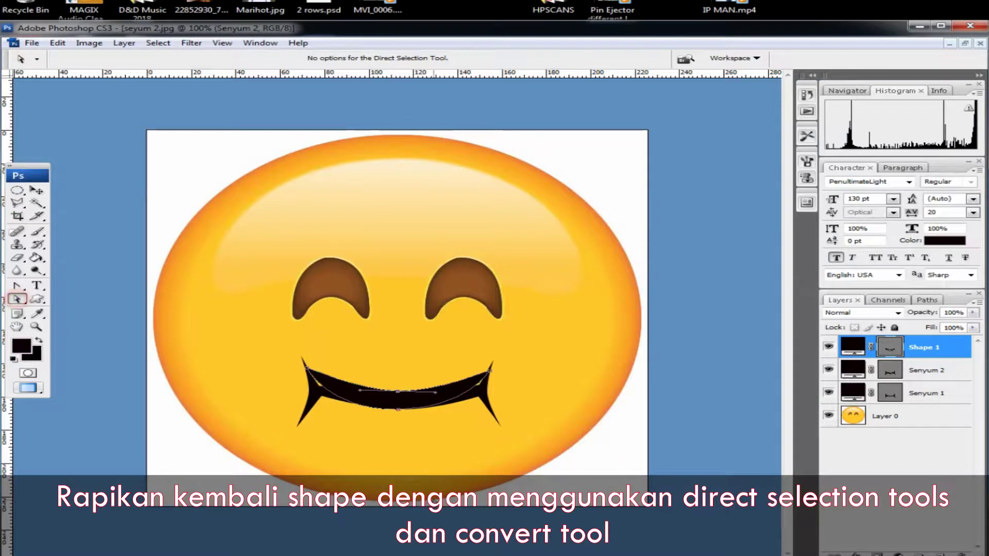
left_click(417, 447)
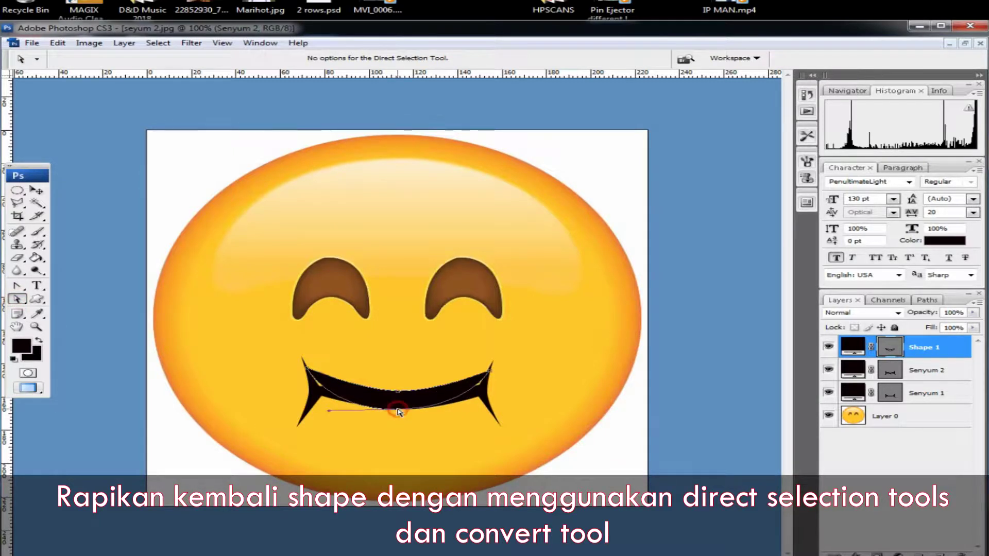
mouse_move(397, 410)
left_mouse_down()
mouse_move(399, 419)
mouse_move(397, 397)
left_mouse_up()
left_click(399, 417)
left_click(487, 367)
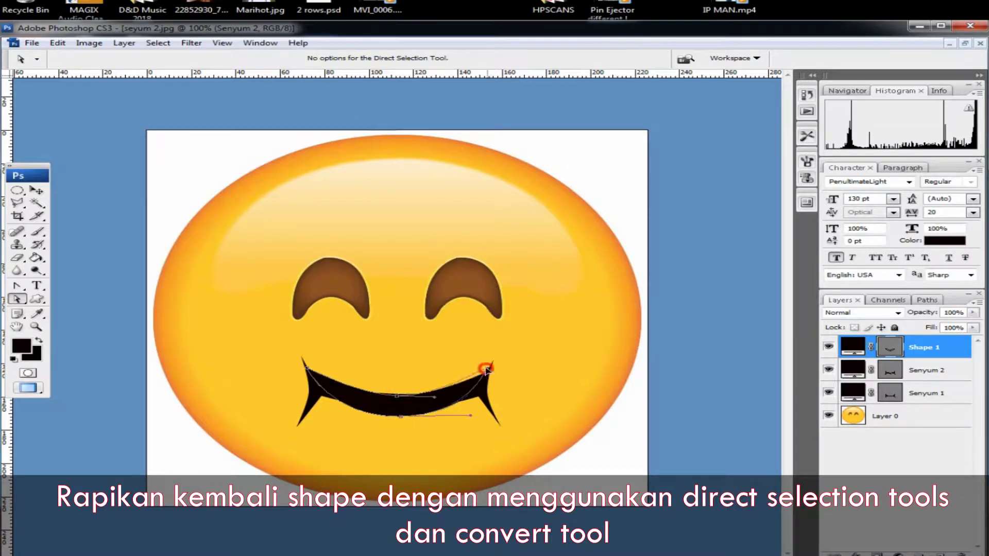
left_click(309, 367)
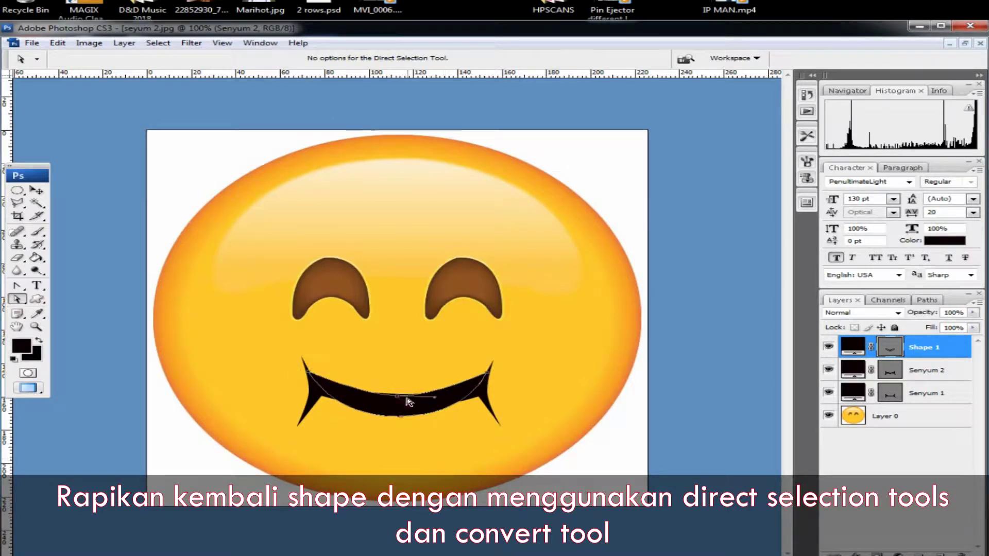
Raise the shape's upper middle point slightly and move both end points outward to the mouth's corner lines
left_click_drag(397, 397, 399, 392)
left_click_drag(488, 372, 492, 364)
left_click_drag(309, 372, 306, 367)
left_click(415, 434)
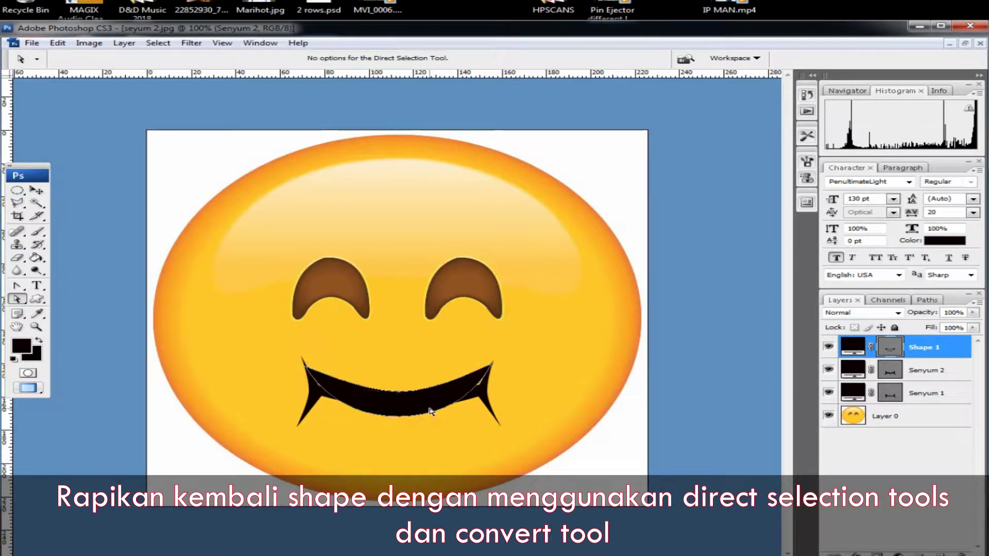
Lower the shape's bottom middle point a little further and fit its left and right tips just inside the mouth's corner lines
left_click(404, 417)
left_click(308, 371)
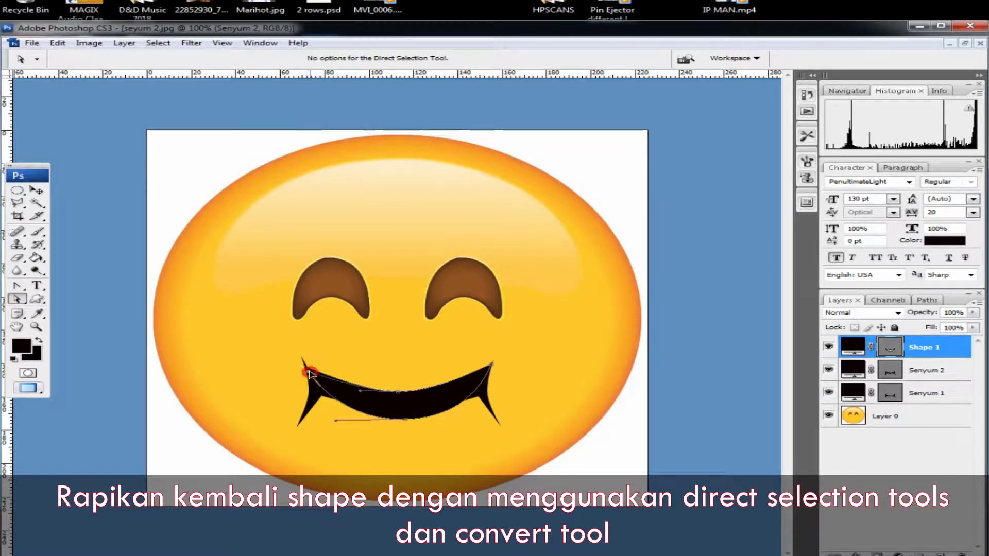
left_click(520, 376)
left_click(399, 391)
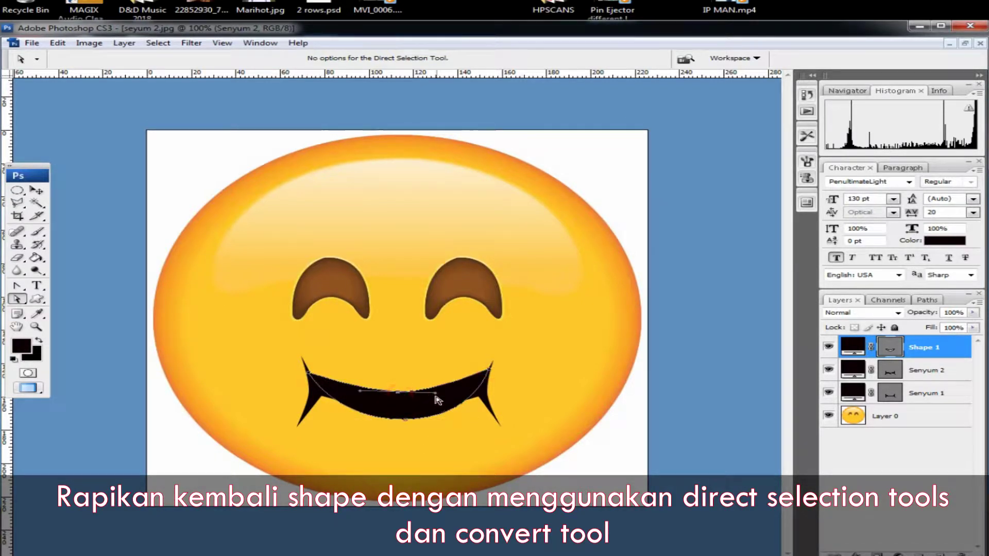
Activate the Pen tool and set the foreground color to white
left_click_drag(17, 286, 68, 284)
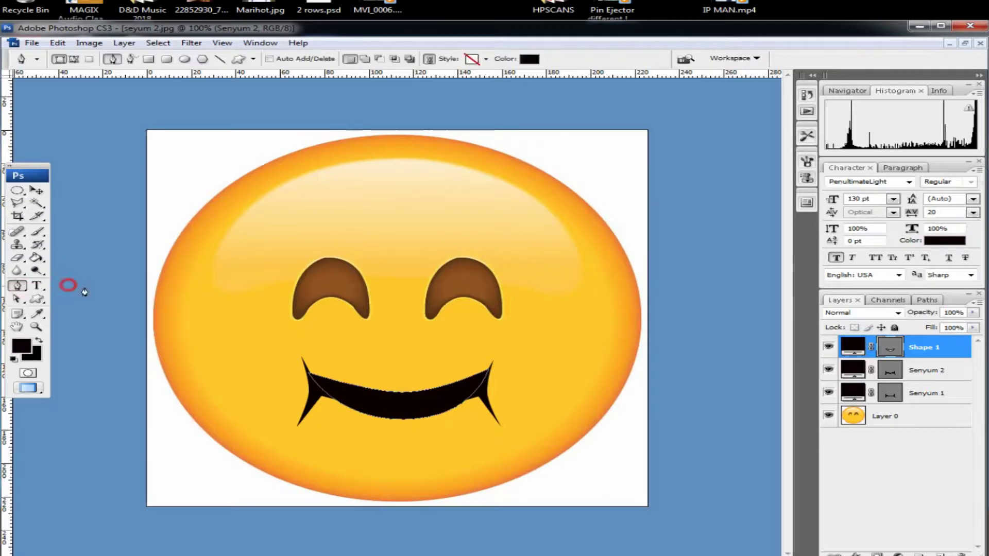
left_click(21, 345)
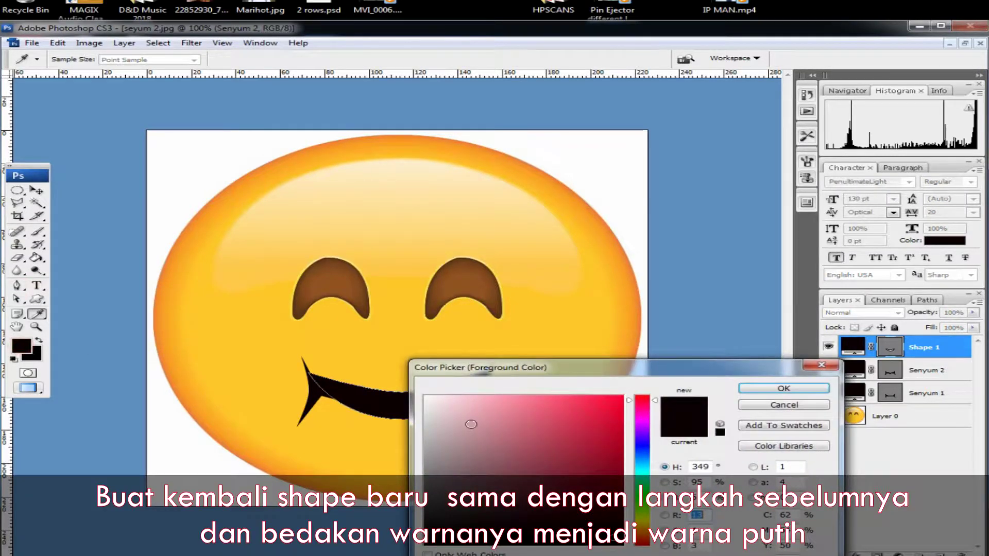
left_click(426, 396)
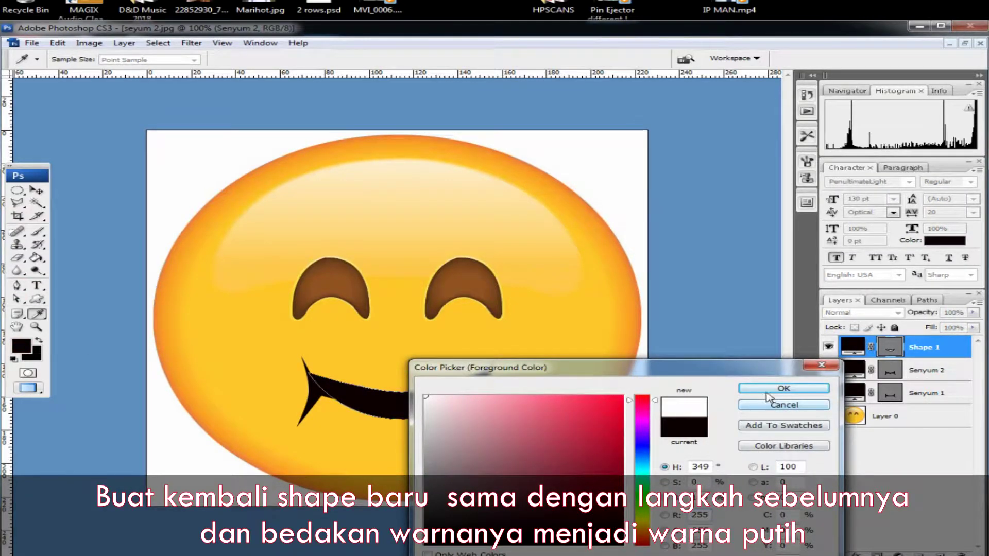
left_click(746, 390)
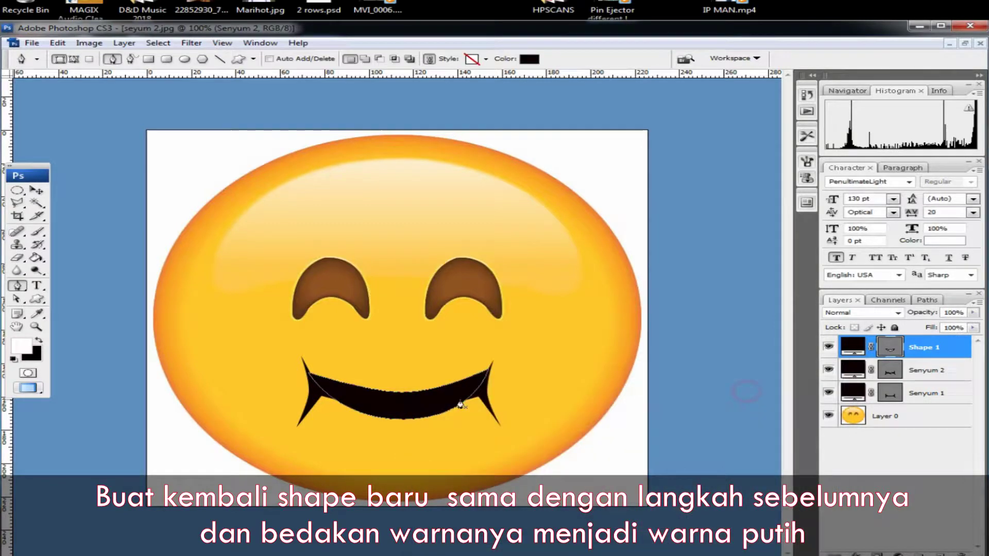
Draw a smaller closed four-point shape inside the open mouth, following its upper edge between the two corners
left_click(316, 384)
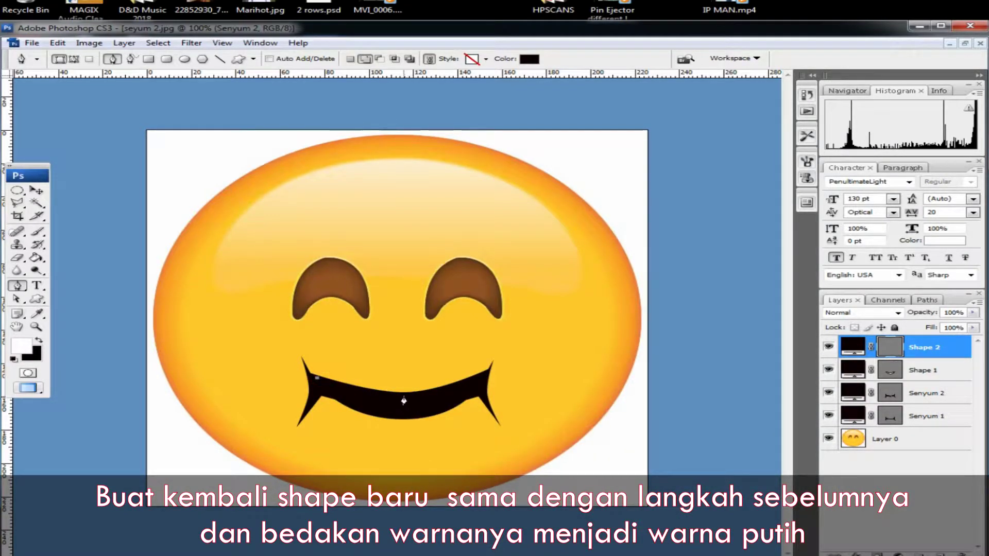
left_click(482, 378)
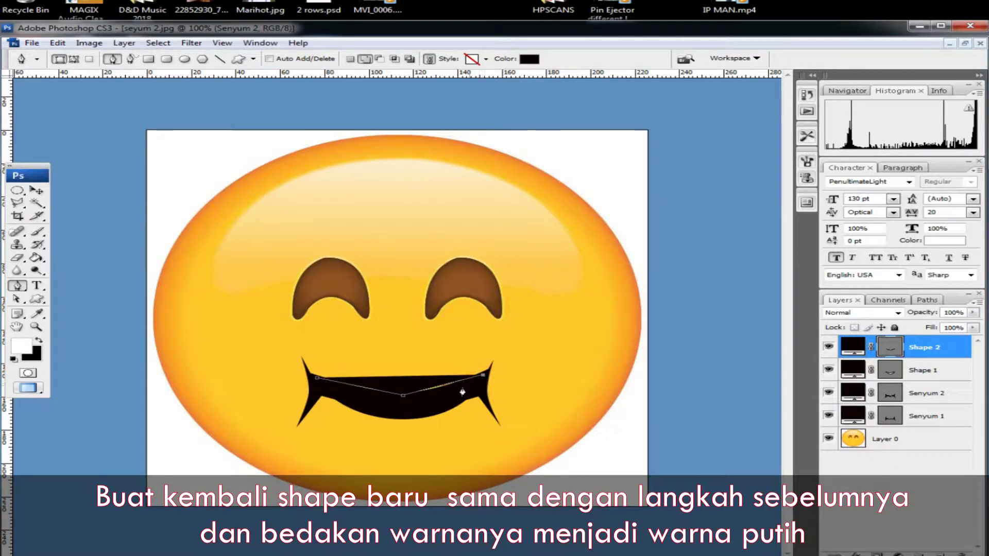
left_click(404, 411)
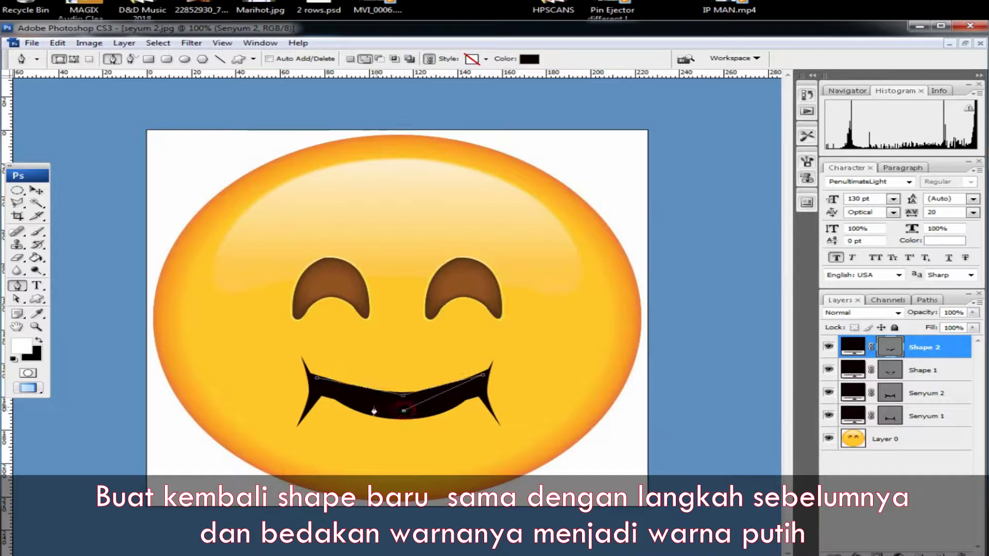
left_click(318, 380)
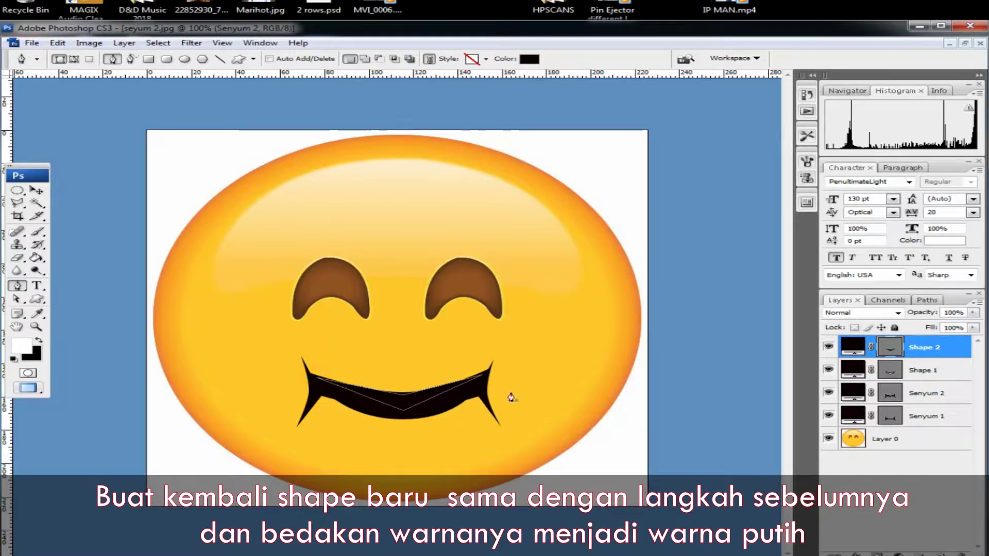
Change the fill color of the Shape 2 layer from black to white
double_click(853, 347)
left_click(425, 397)
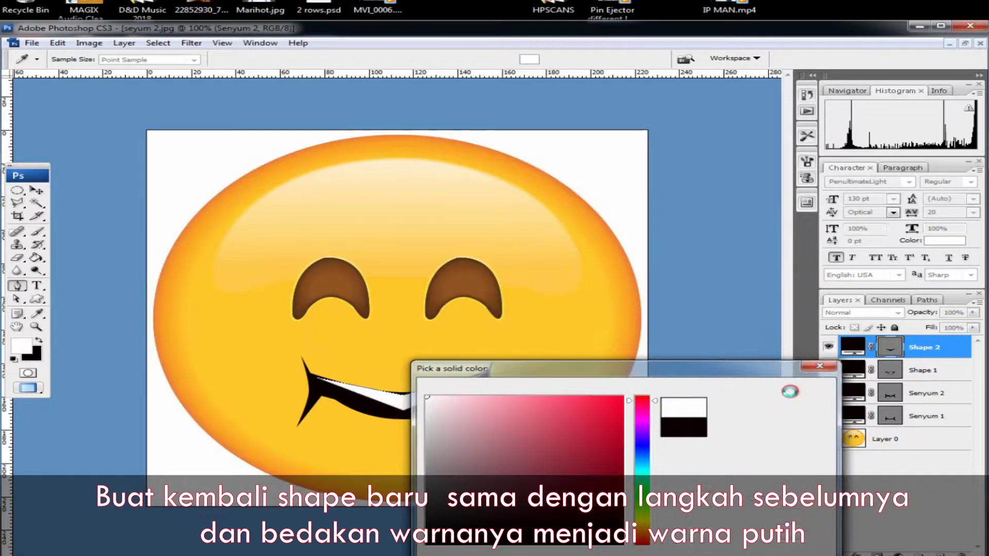
left_click(783, 389)
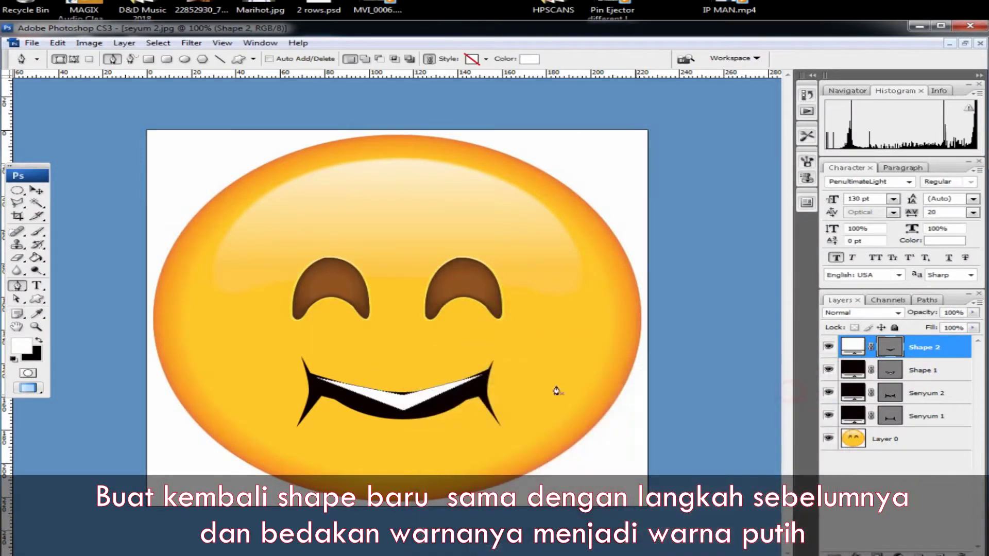
Convert the upper and lower middle points of the white shape into smooth curves that follow the open mouth
right_click(18, 286)
left_click(83, 330)
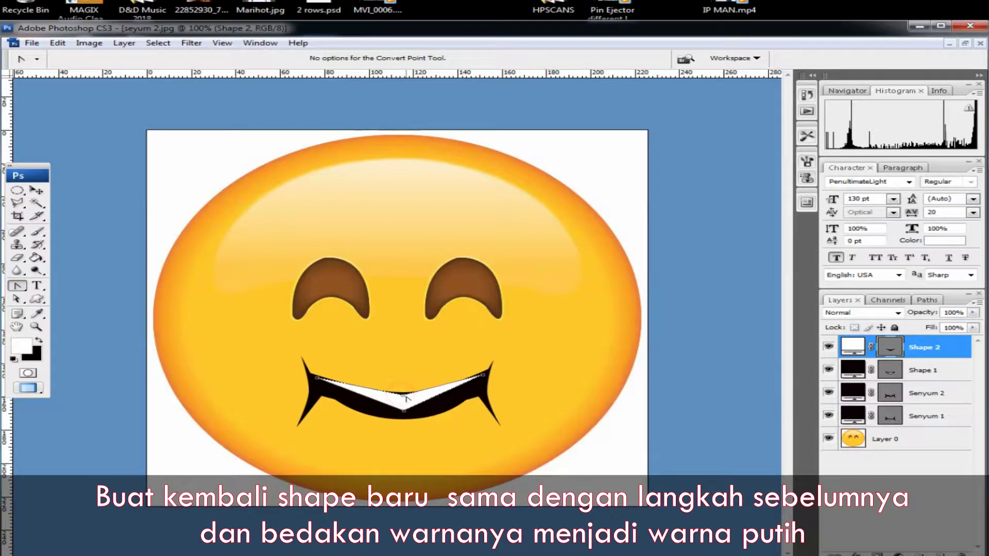
left_click_drag(403, 395, 368, 404)
left_click(17, 299)
Adjust the white shape's left tip and bottom curve so it fits evenly inside the black mouth outline
left_click(442, 357)
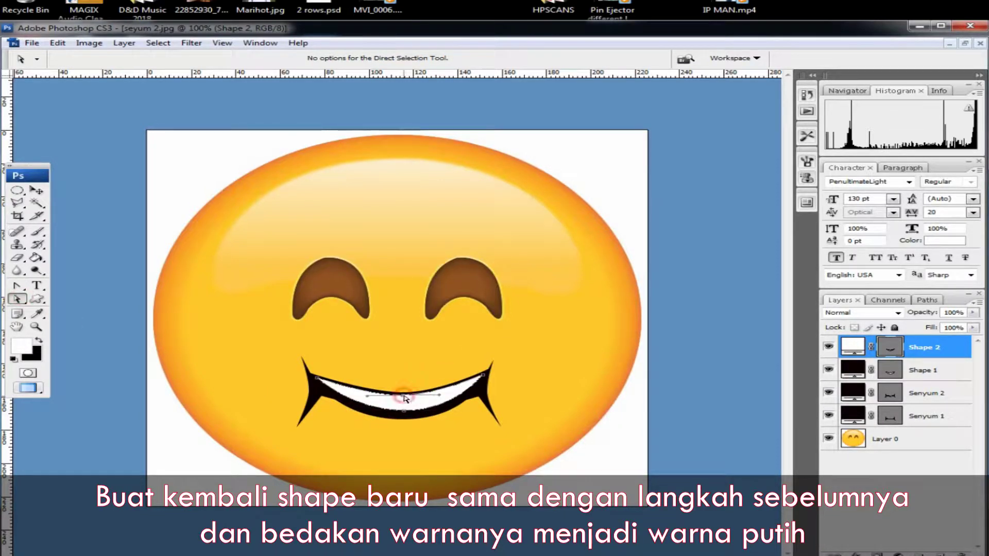
left_click(318, 378)
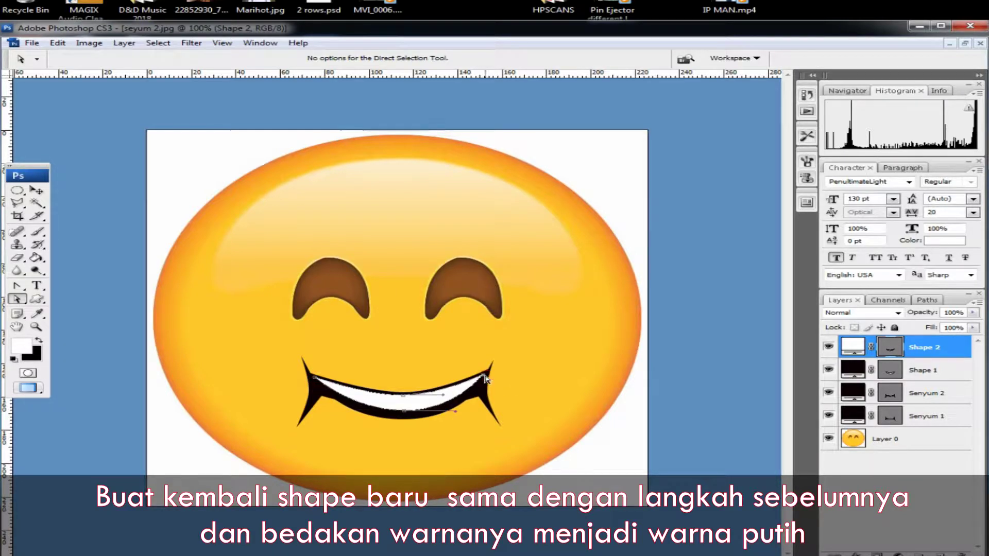
left_click(404, 413)
left_click(442, 439)
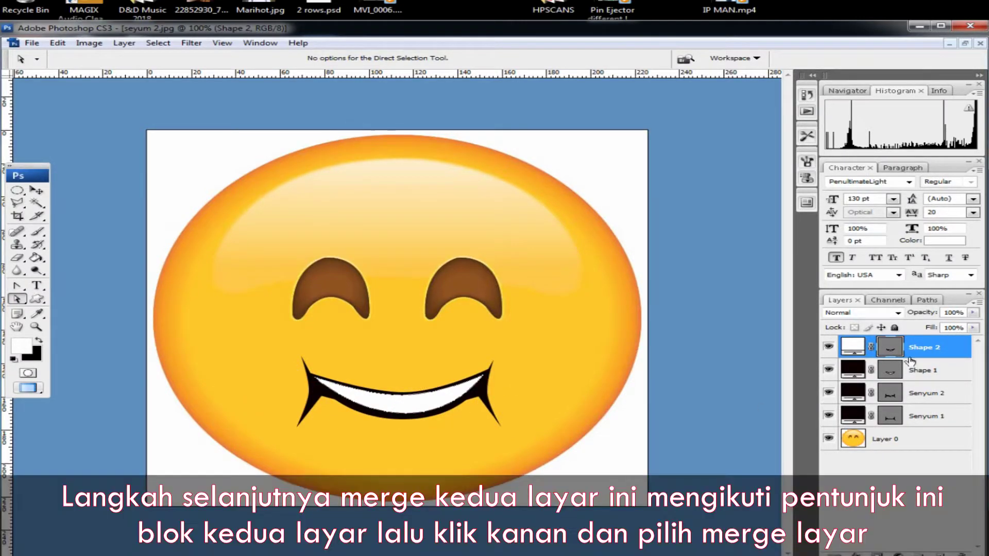
Merge the Shape 1 and Shape 2 layers into a single layer
left_click(829, 347)
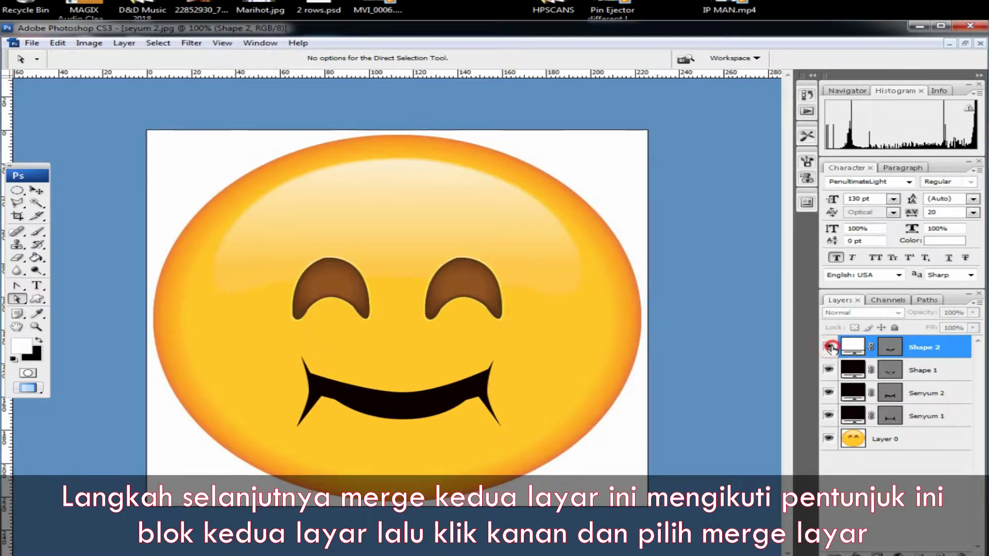
left_click(828, 347)
left_click(913, 369)
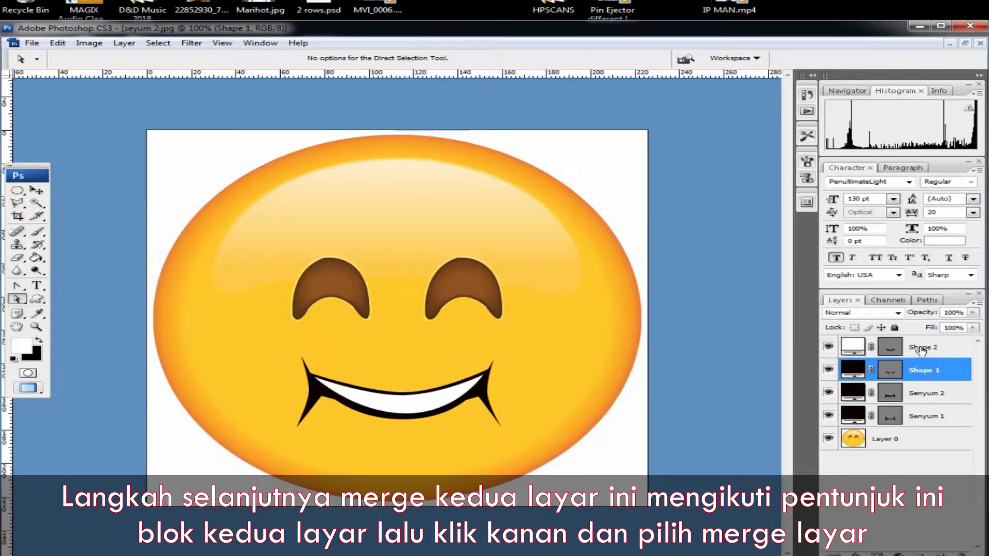
left_click(921, 348)
left_click(932, 370)
left_click(923, 349)
left_click(926, 368, "shift")
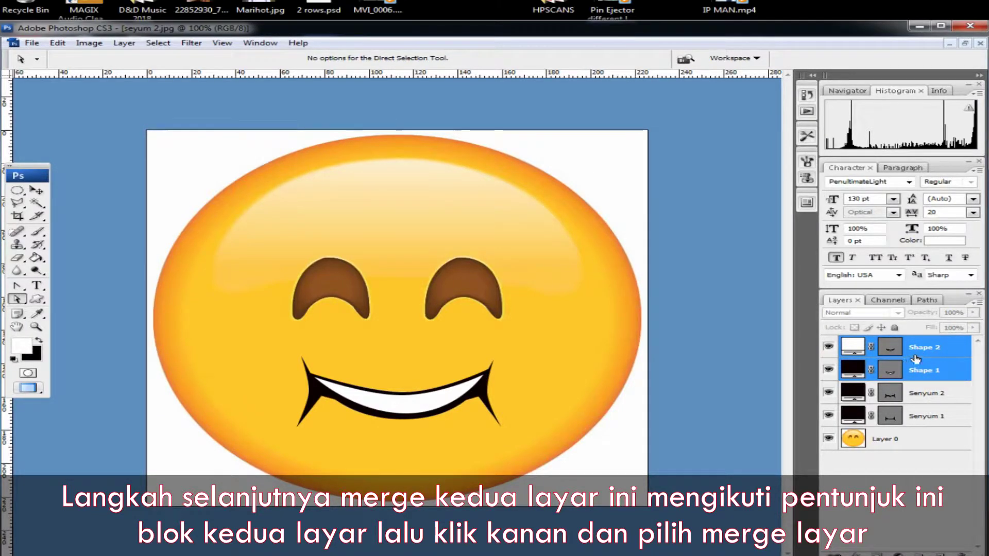
right_click(916, 360)
left_click(906, 318)
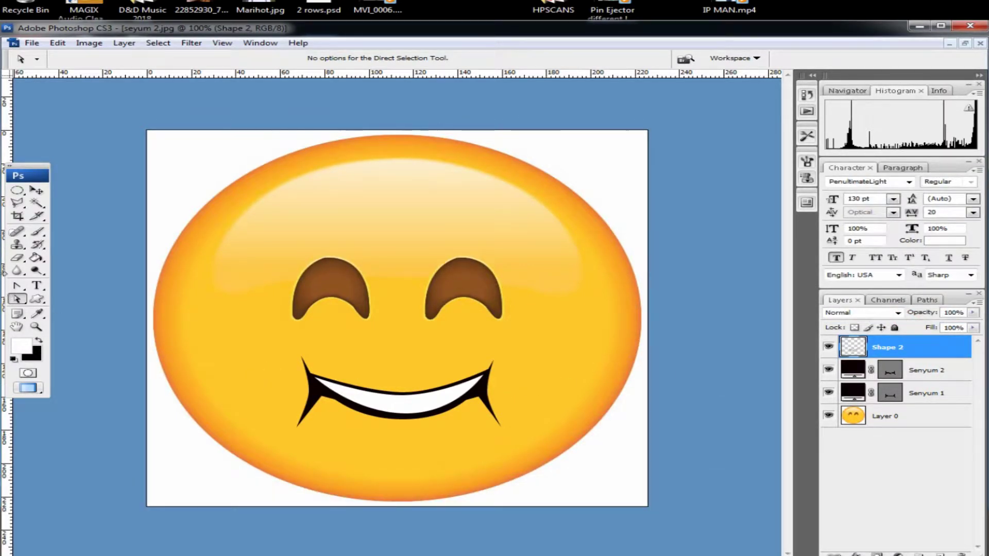
Draw a closed four-point Pen shape between the mouth's two upper corner tips, its bottom middle point reaching below the current mouth
left_click(18, 286)
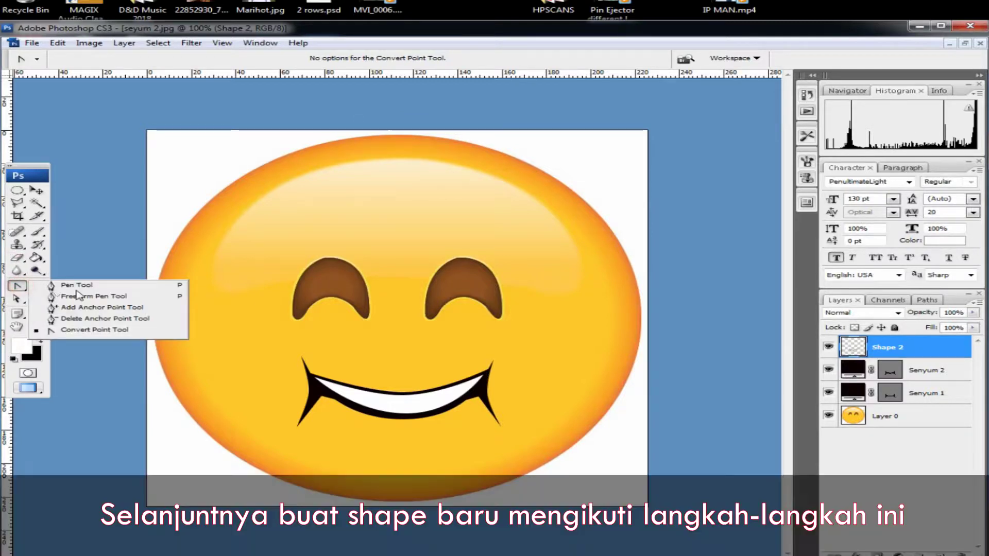
left_click(76, 286)
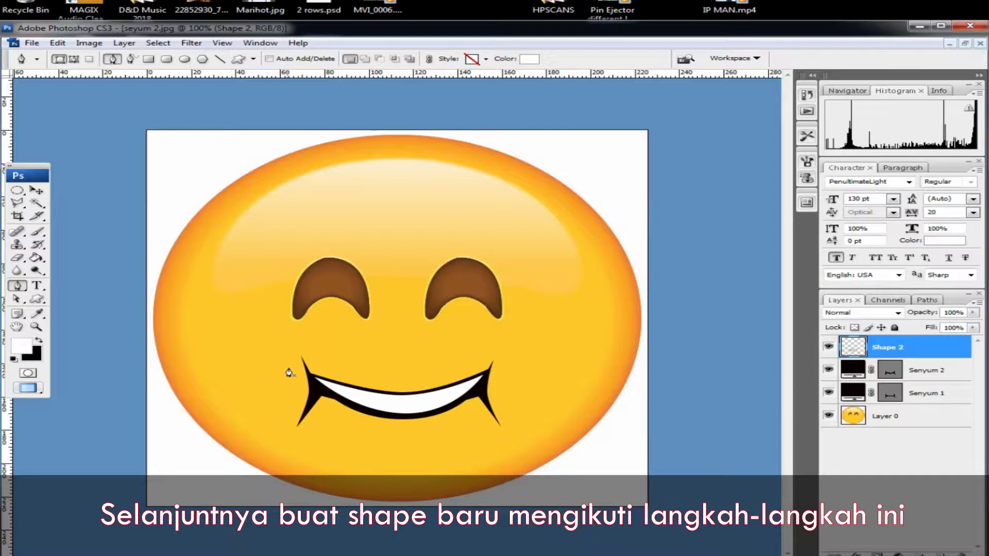
left_click(302, 359)
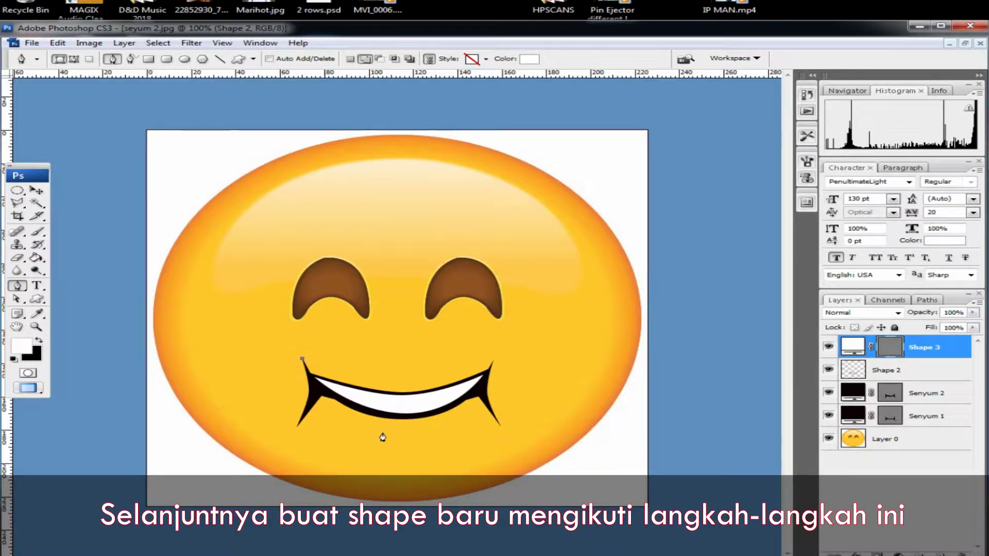
left_click(397, 439)
left_click(492, 360)
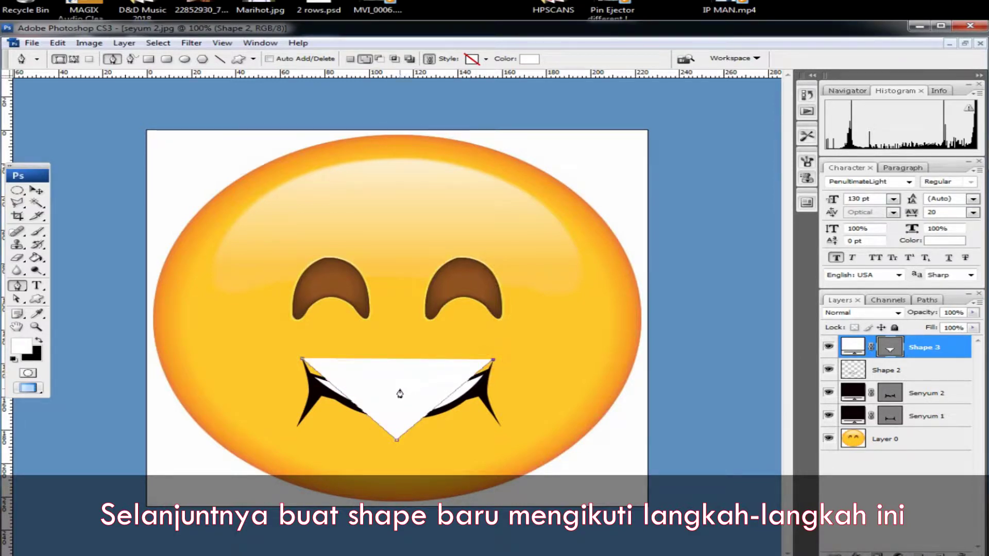
left_click(395, 390)
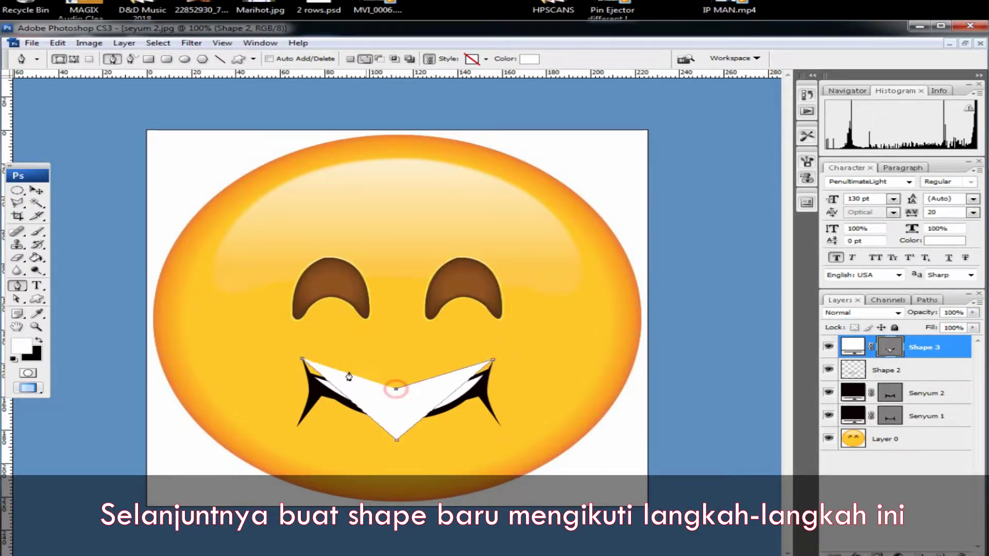
left_click(301, 360)
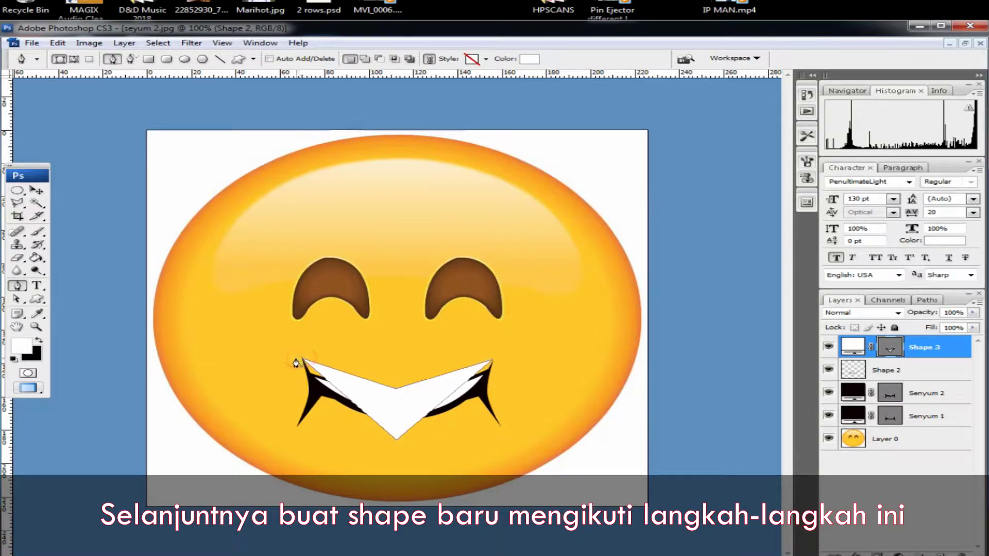
Change the fill color of the Shape 3 layer to black
left_click(21, 346)
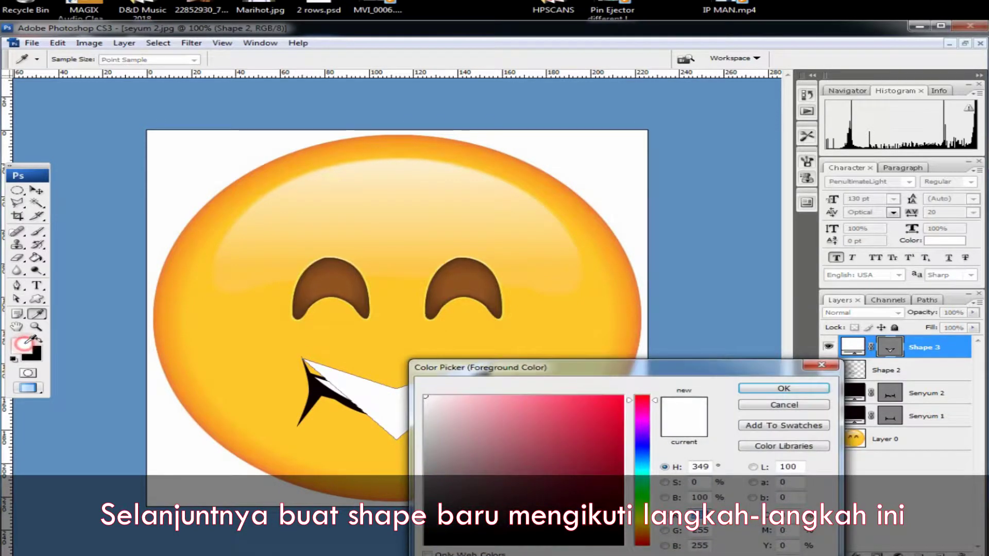
left_click(823, 406)
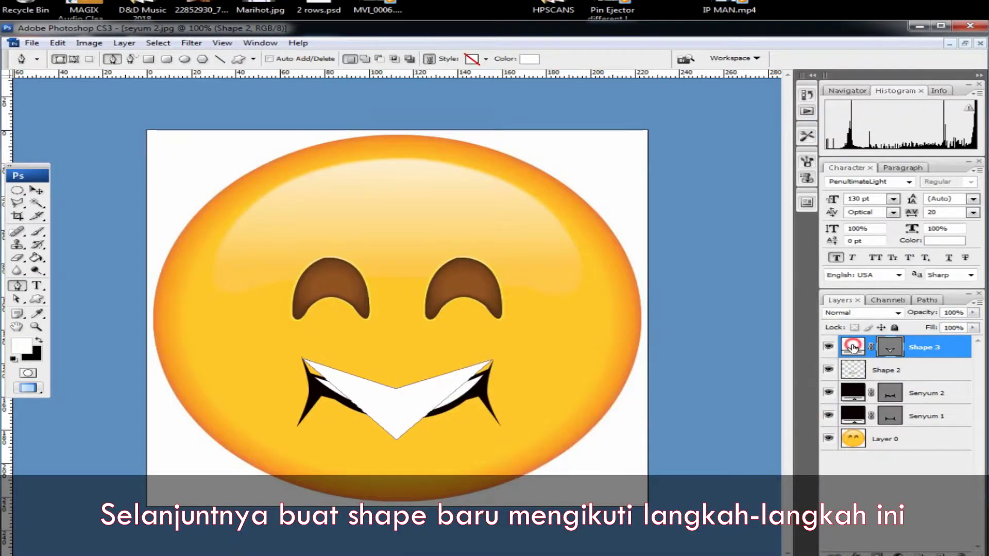
double_click(853, 348)
left_click(622, 544)
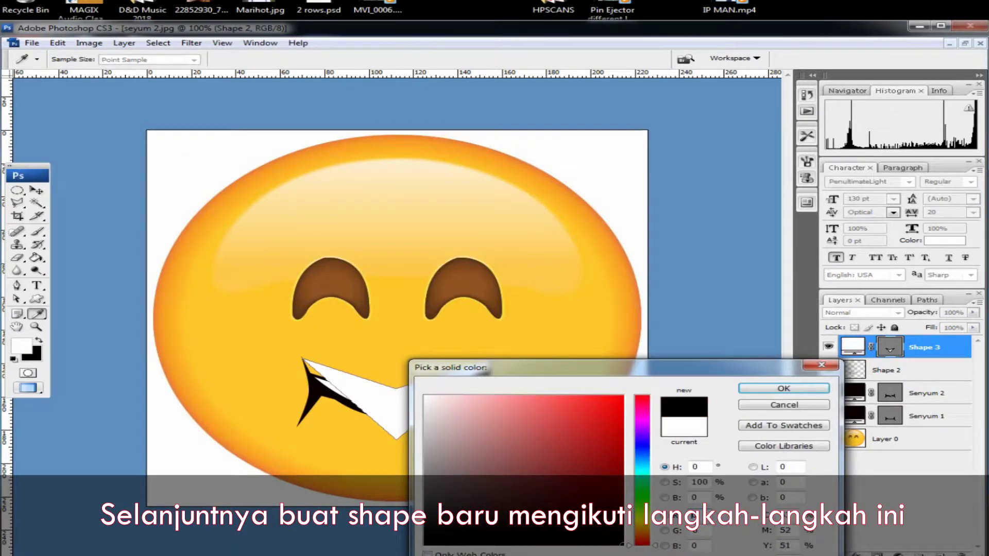
left_click(797, 394)
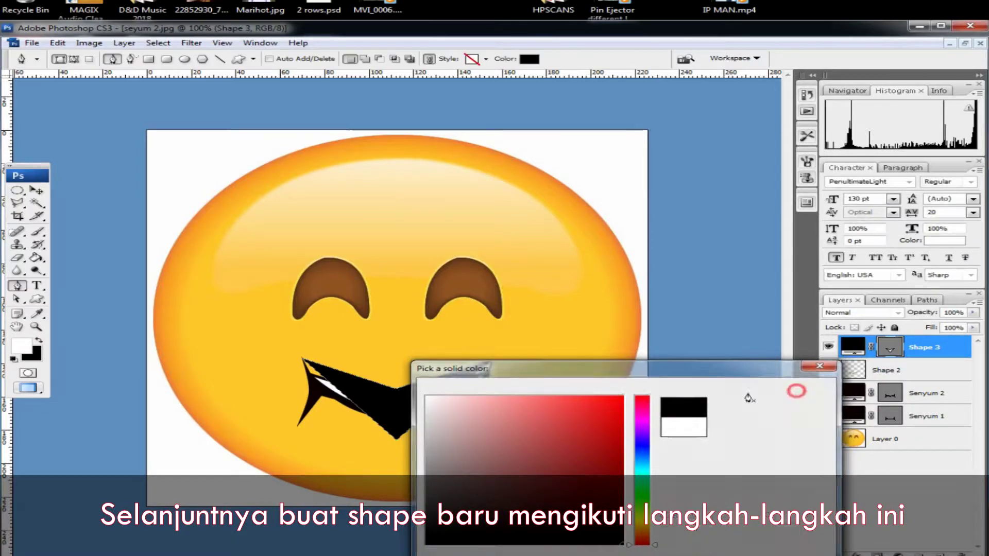
Convert the bottom and upper middle points of the new black mouth shape into smooth curves
left_click(17, 288)
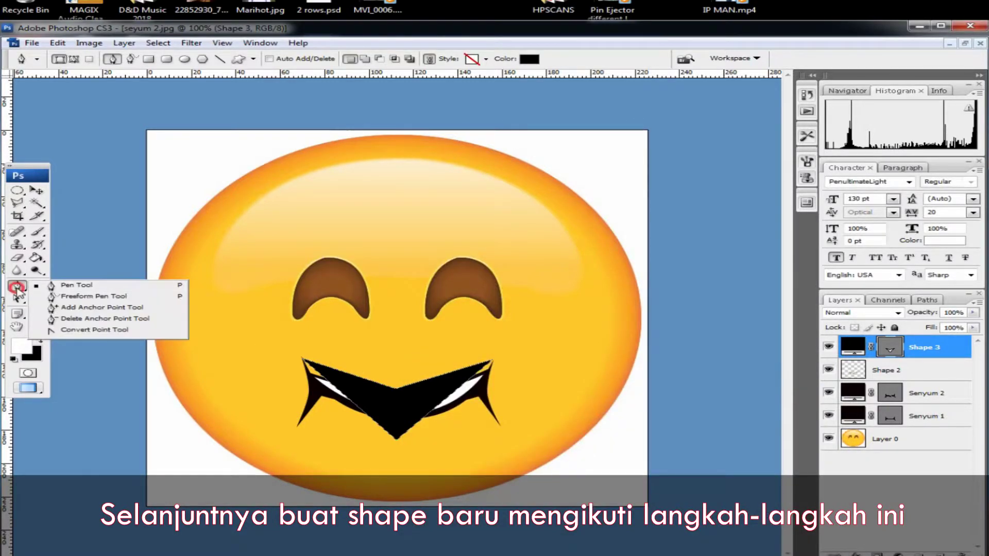
left_click(66, 329)
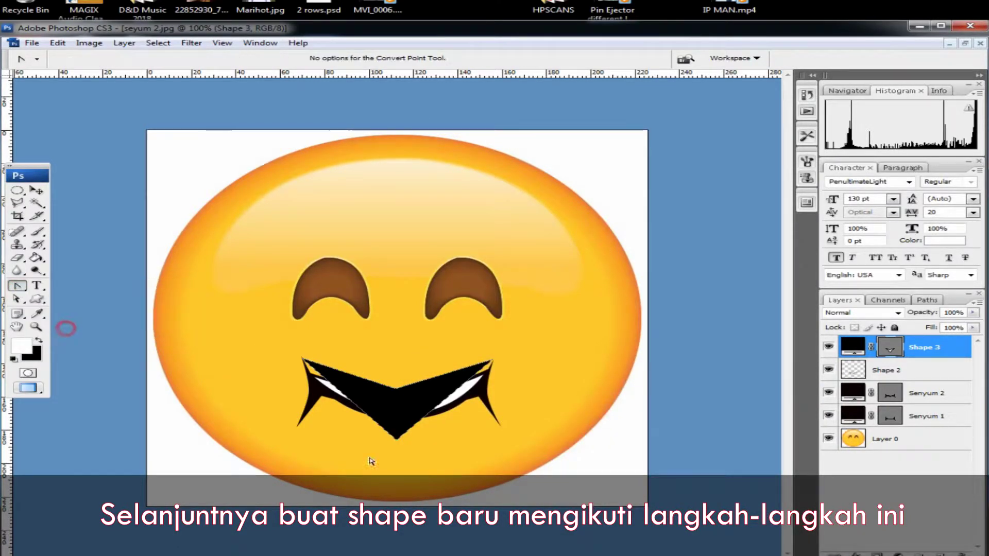
left_click(396, 441)
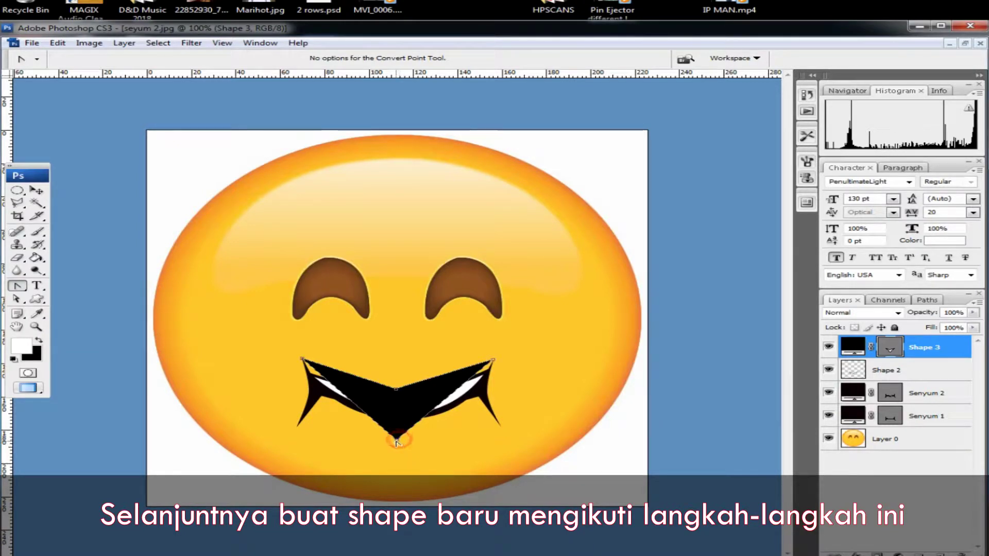
left_click_drag(396, 442, 439, 445)
left_click_drag(397, 390, 342, 392)
Raise the black mouth shape's bottom middle point slightly and lengthen its curve handles on both sides for a fuller lower edge
left_click(17, 298)
left_click(398, 437)
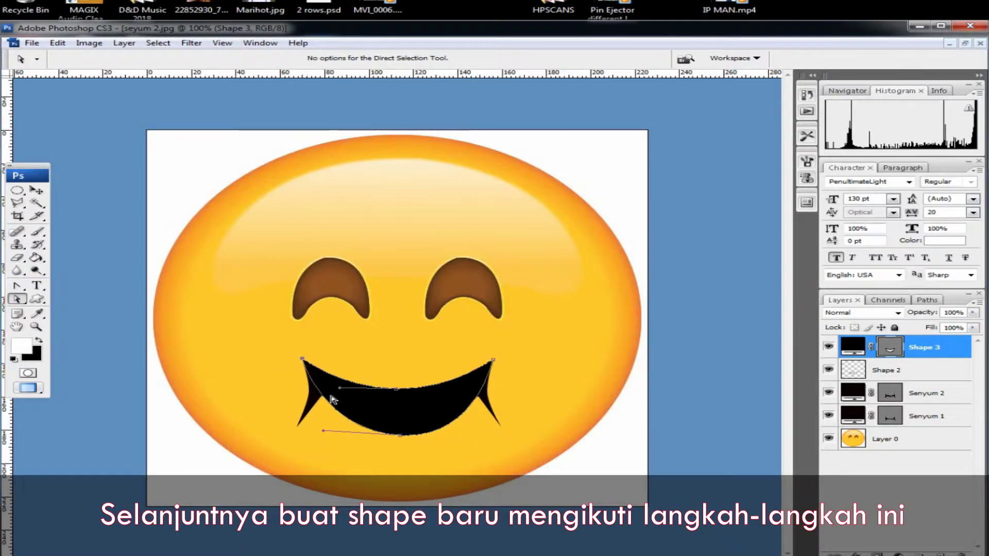
left_click(398, 438)
left_click_drag(323, 430, 309, 433)
left_click_drag(476, 440, 482, 440)
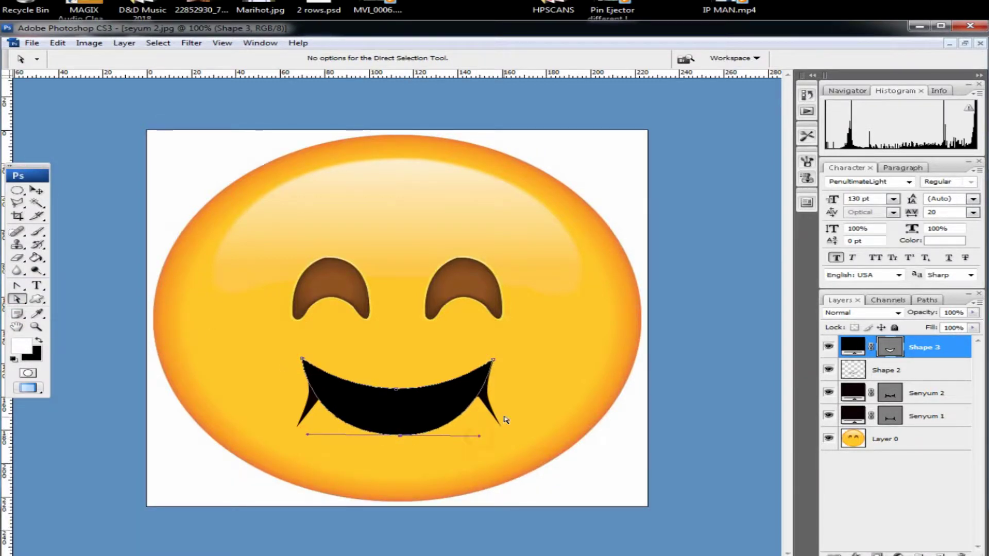
left_click(504, 417)
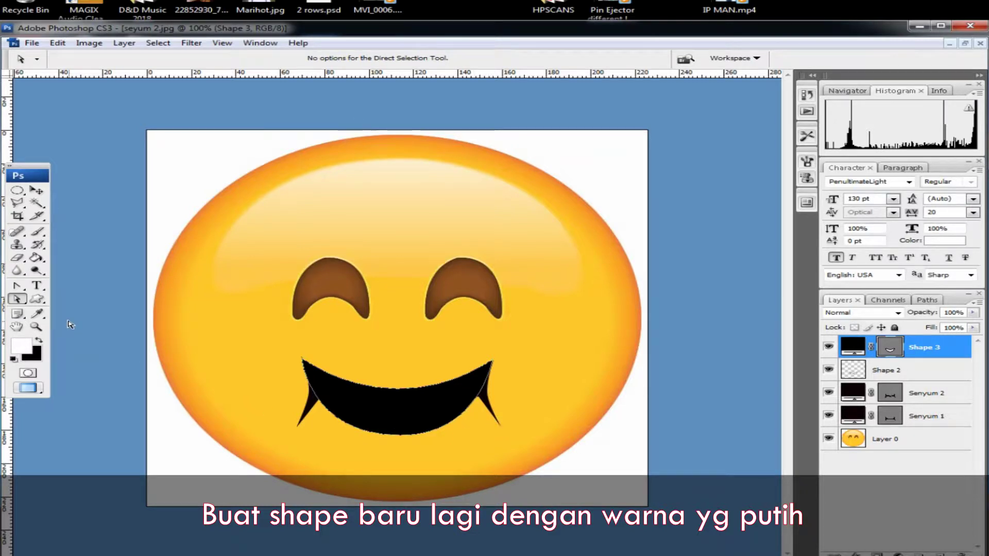
Draw a smaller closed four-point Pen shape inside the wider black mouth, running between its corners and down near its lower edge
left_click(19, 284)
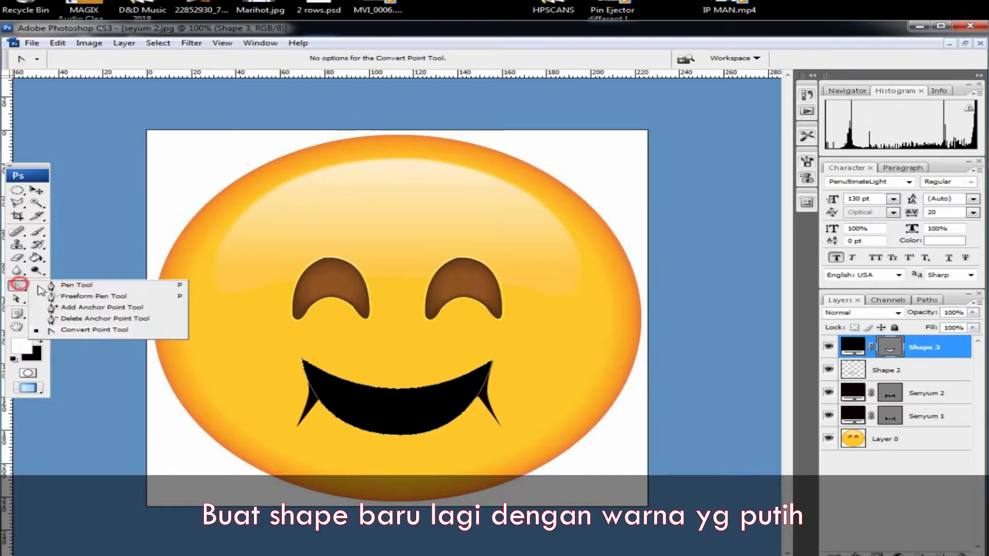
left_click(72, 283)
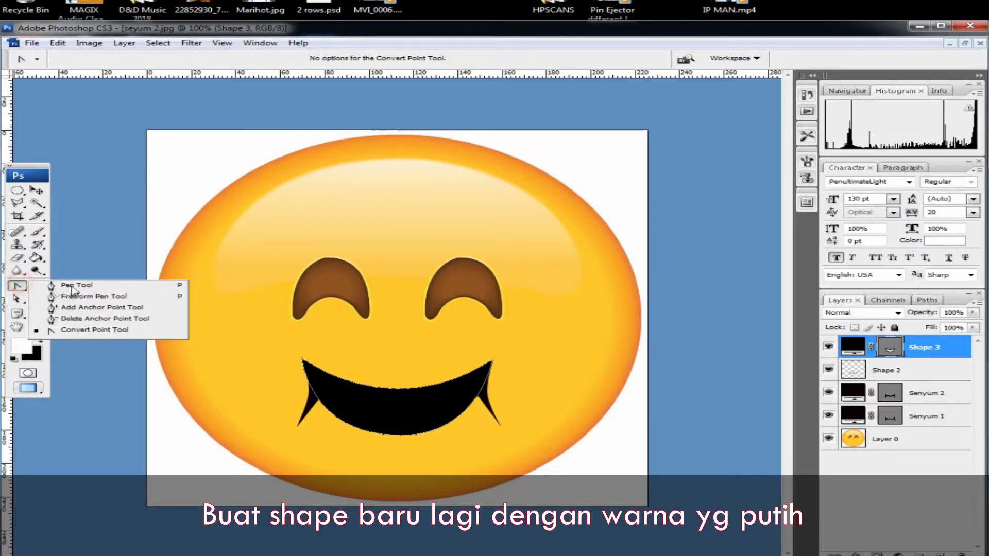
left_click(307, 367)
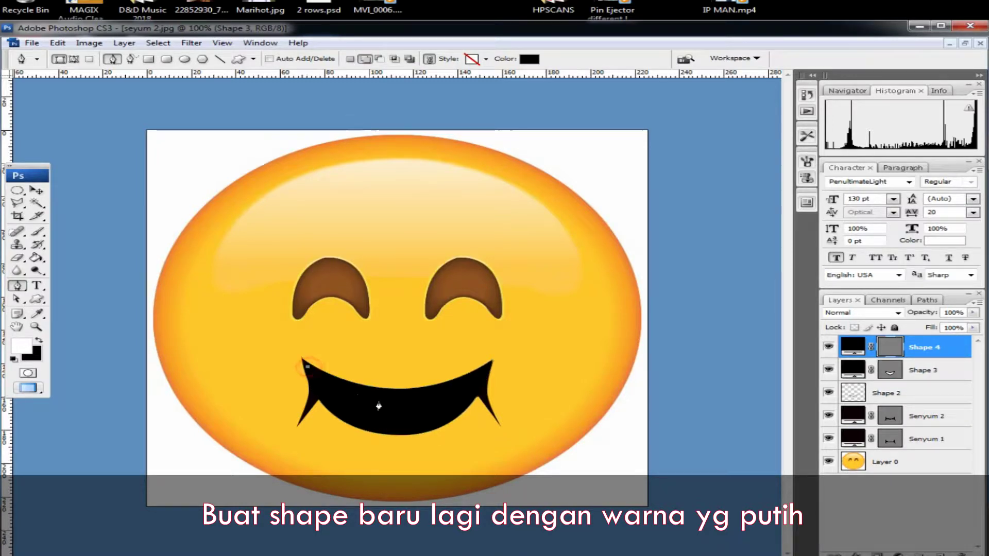
left_click(403, 396)
left_click(486, 369)
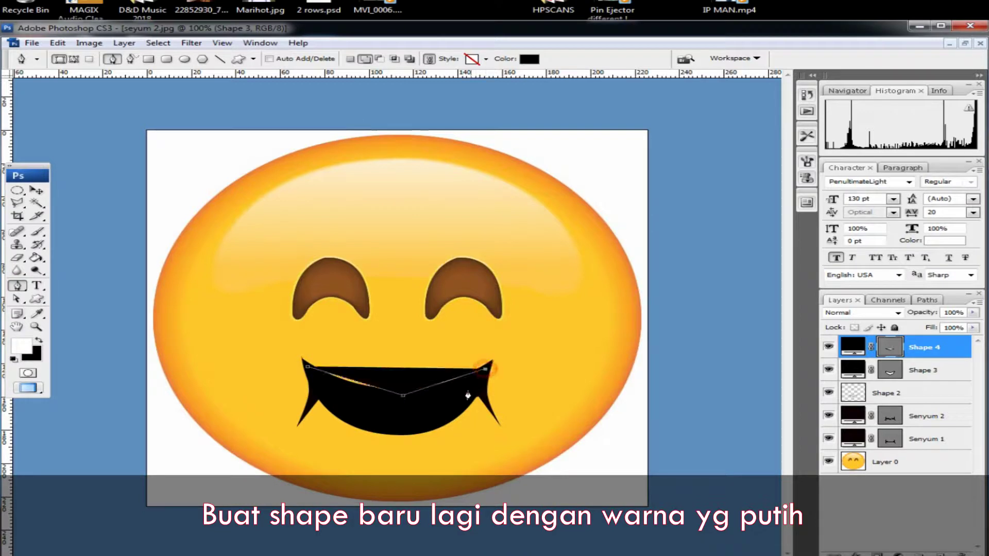
left_click(401, 428)
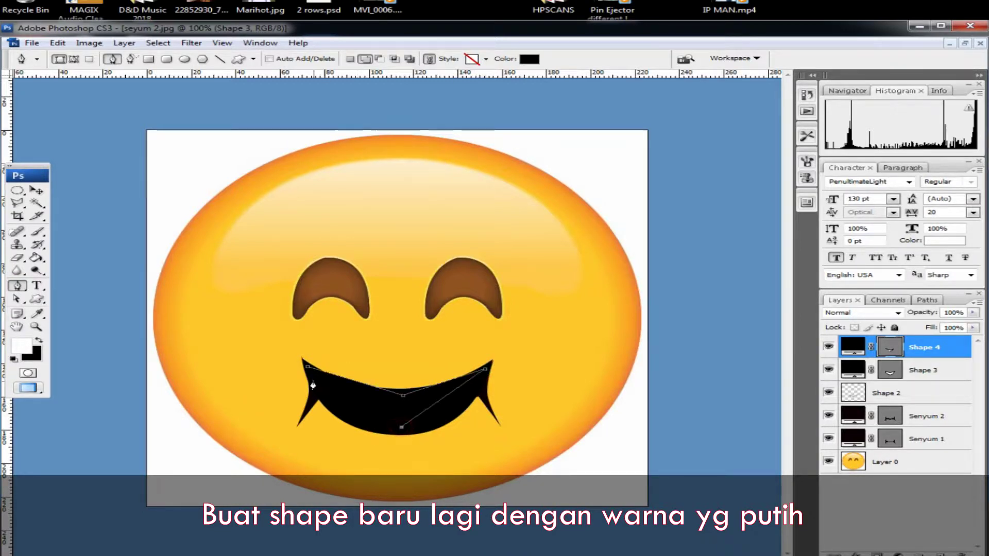
left_click(306, 369)
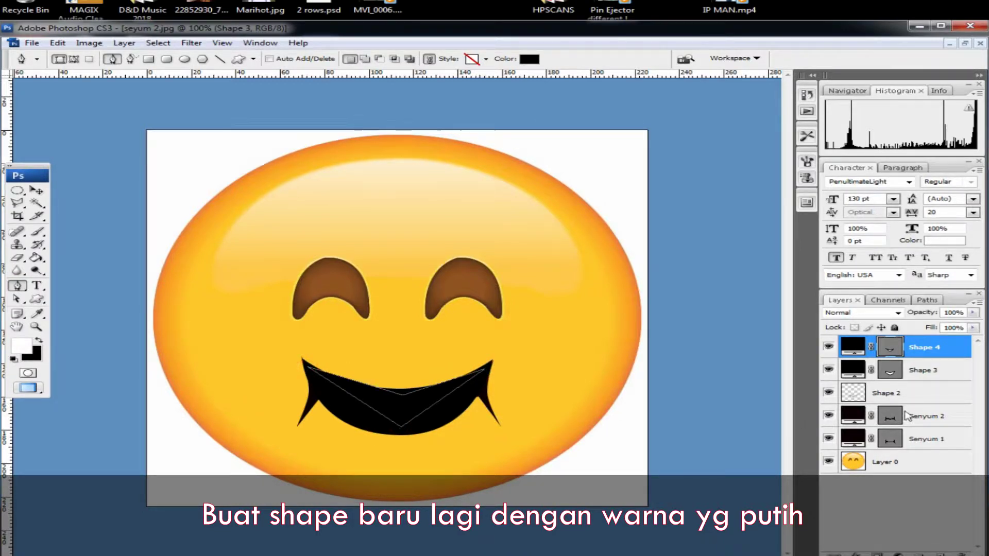
Change the fill color of the Shape 4 layer to white
double_click(853, 348)
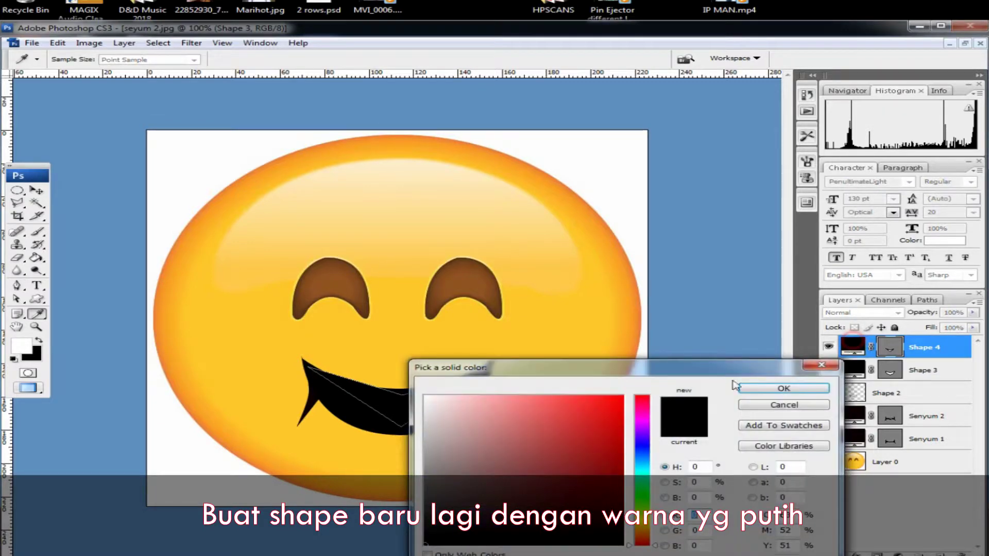
left_click_drag(463, 427, 425, 397)
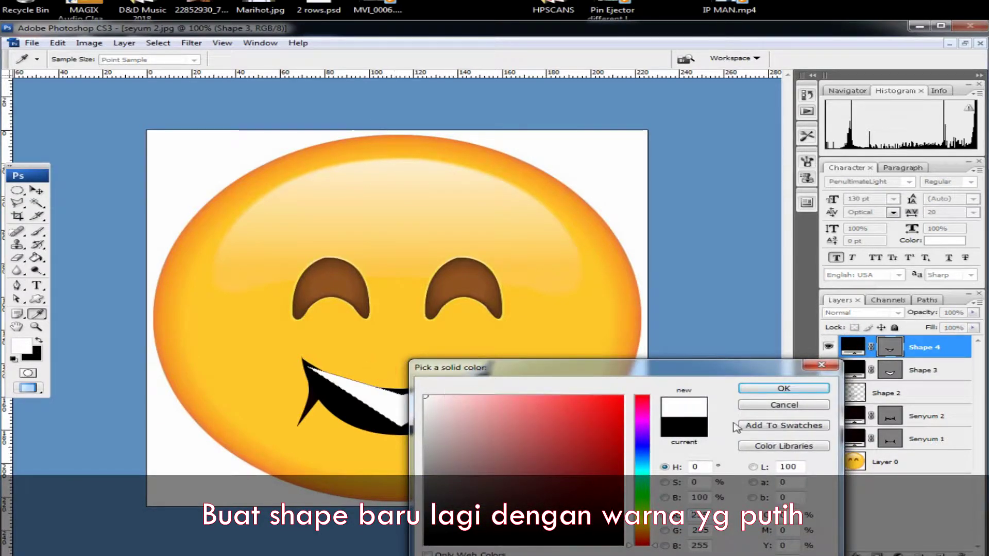
left_click(792, 392)
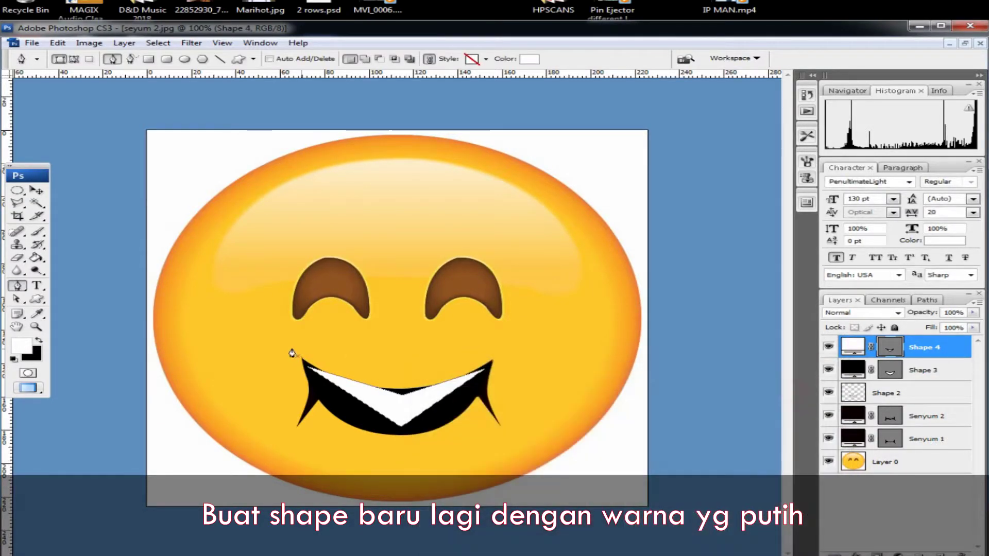
Nudge the white mouth shape's upper middle point slightly left and convert its upper and bottom middle points into smooth curves
left_click(18, 300)
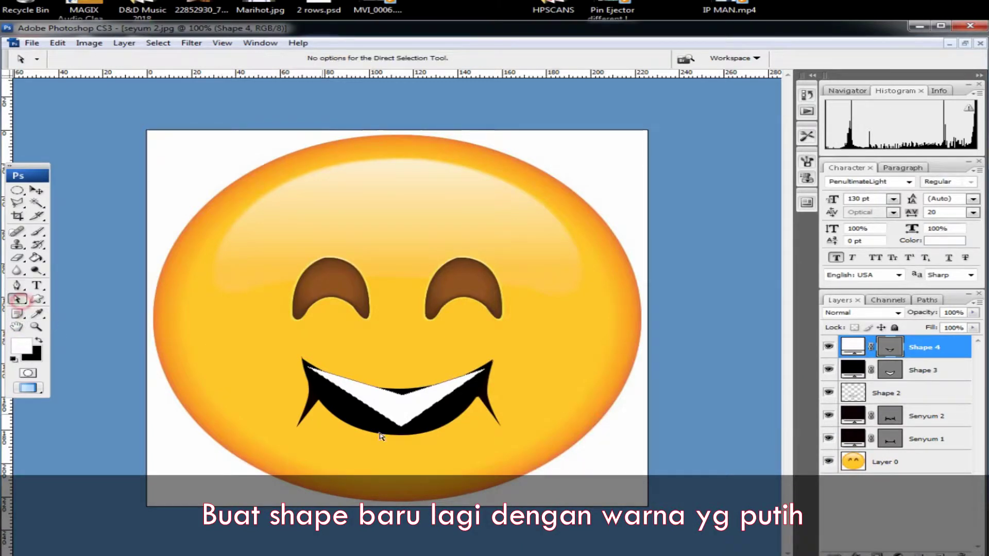
left_click(403, 426)
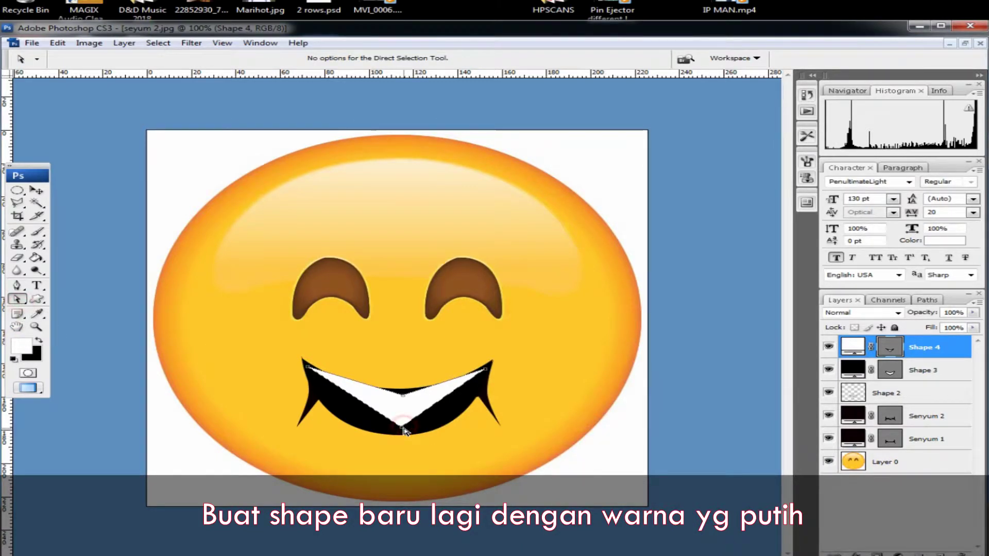
left_click_drag(403, 396, 397, 397)
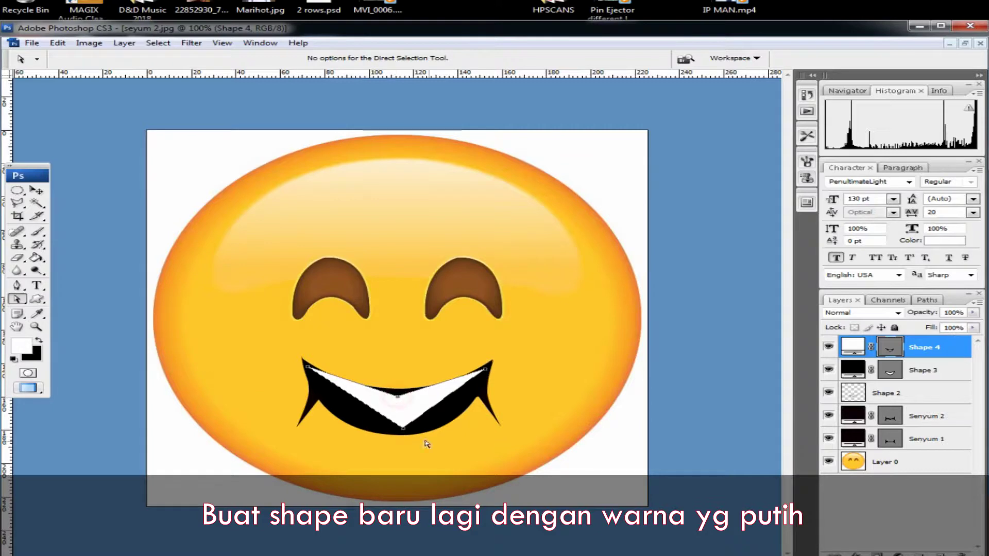
left_click_drag(17, 286, 126, 334)
left_click_drag(397, 397, 449, 397)
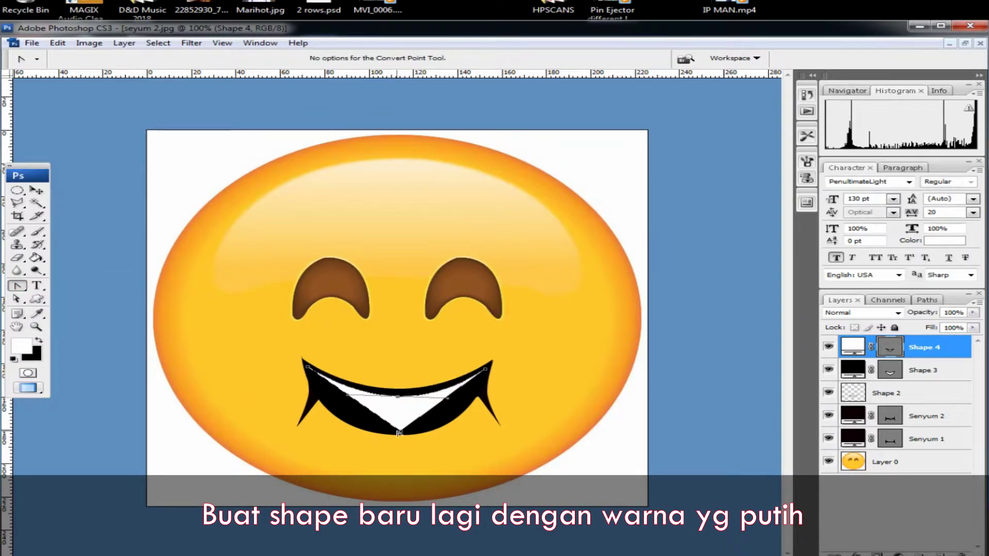
left_click_drag(399, 431, 345, 435)
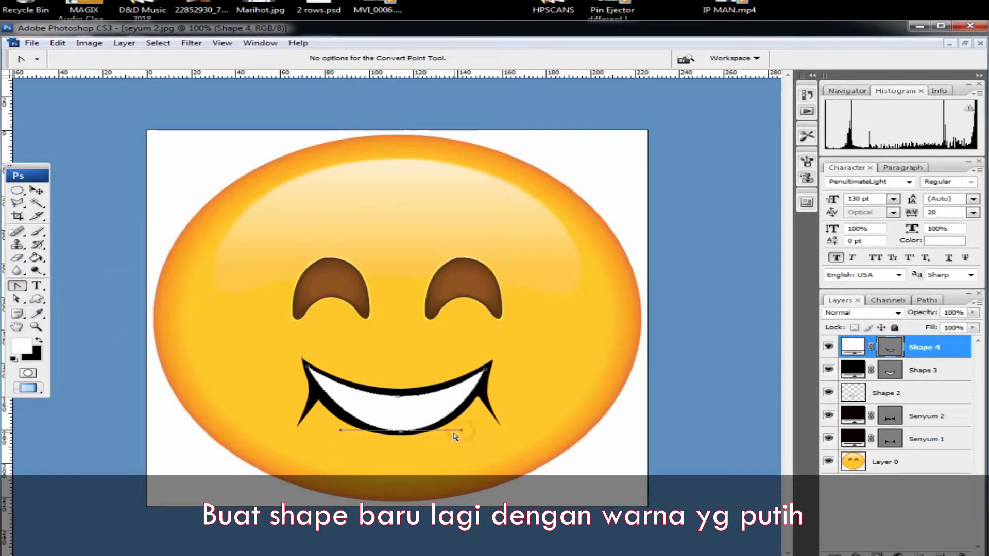
key("a")
left_click(484, 423)
left_click(399, 396)
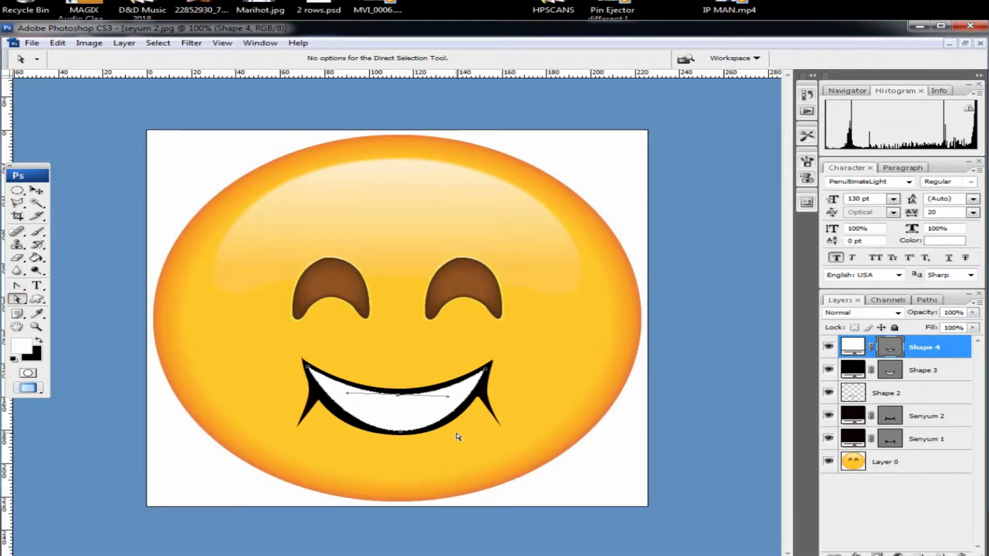
left_click(400, 430)
left_click(444, 455)
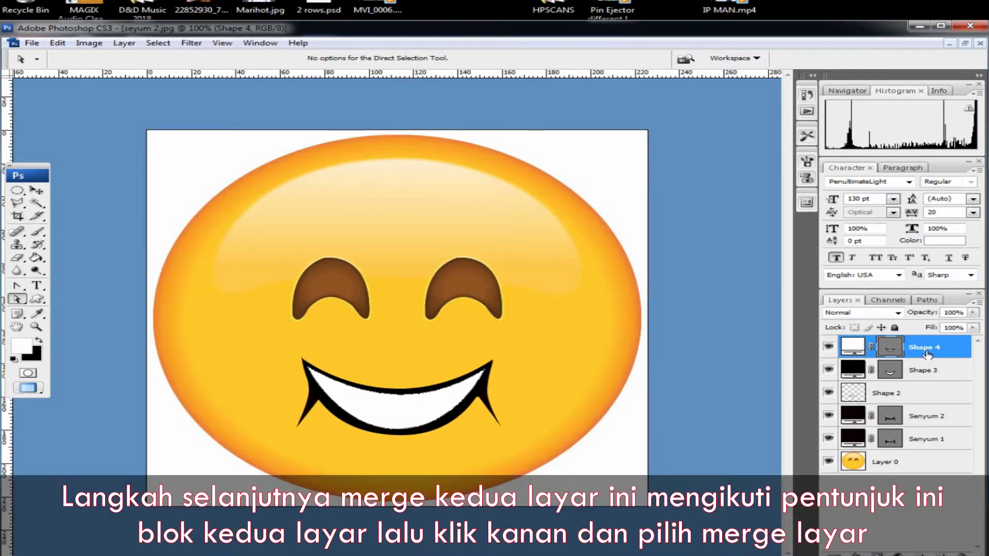
Merge the Shape 4 and Shape 3 layers into one layer
left_click(926, 372, "shift")
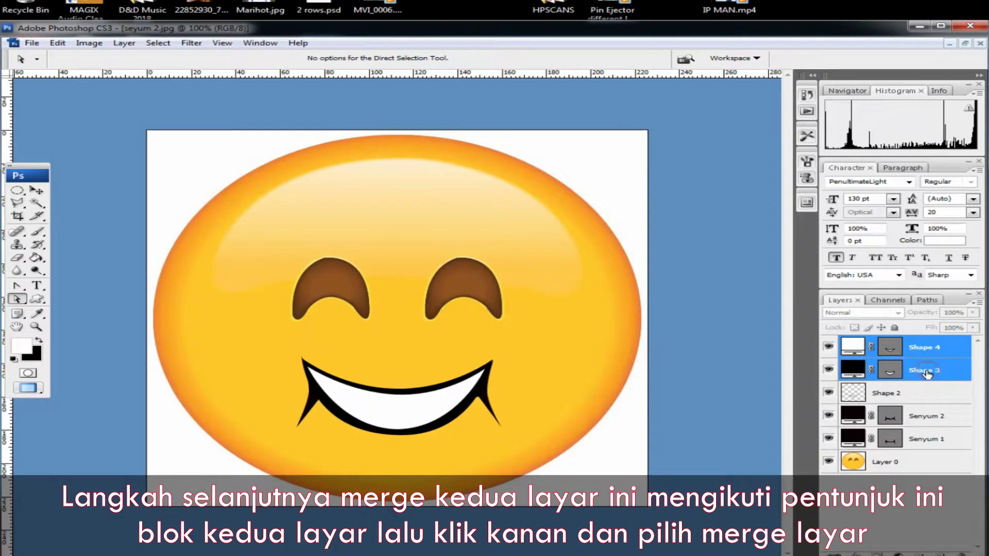
right_click(920, 356)
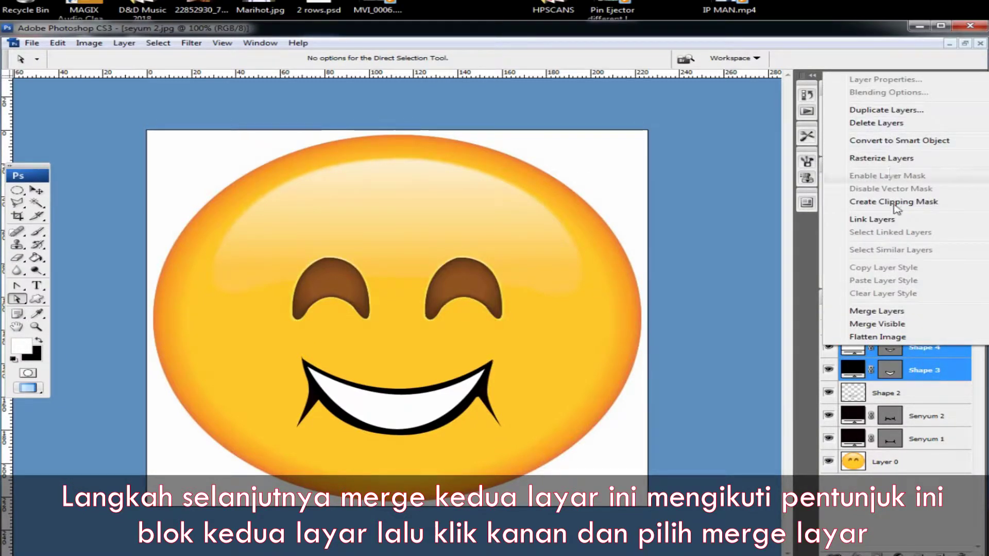
left_click(897, 312)
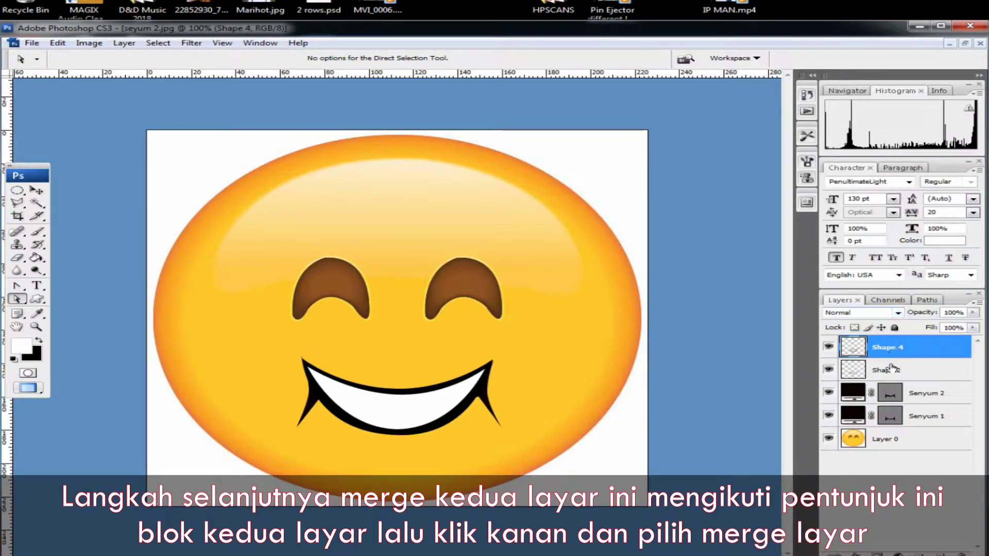
Rename the Shape 2 layer as Seyum 3
left_click(895, 371)
double_click(887, 371)
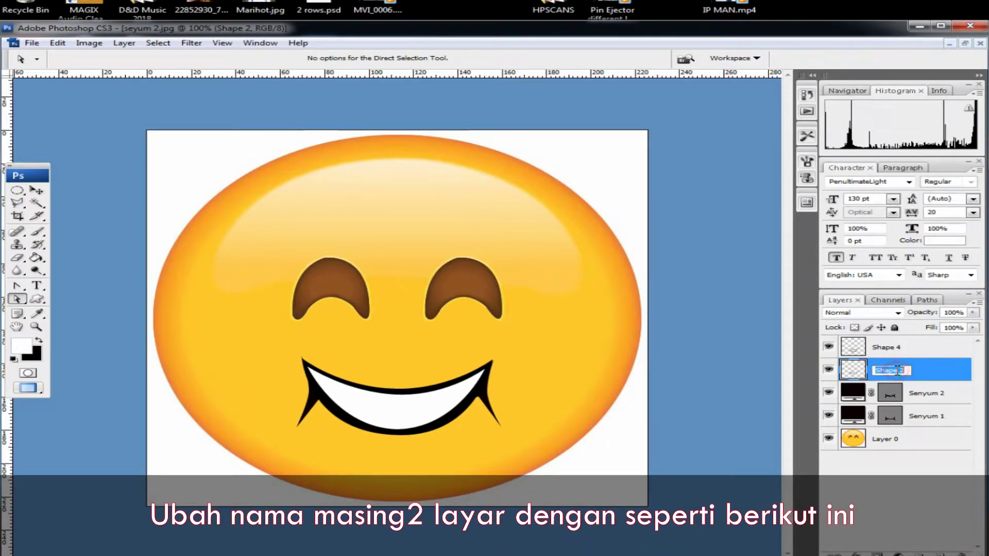
type("Seyum 3")
Rename the merged Shape 4 layer as Seyum 4
left_click(932, 348)
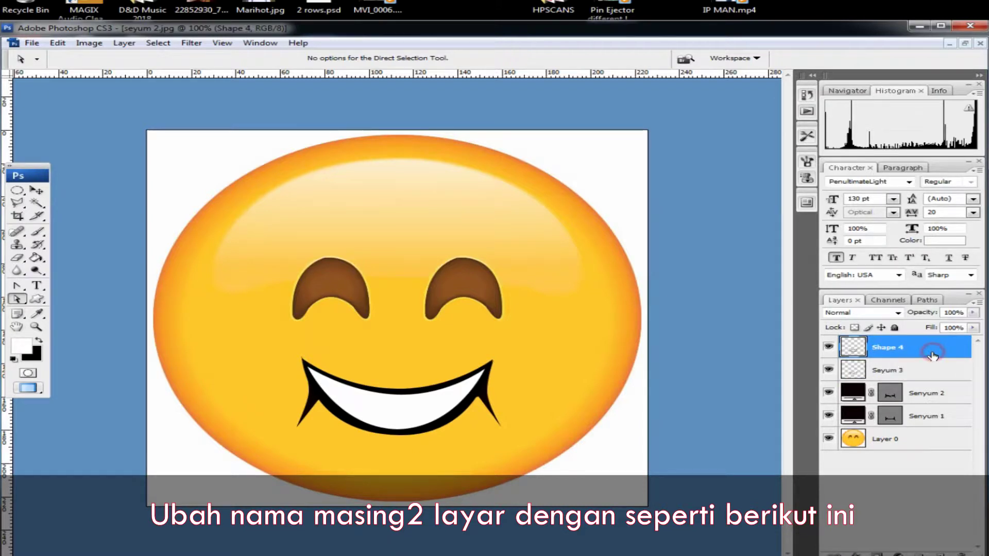
right_click(930, 349)
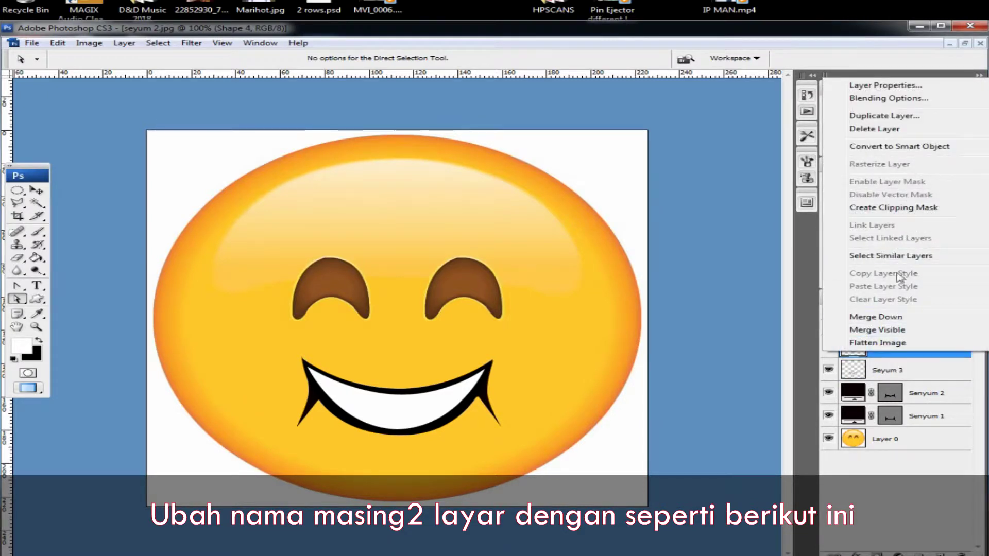
left_click(901, 362)
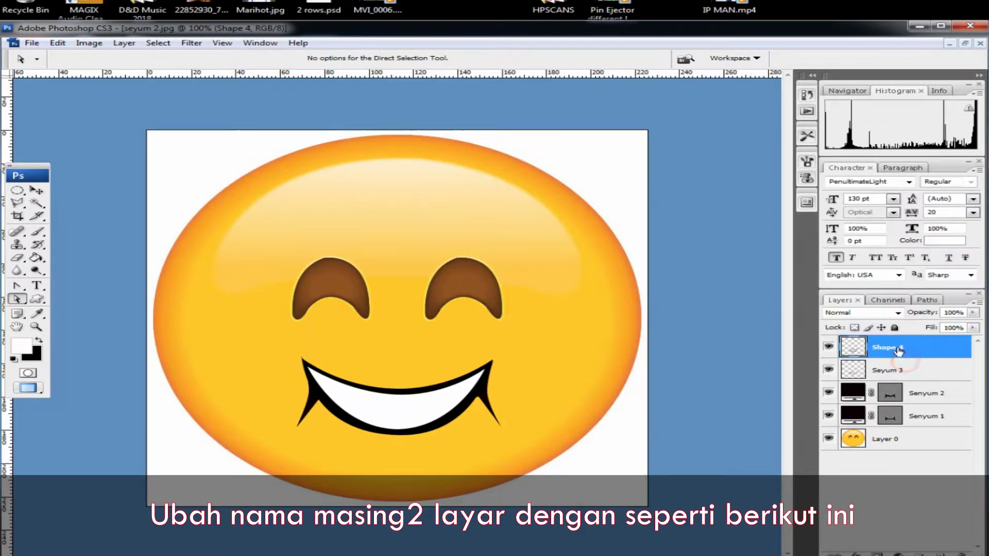
double_click(886, 348)
type("Sey")
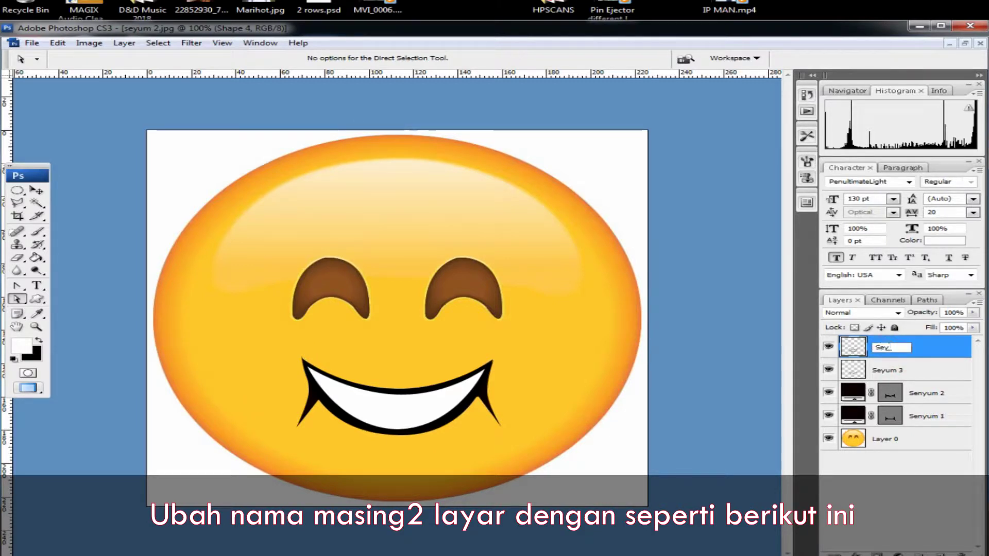
type("um 4")
left_click(922, 371)
left_click(921, 353)
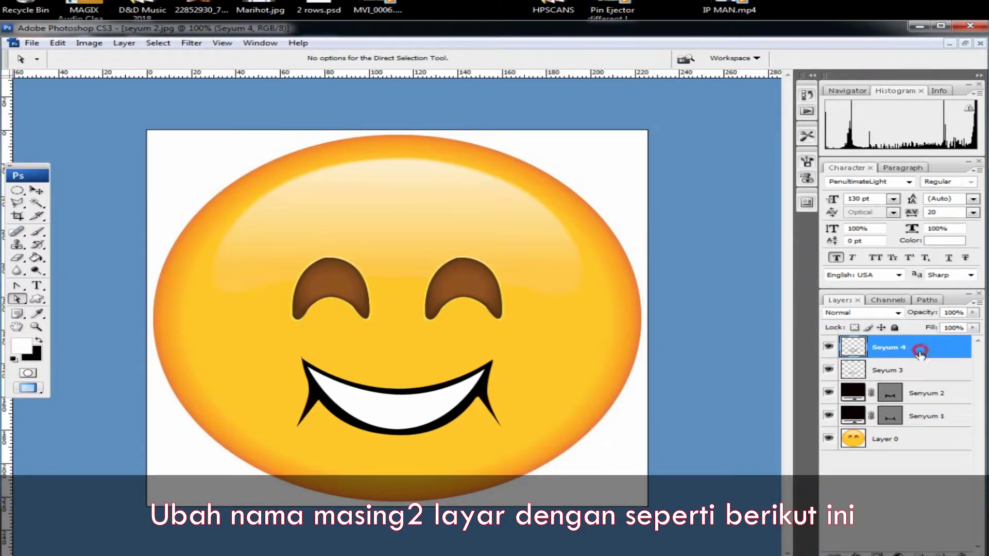
Hide the four mouth layers Seyum 4, Seyum 3, Senyum 2 and Senyum 1, leaving only Layer 0 visible
left_click(907, 439)
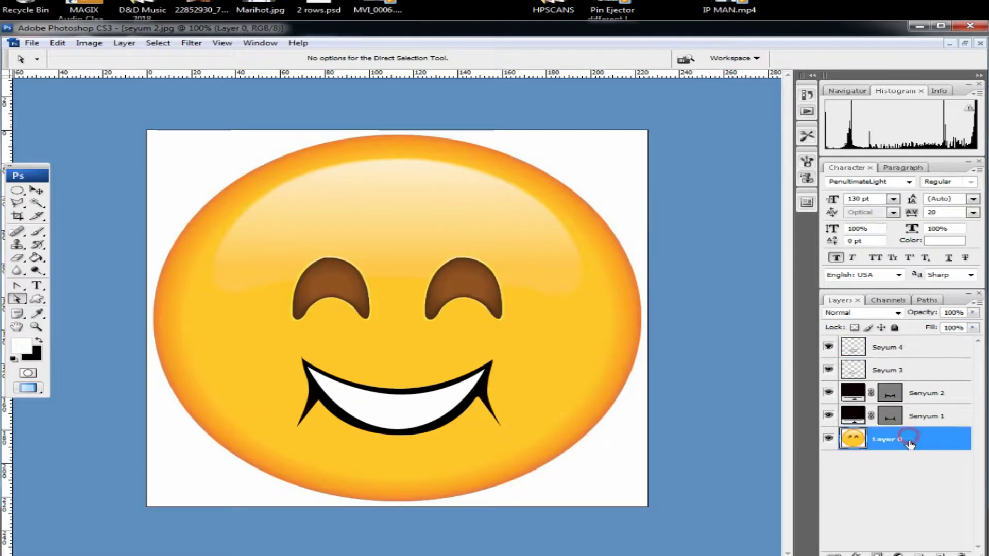
left_click(906, 412)
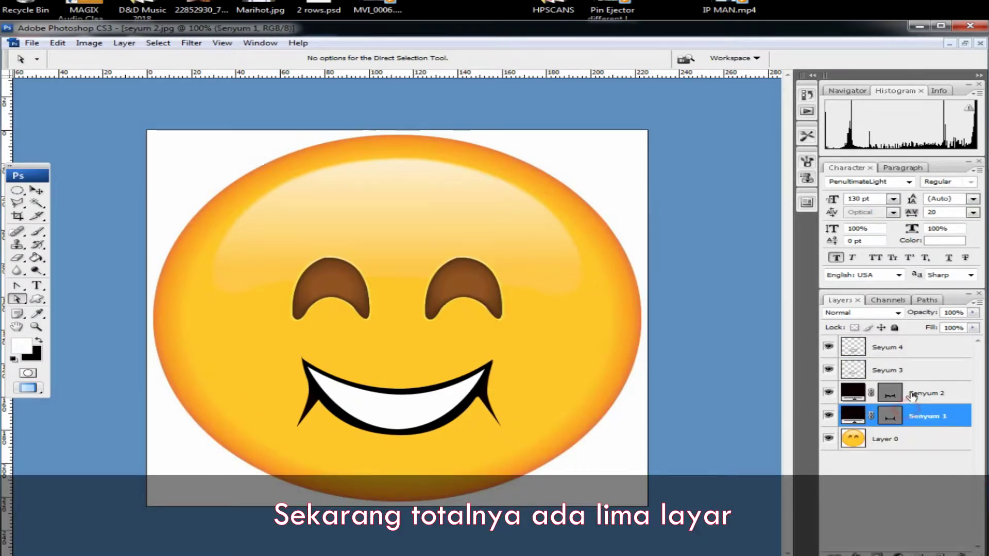
left_click(912, 394)
left_click(911, 367)
left_click(909, 349)
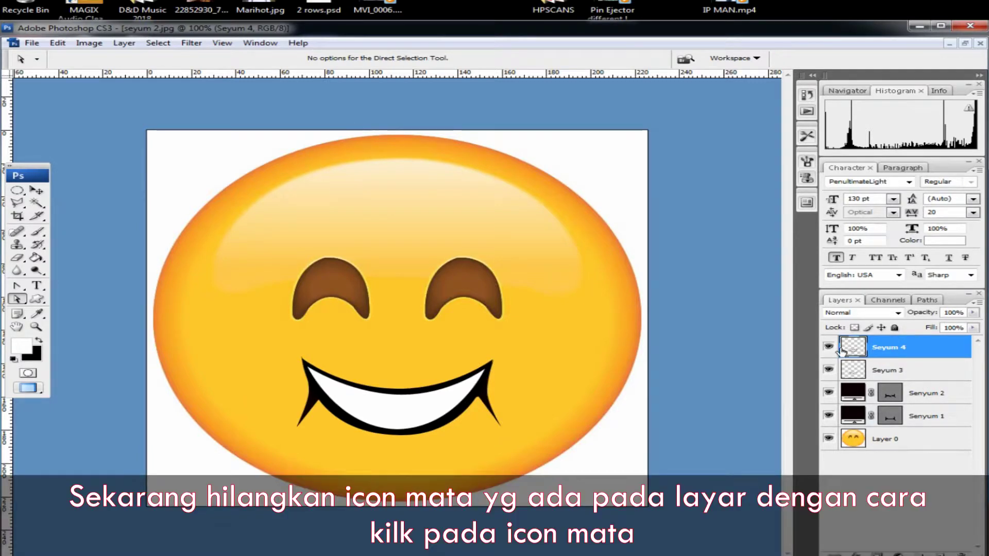
left_click_drag(829, 346, 832, 417)
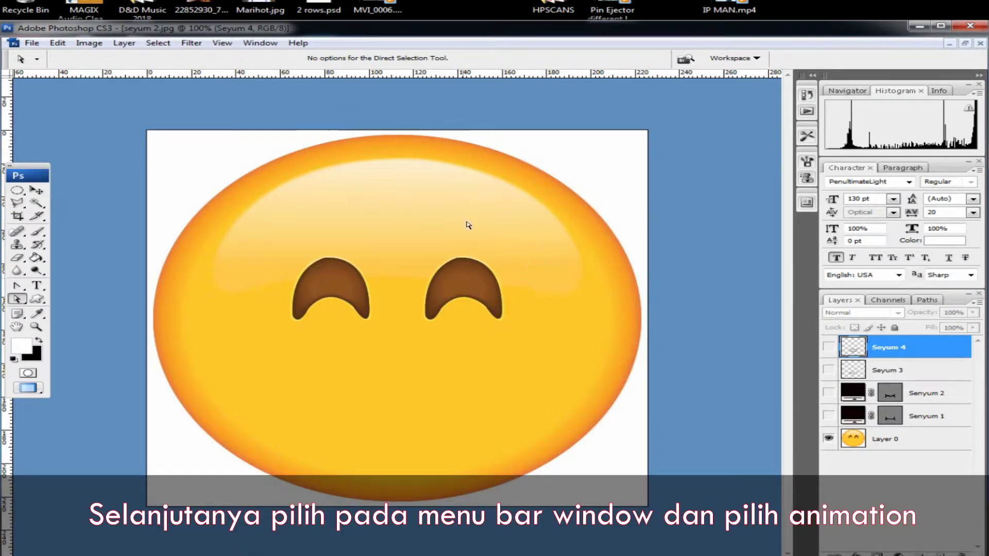
Open the frame animation window, show the Senyum 1 layer in the first frame, and move the window slightly lower
left_click(260, 43)
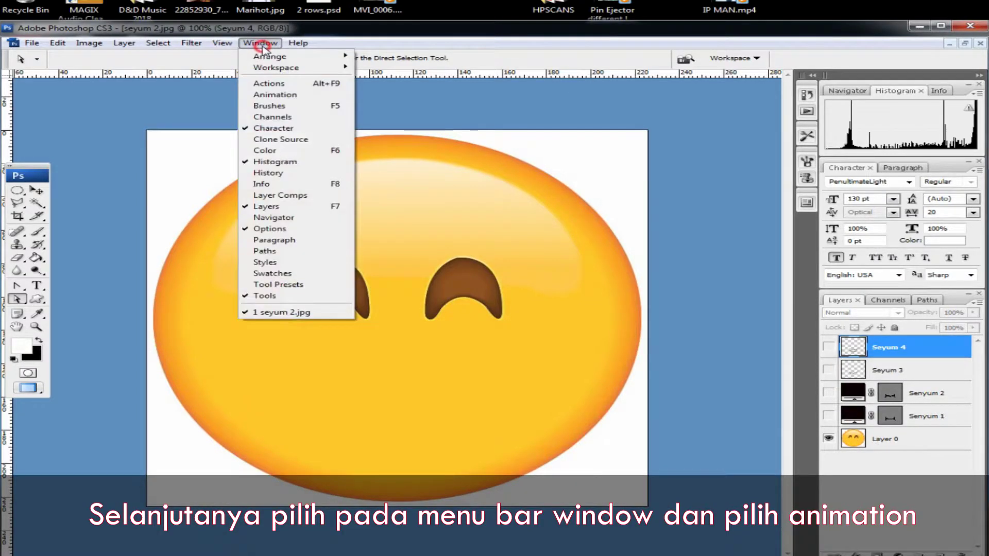
left_click(299, 95)
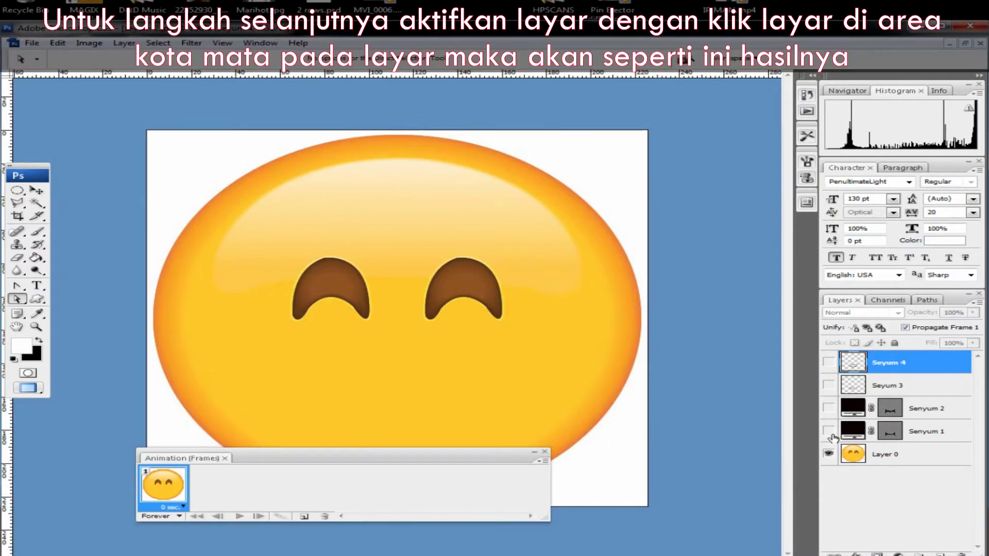
left_click(829, 431)
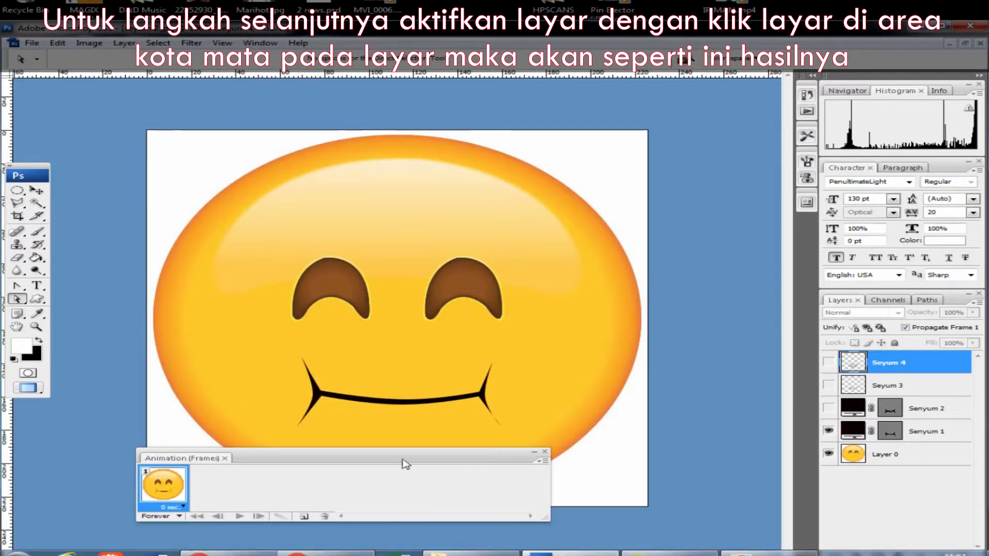
left_click_drag(400, 457, 383, 475)
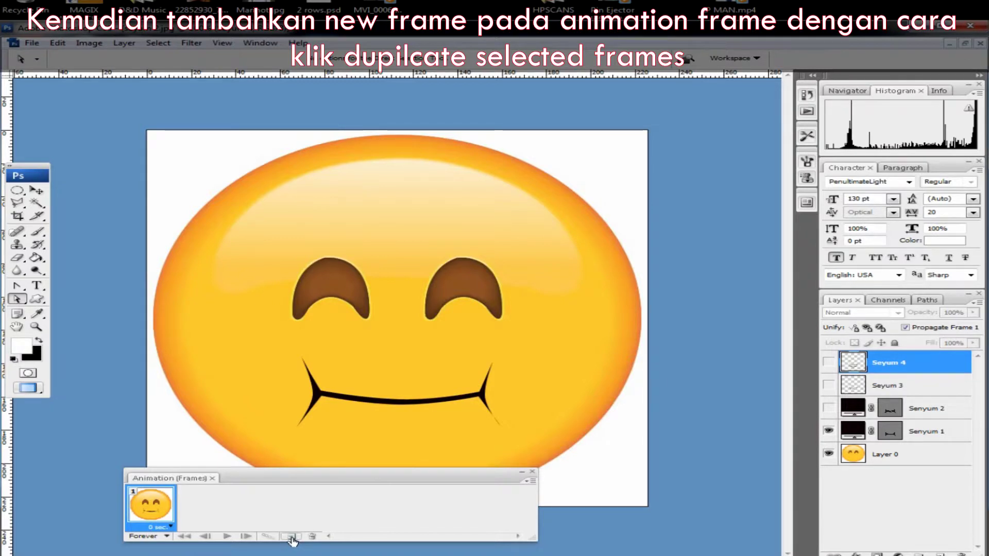
Add a second animation frame showing Senyum 2 instead of Senyum 1, and a third frame that also shows Seyum 3
left_click(292, 538)
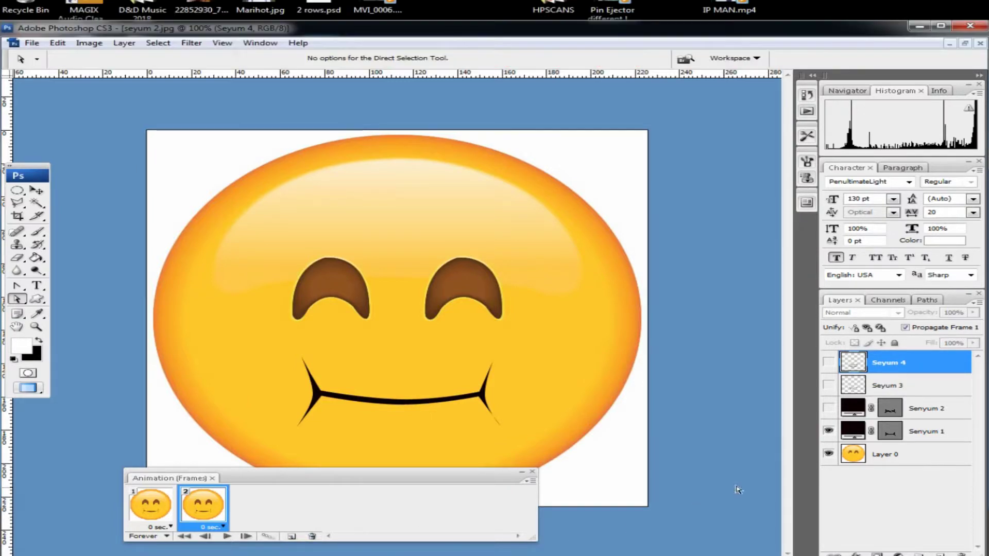
left_click(828, 431)
left_click(829, 408)
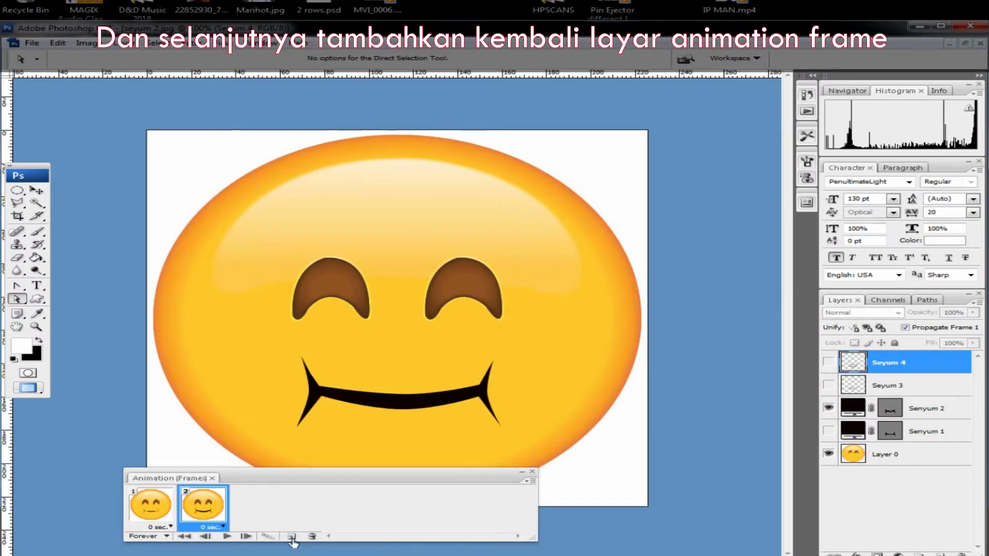
left_click(291, 536)
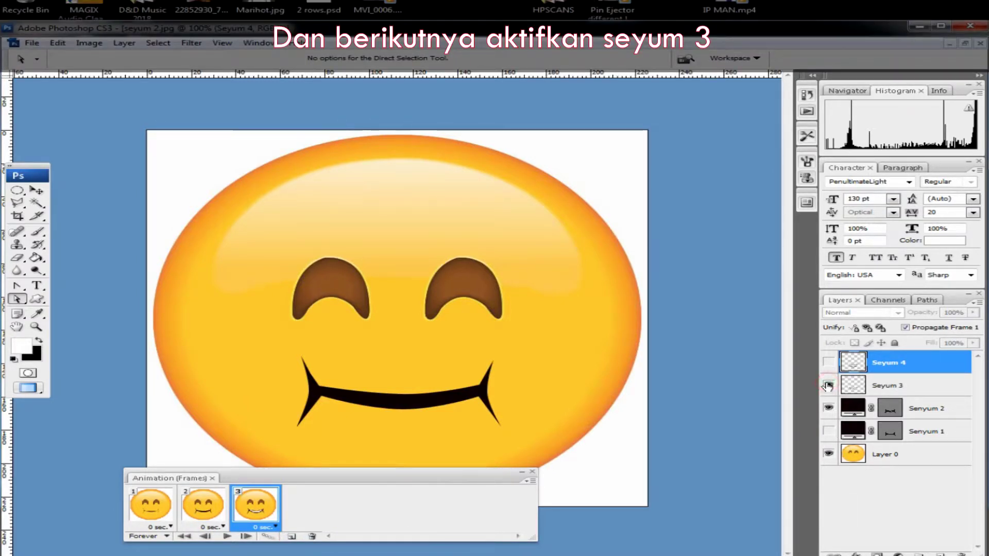
left_click(828, 386)
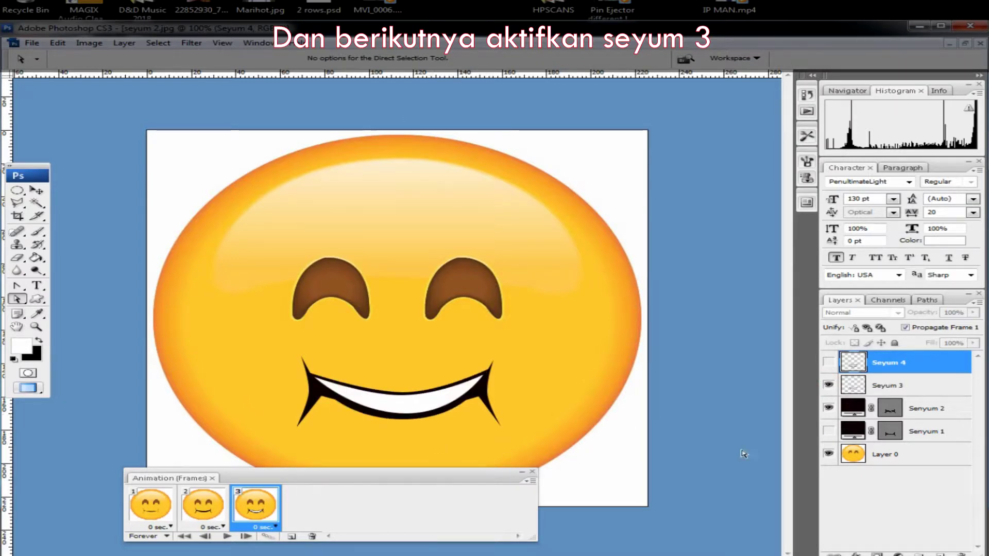
Add a fourth animation frame with the Seyum 3 layer hidden and the Seyum 4 layer shown
left_click(290, 538)
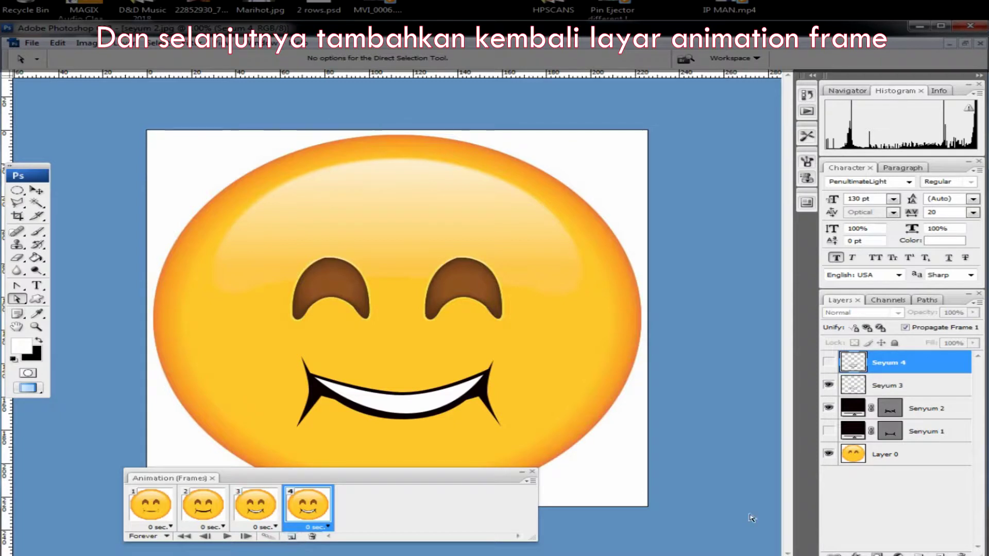
left_click(828, 385)
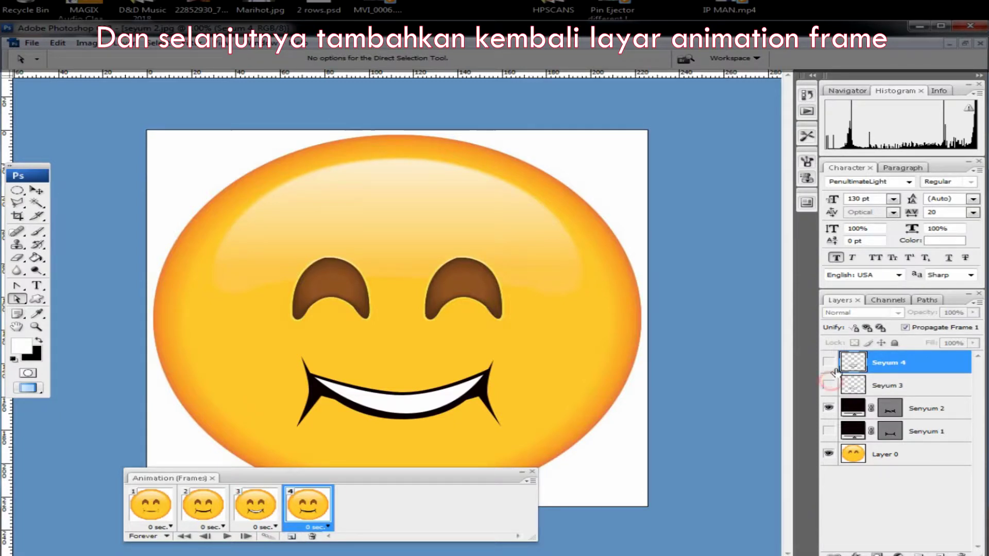
left_click(829, 363)
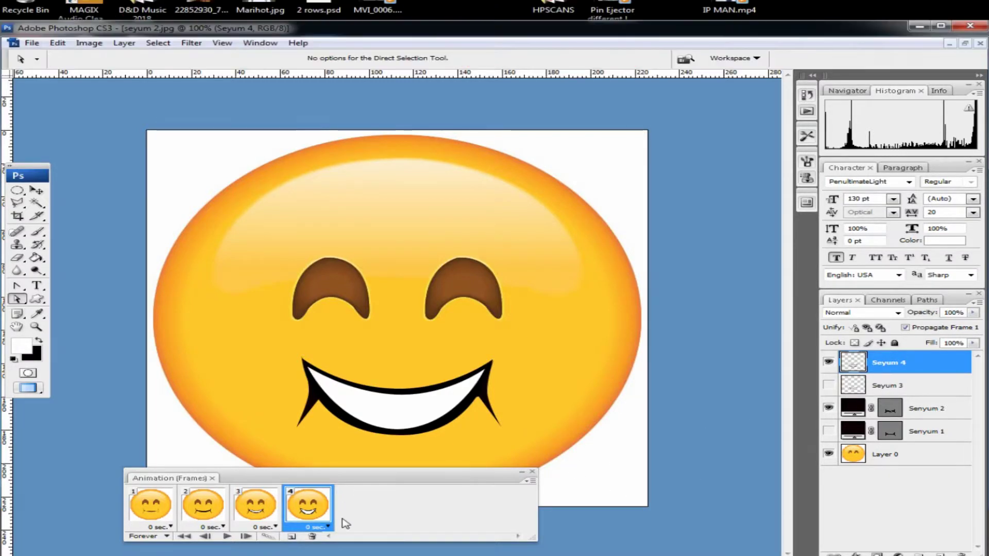
Add a fifth animation frame with the Seyum 4 layer hidden and the Seyum 3 layer shown
left_click(291, 537)
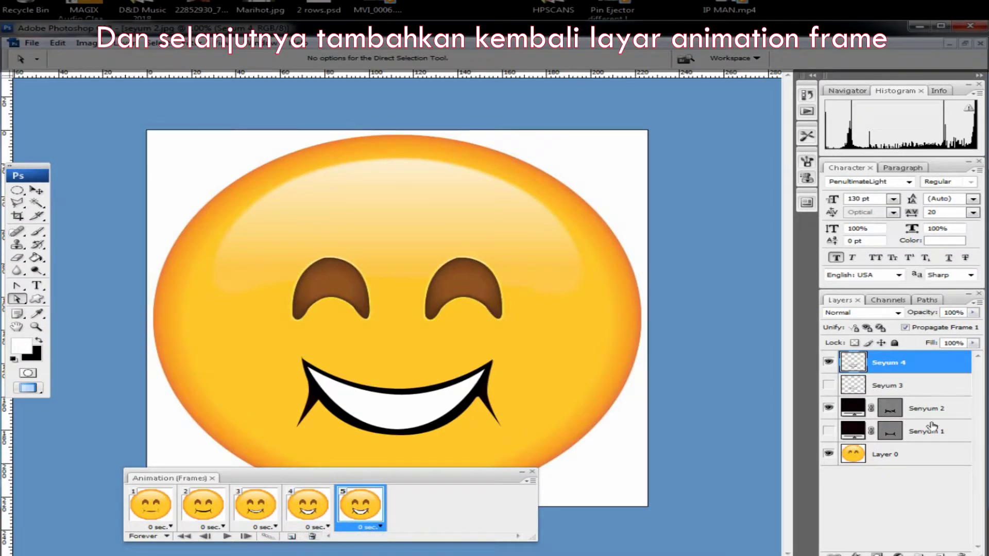
left_click(828, 362)
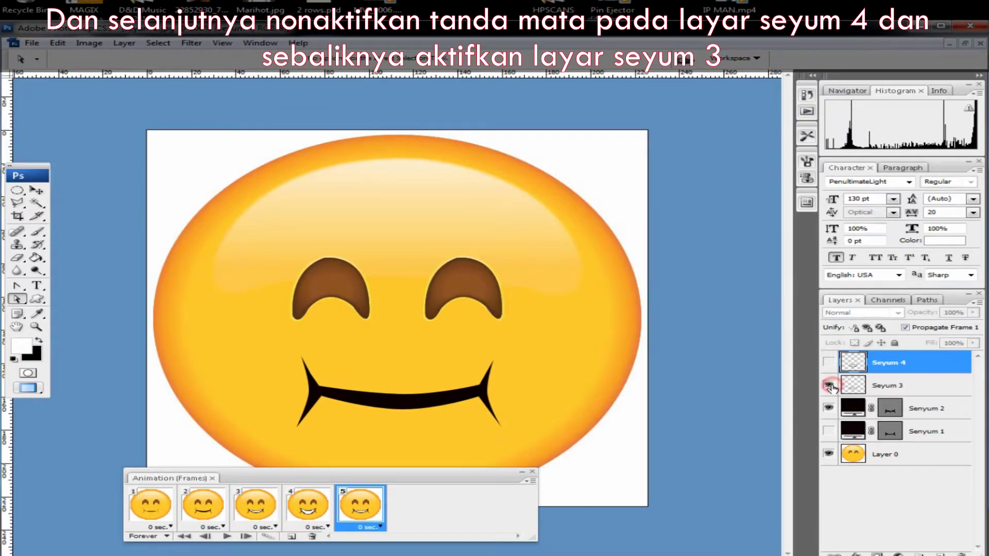
left_click(829, 385)
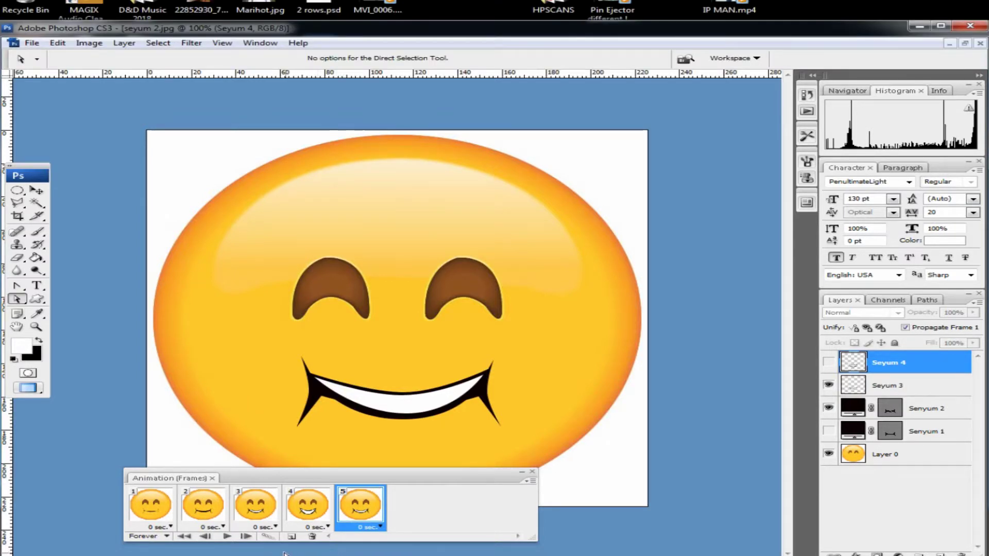
Add a sixth animation frame with the Seyum 3 layer hidden and only the Senyum 2 mouth shown
left_click(292, 536)
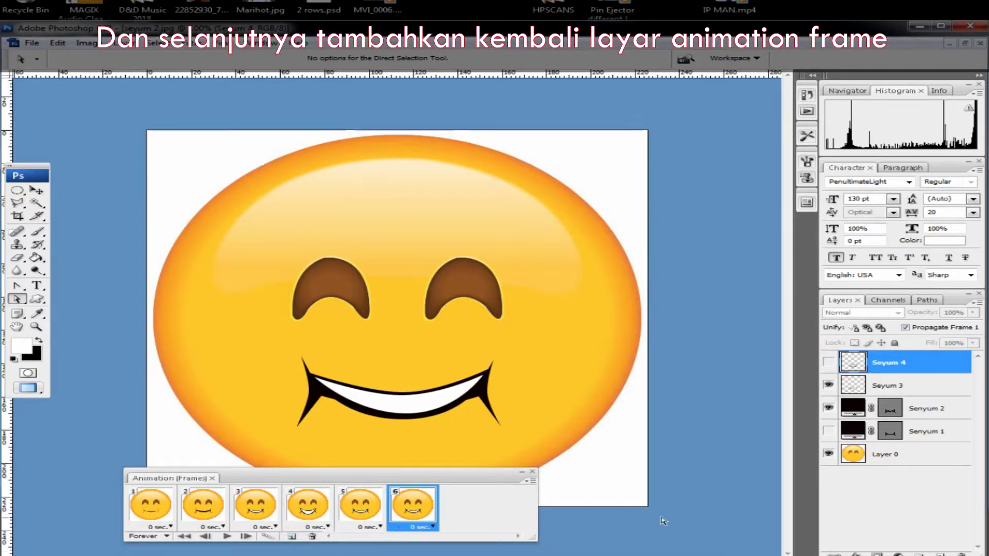
left_click(828, 386)
left_click(828, 409)
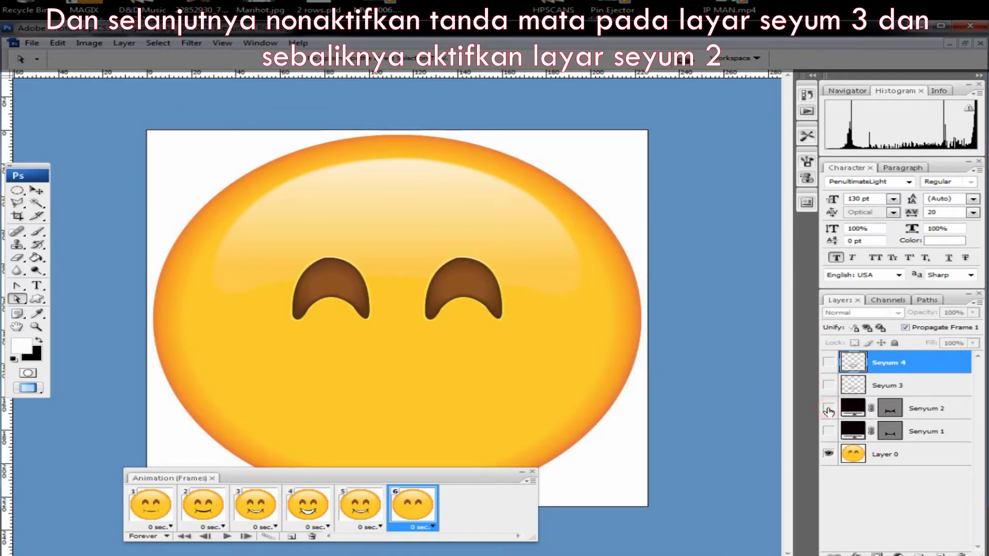
left_click(828, 409)
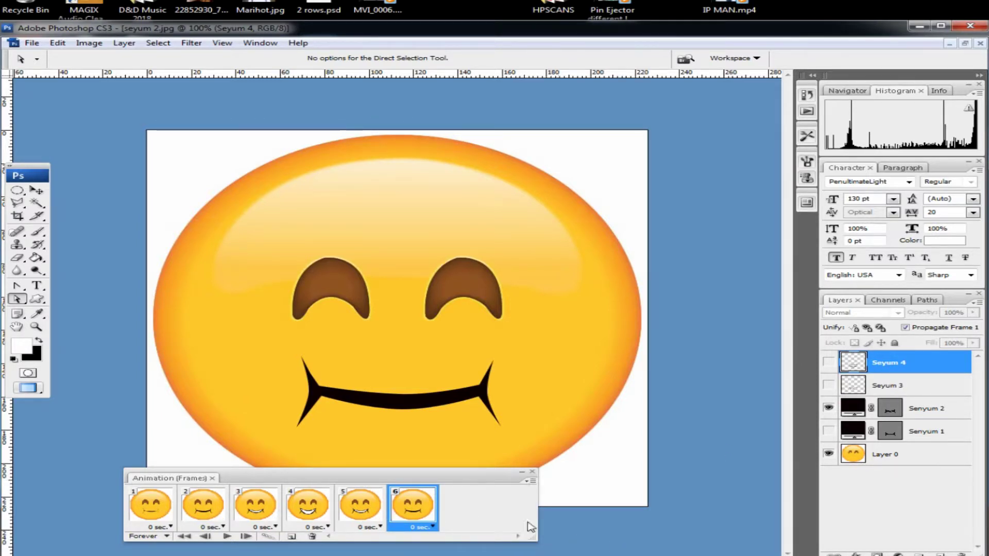
Select all six animation frames and set their delay to 0.2 seconds
left_click(154, 502)
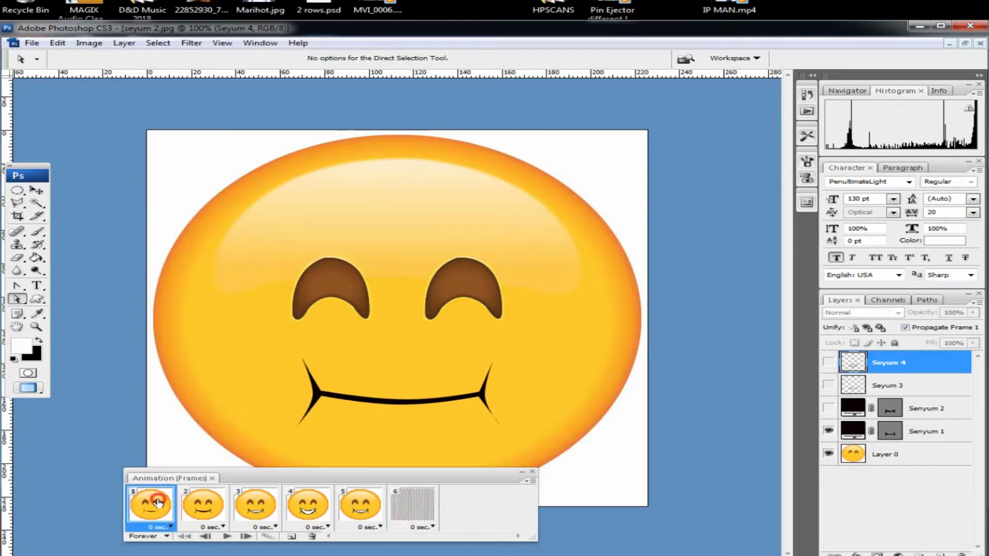
left_click(415, 513, "shift")
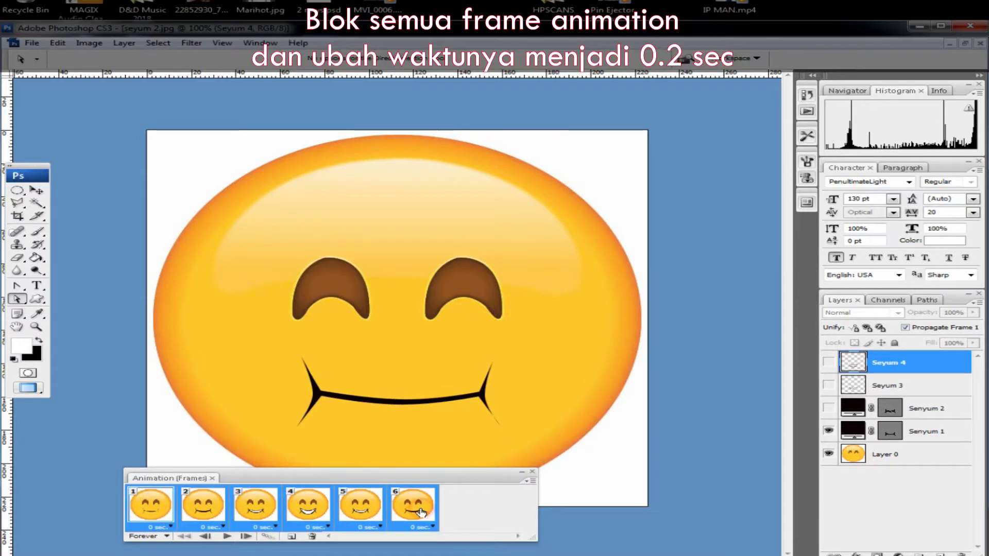
left_click(481, 521)
left_click(166, 510)
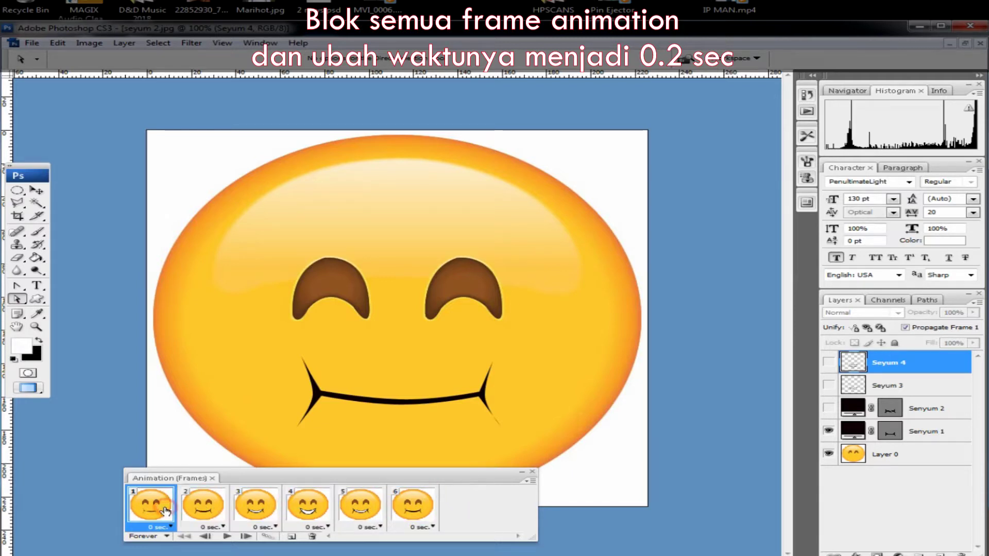
left_click(416, 503, "shift")
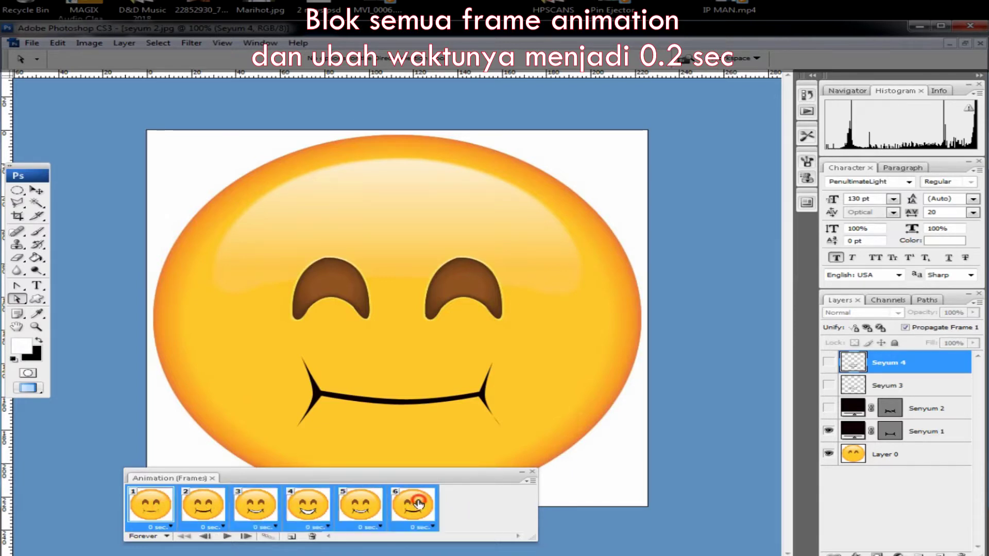
left_click(171, 527)
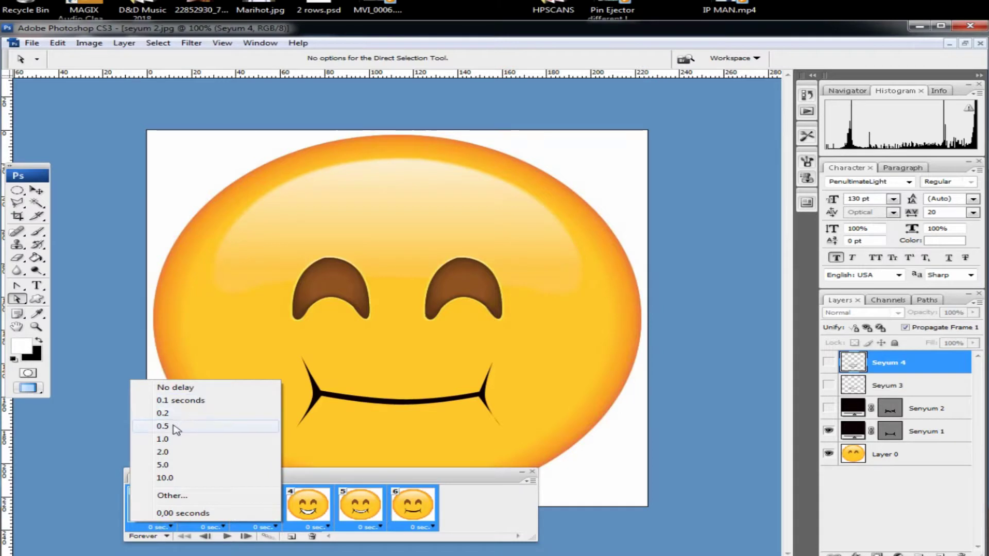
left_click(174, 415)
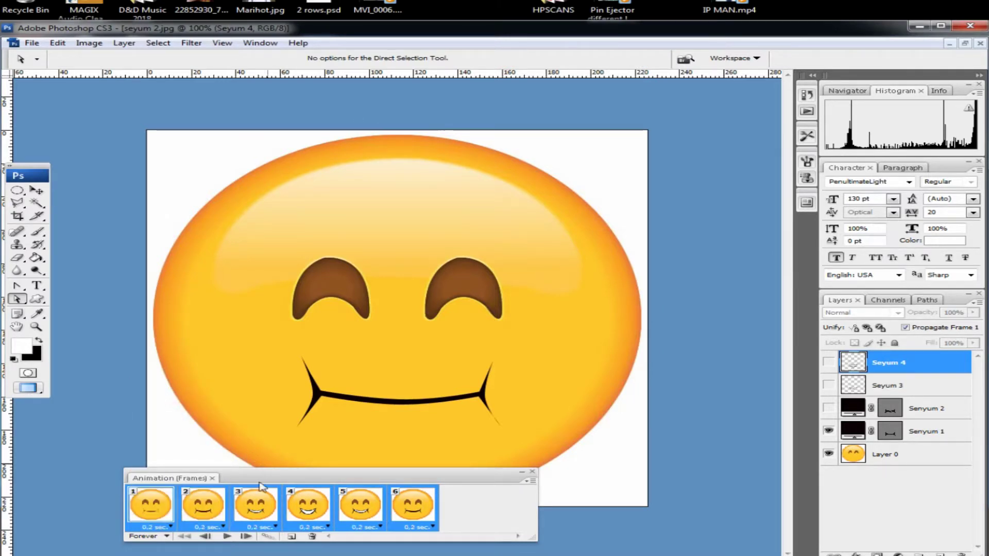
Play the animation from the first frame to check the smile movement, stop it, and return to the first frame
left_click(160, 506)
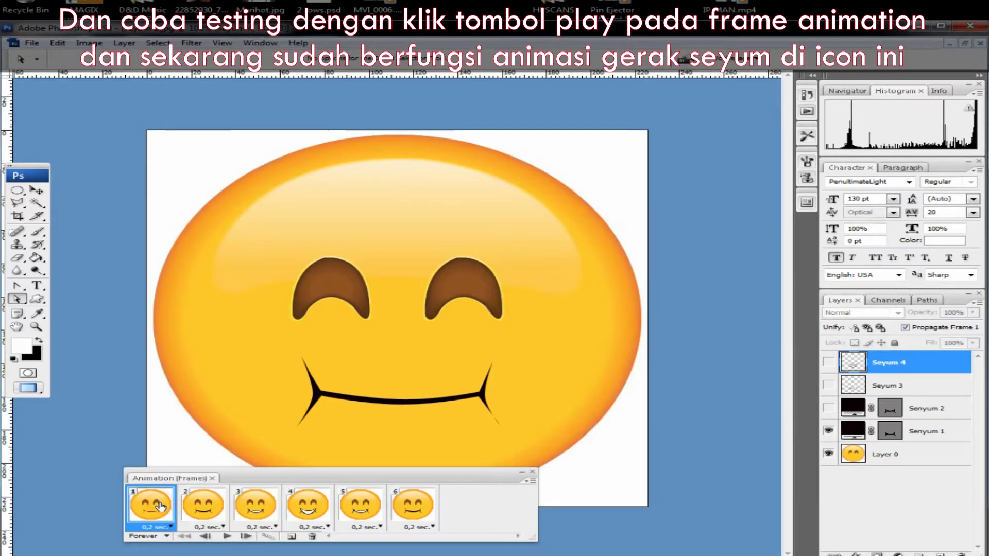
left_click(227, 537)
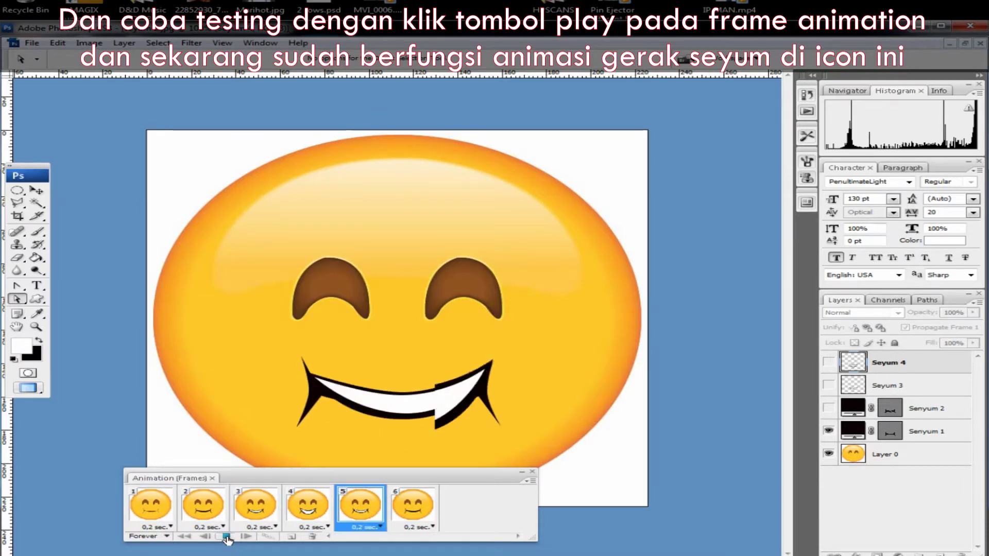
left_click(227, 538)
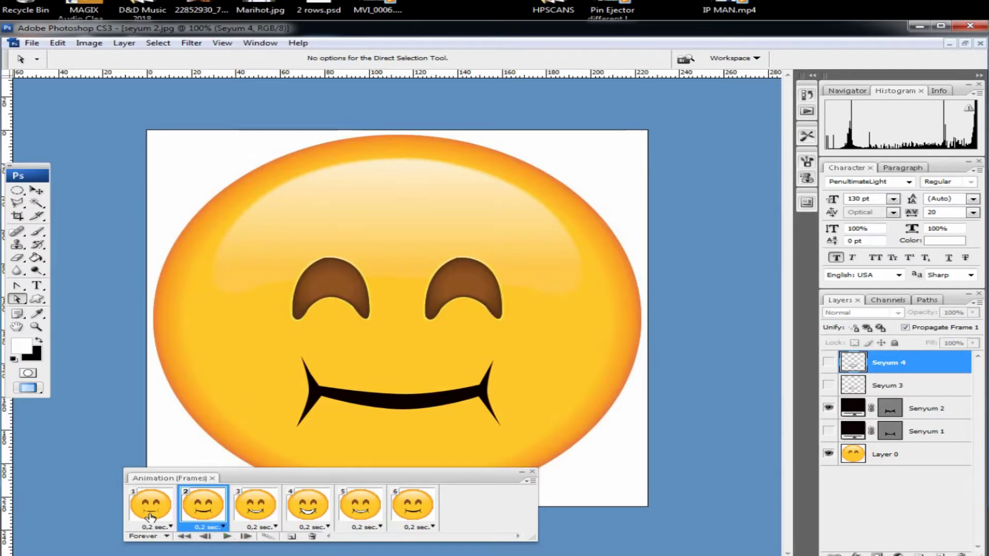
left_click(149, 515)
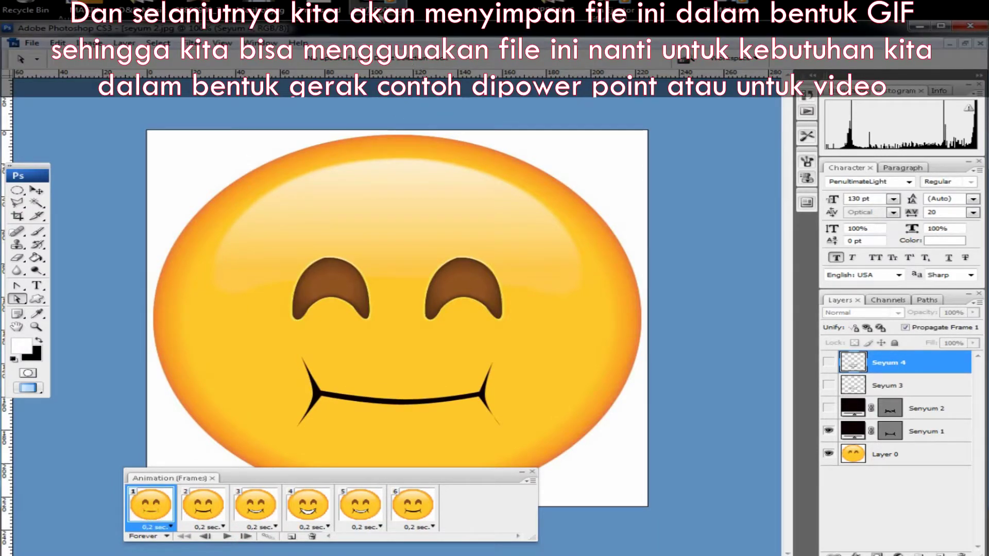
Open Save for Web & Devices for the animation, keeping the GIF format with Selective colour reduction and looping set to Forever
left_click(31, 44)
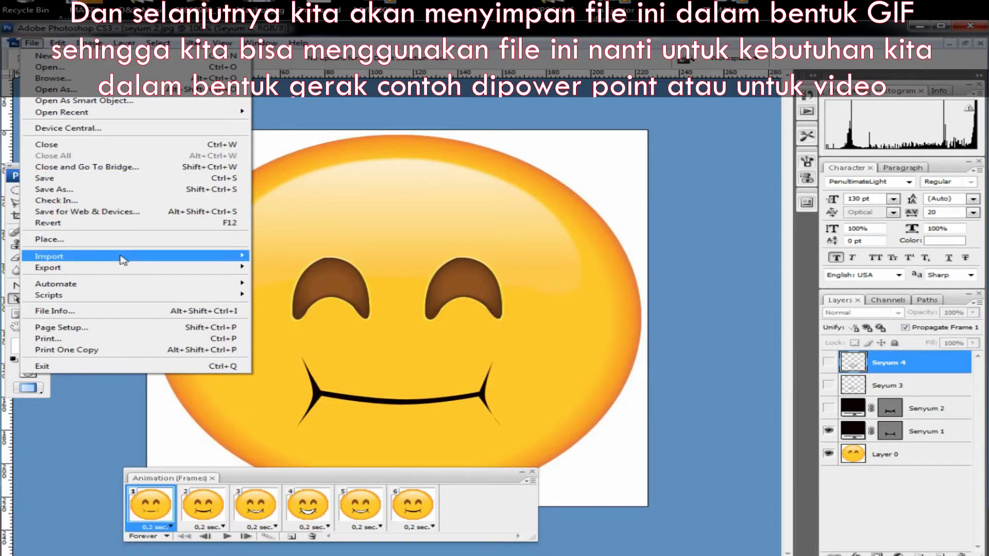
mouse_move(127, 259)
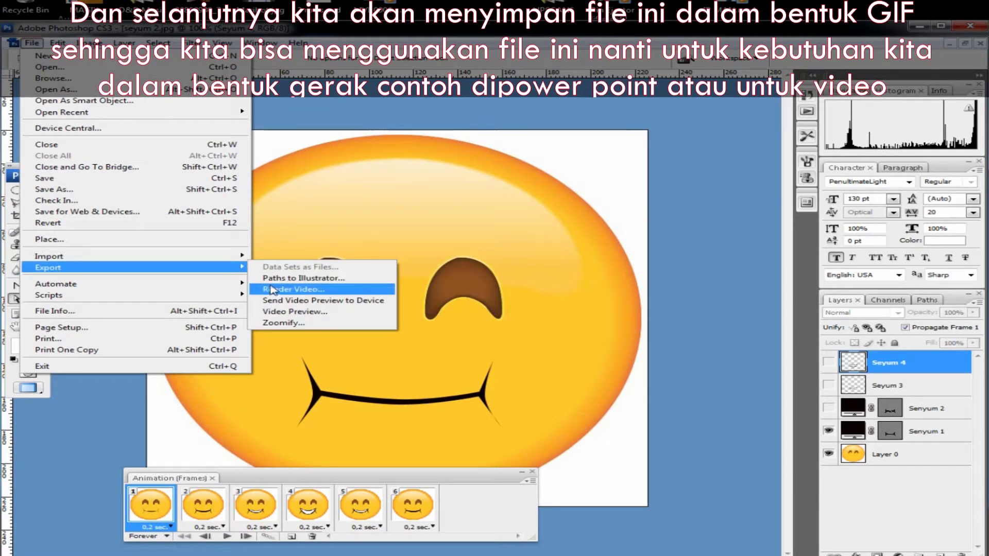
left_click(148, 212)
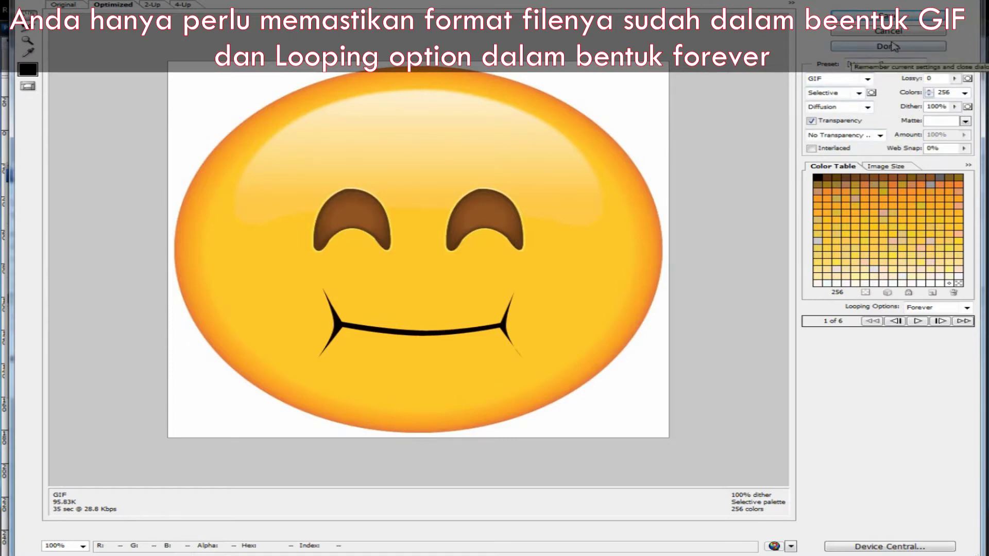
left_click(859, 93)
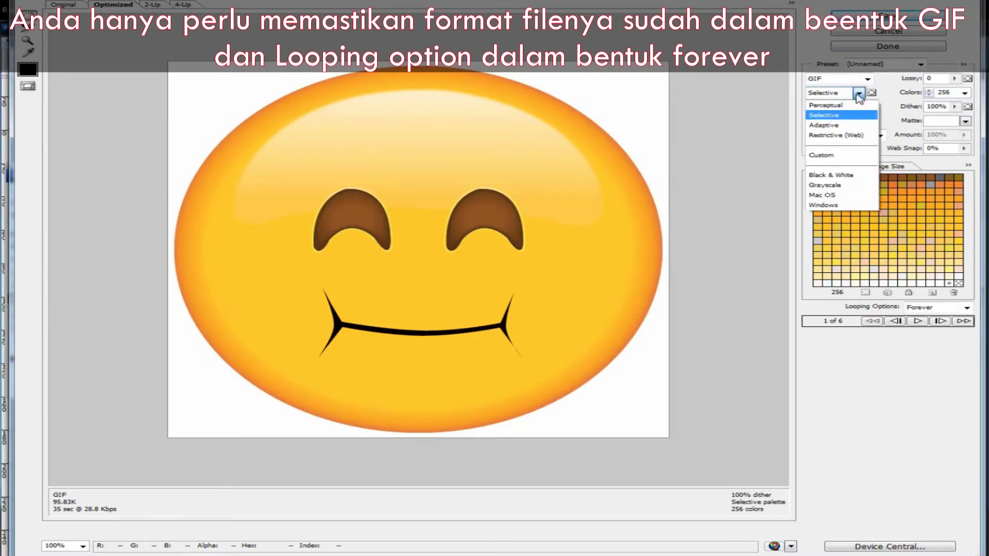
left_click(858, 96)
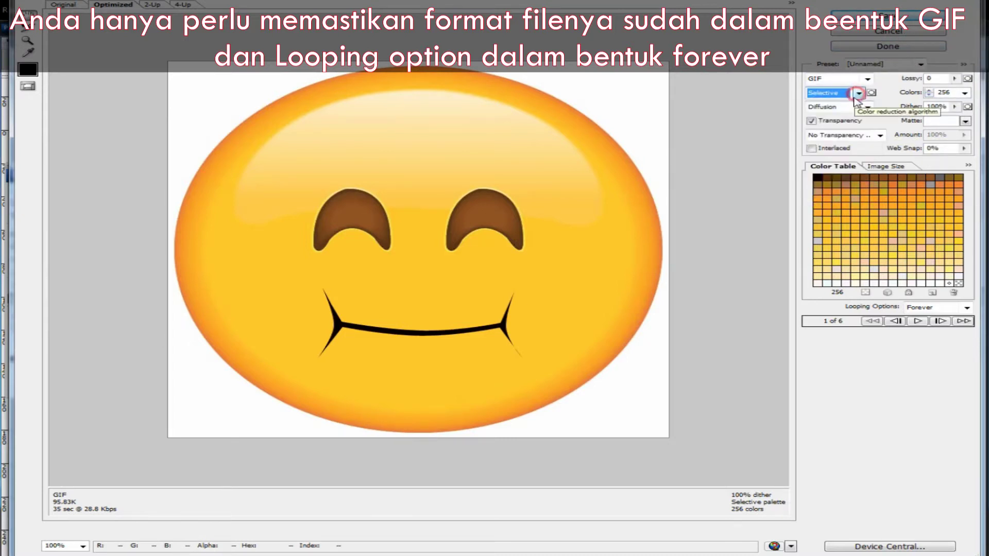
left_click(967, 309)
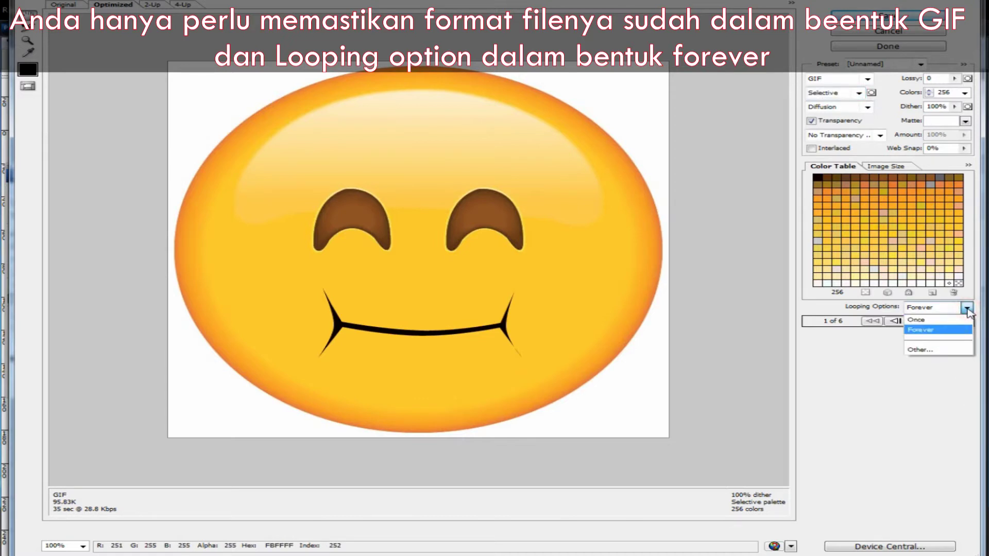
left_click(932, 330)
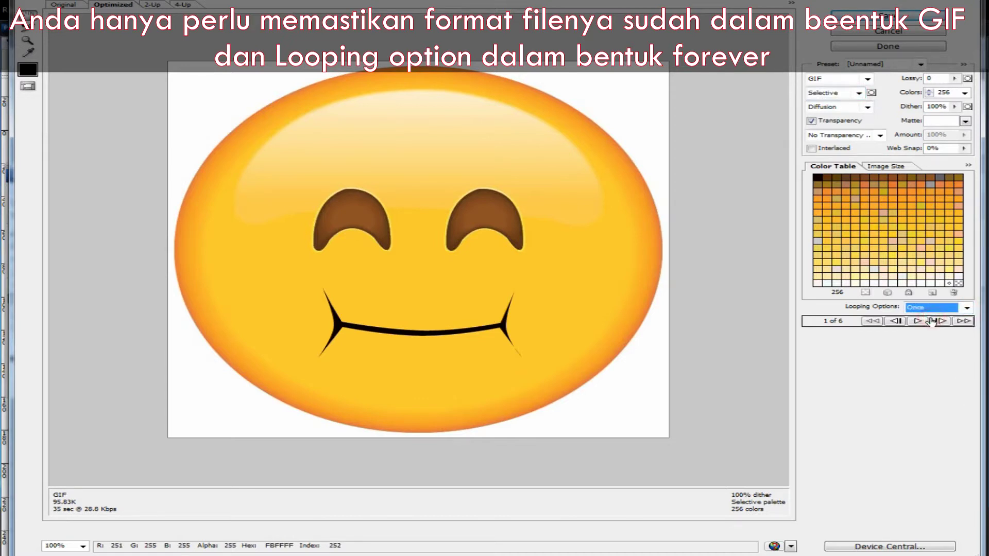
left_click(967, 308)
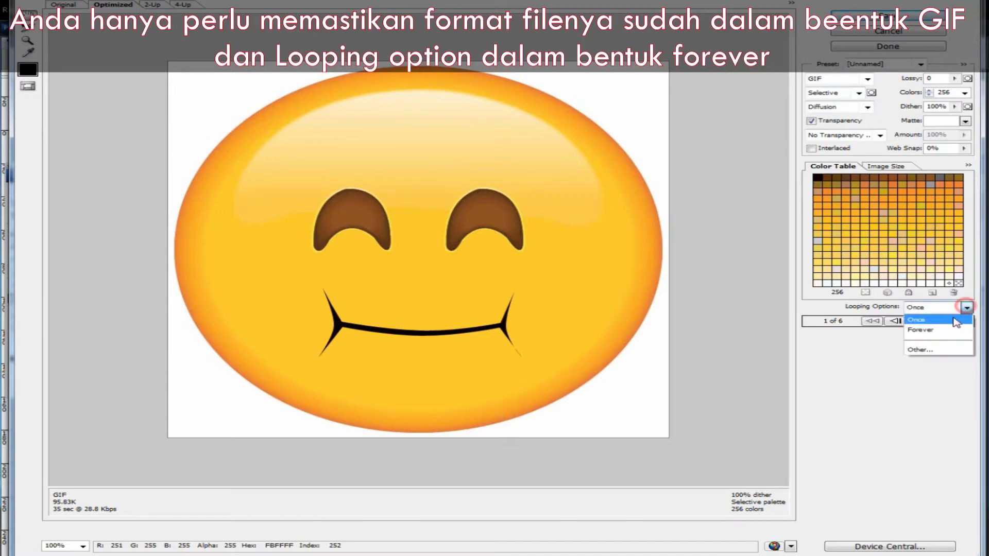
left_click(940, 332)
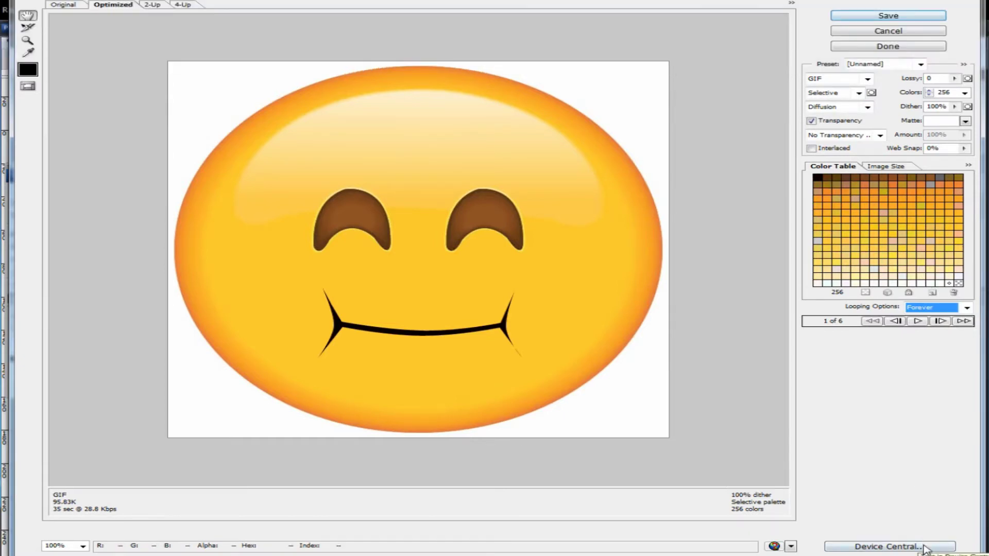
Save the optimized animation to the Desktop as seyum-2.gif with the Images Only type
left_click(882, 17)
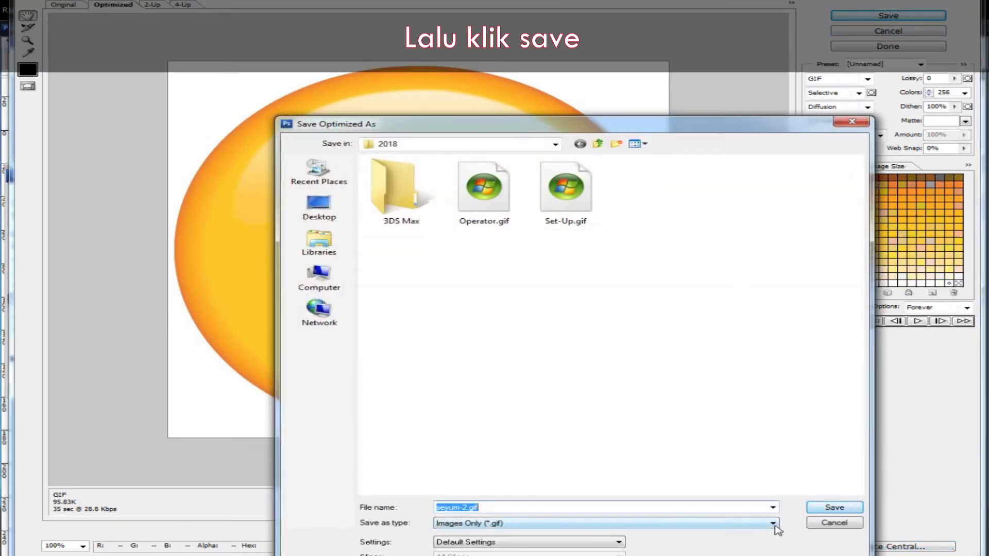
left_click(774, 524)
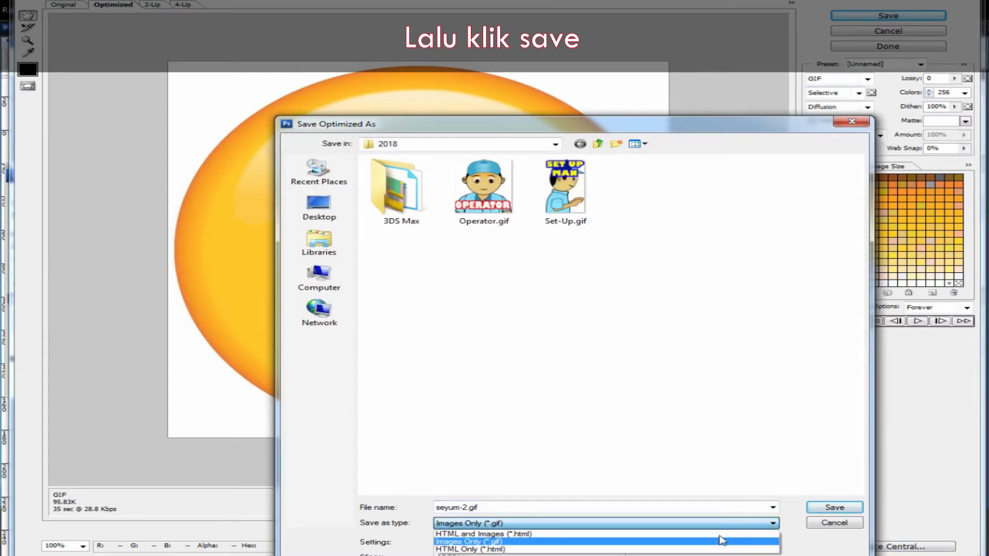
left_click(687, 544)
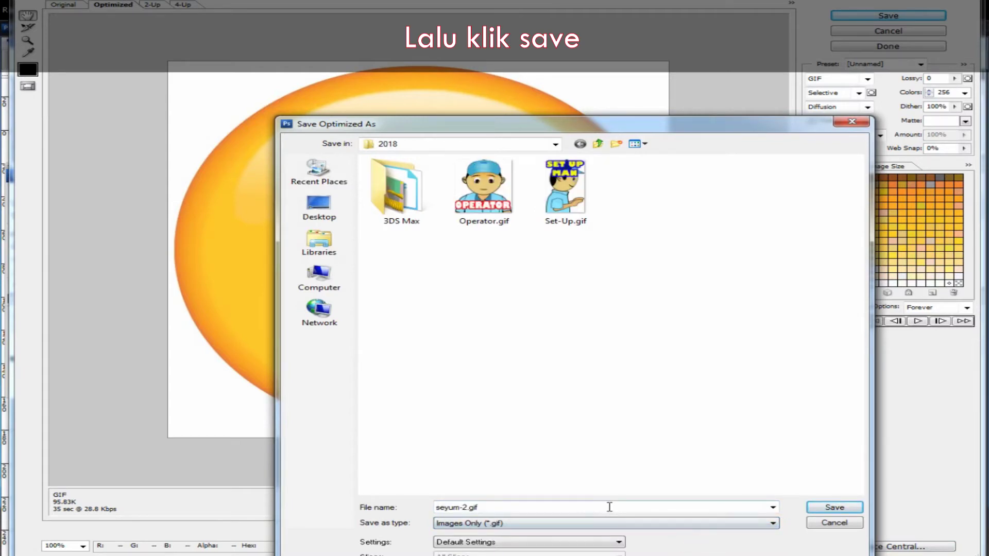
left_click(610, 508)
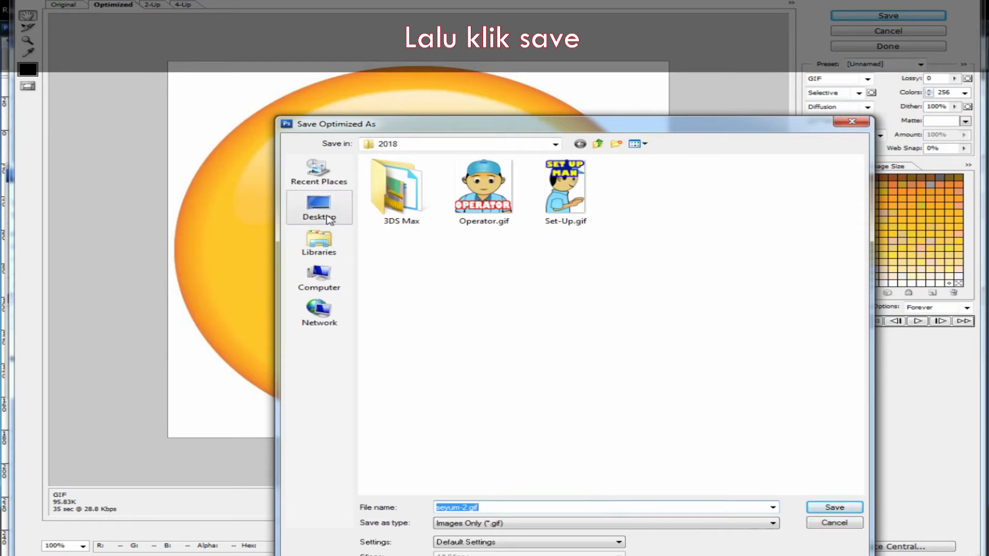
left_click(330, 219)
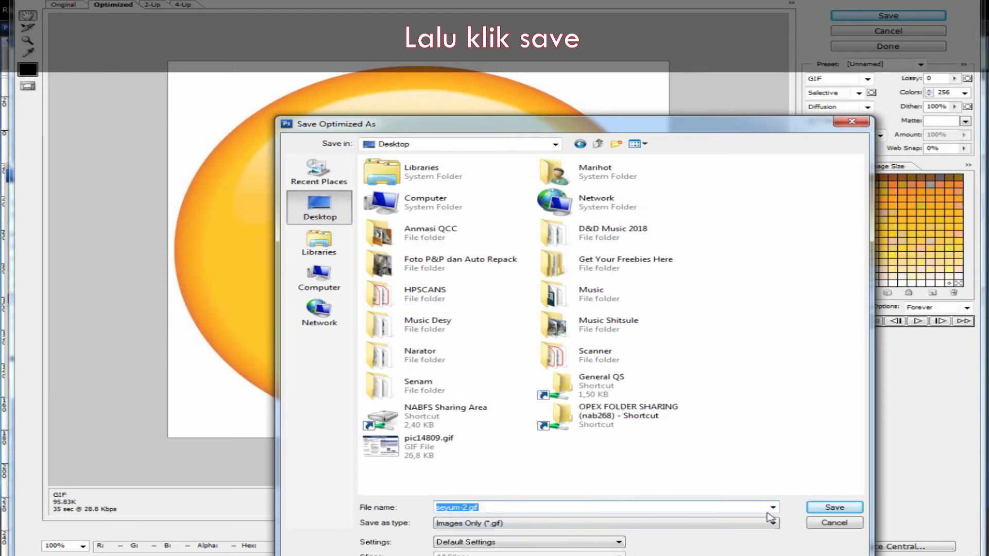
left_click(834, 508)
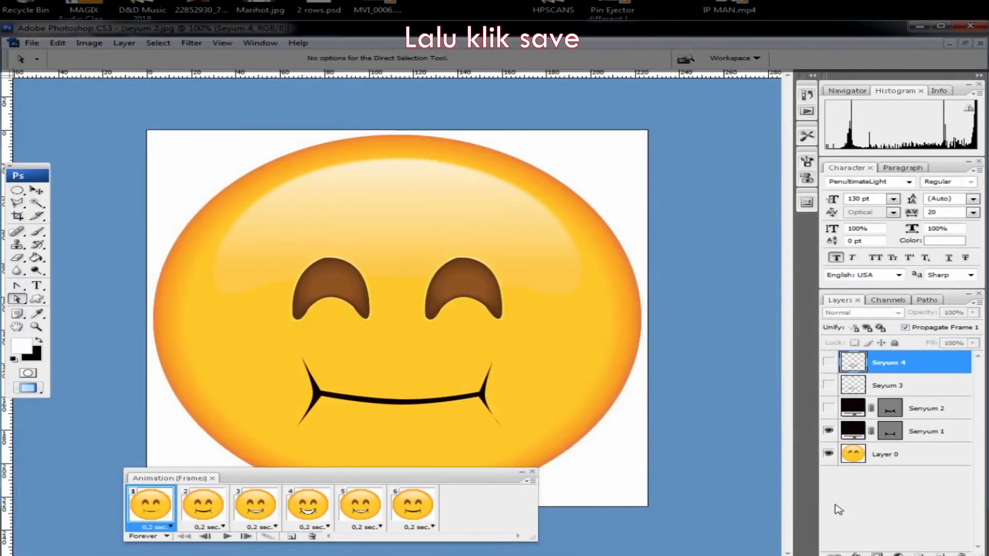
Minimize Photoshop and open seyum-2.gif from the desktop with Internet Explorer as the default program for GIF files
left_click(921, 27)
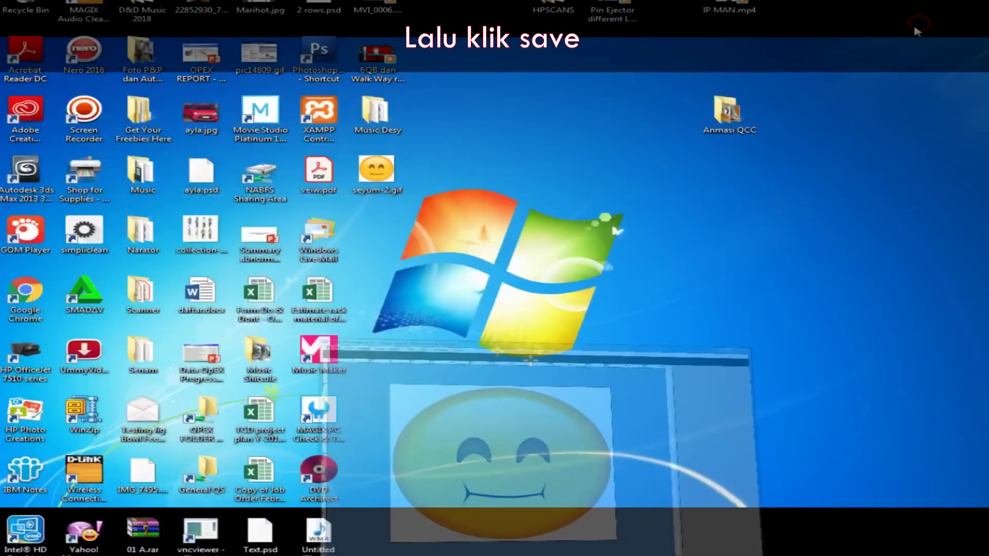
right_click(389, 166)
mouse_move(453, 223)
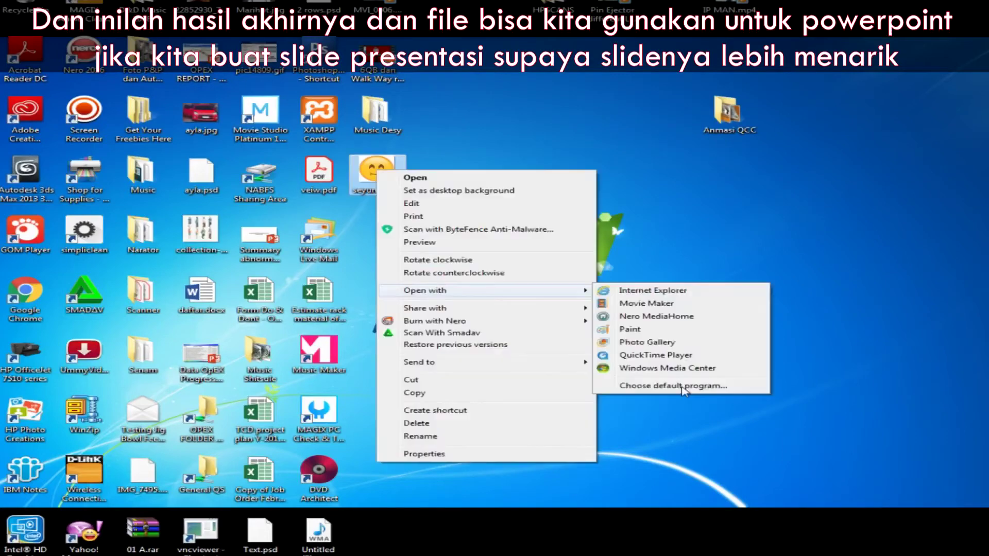
left_click(680, 388)
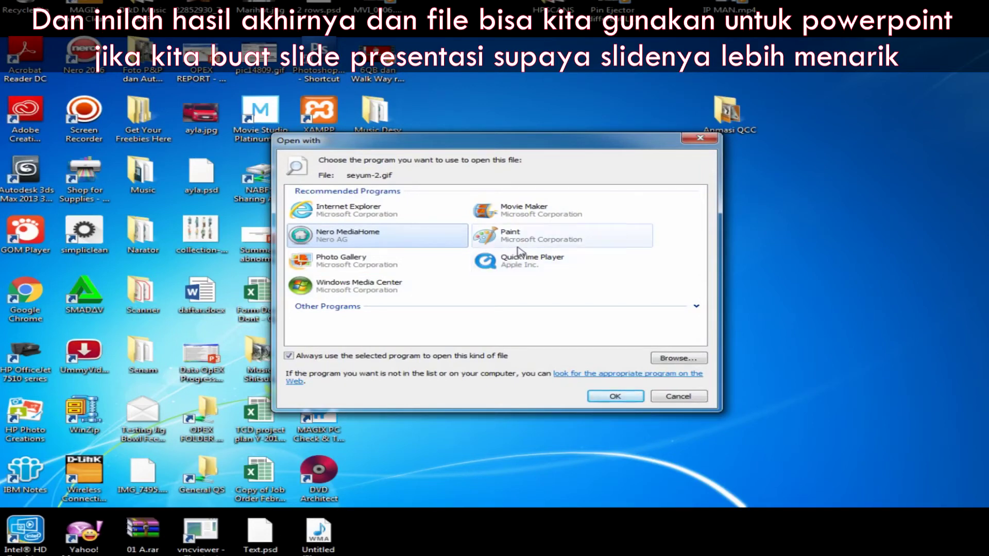
left_click(357, 211)
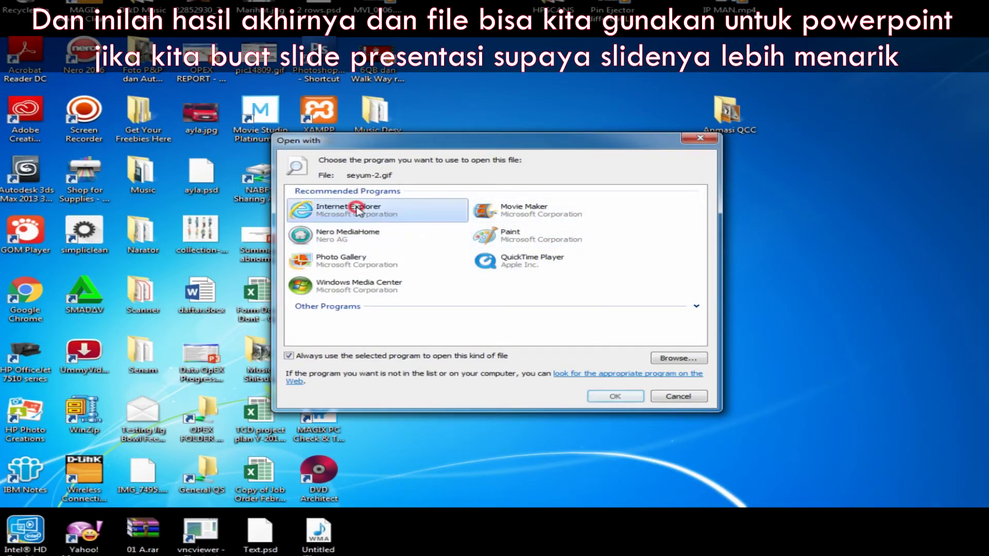
left_click(617, 398)
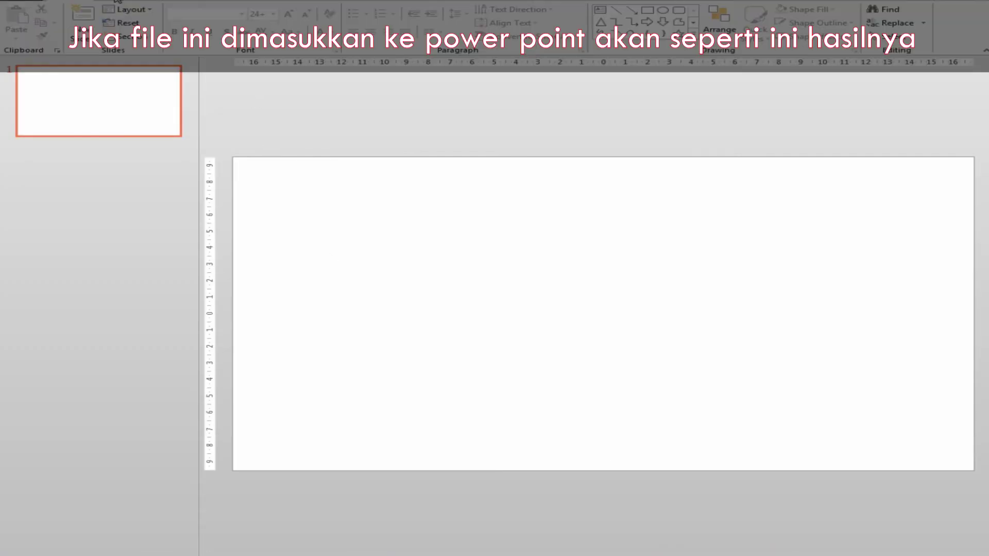
Insert the picture seyum-2.gif from the Desktop onto the blank PowerPoint slide
left_click(117, 1)
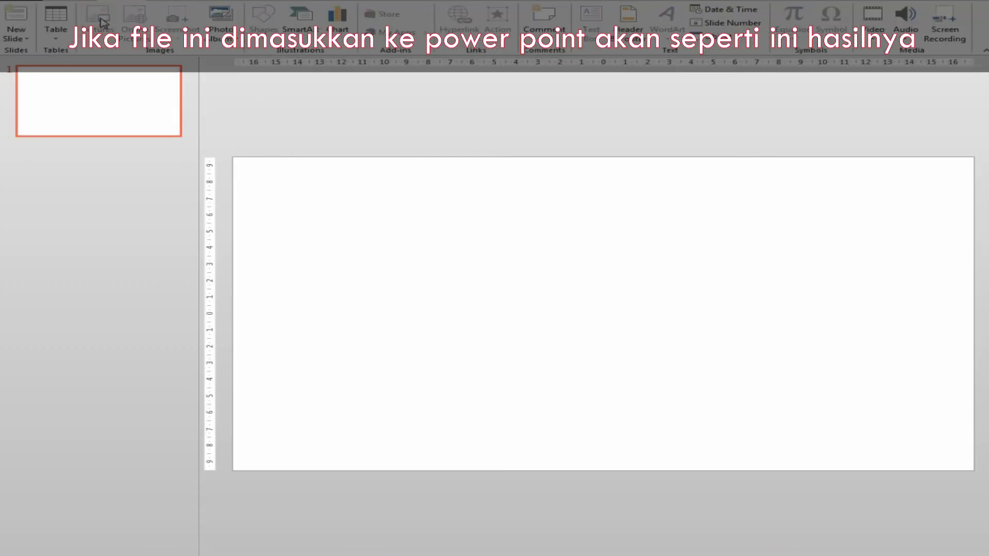
left_click(103, 21)
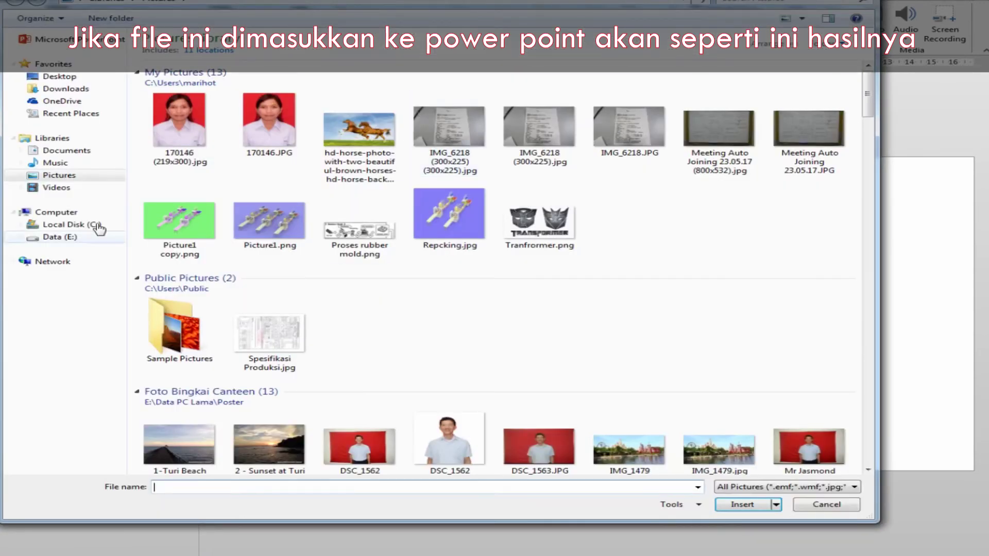
left_click(61, 78)
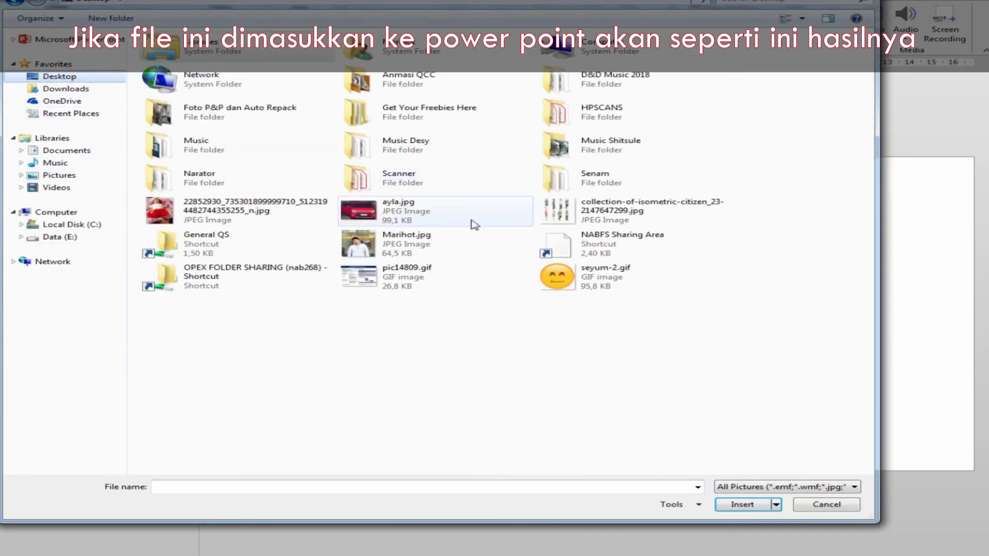
left_click(584, 287)
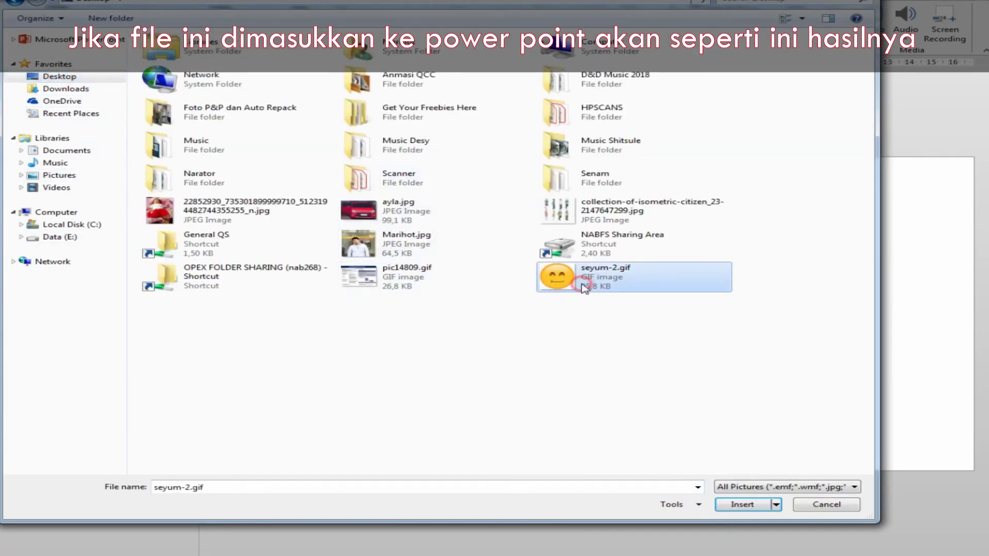
left_click(764, 510)
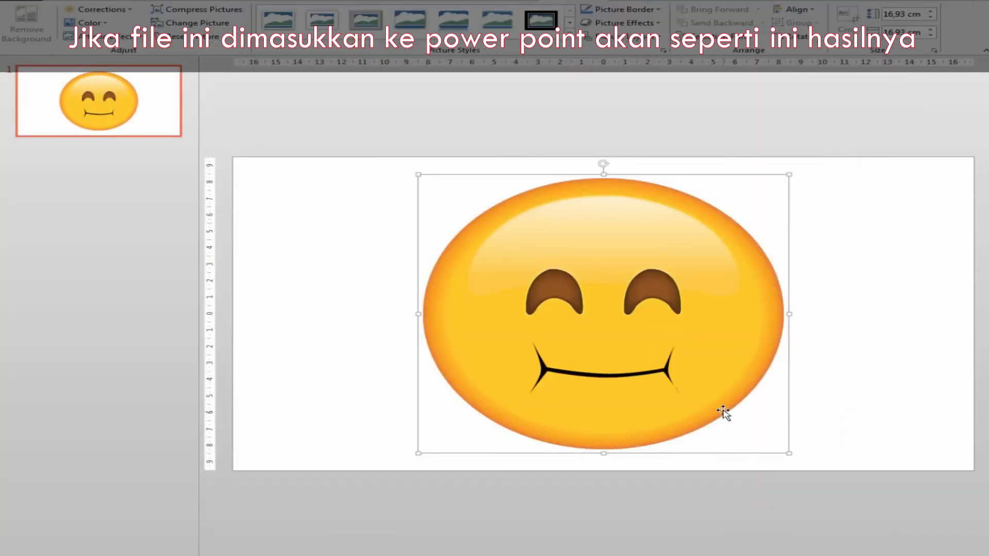